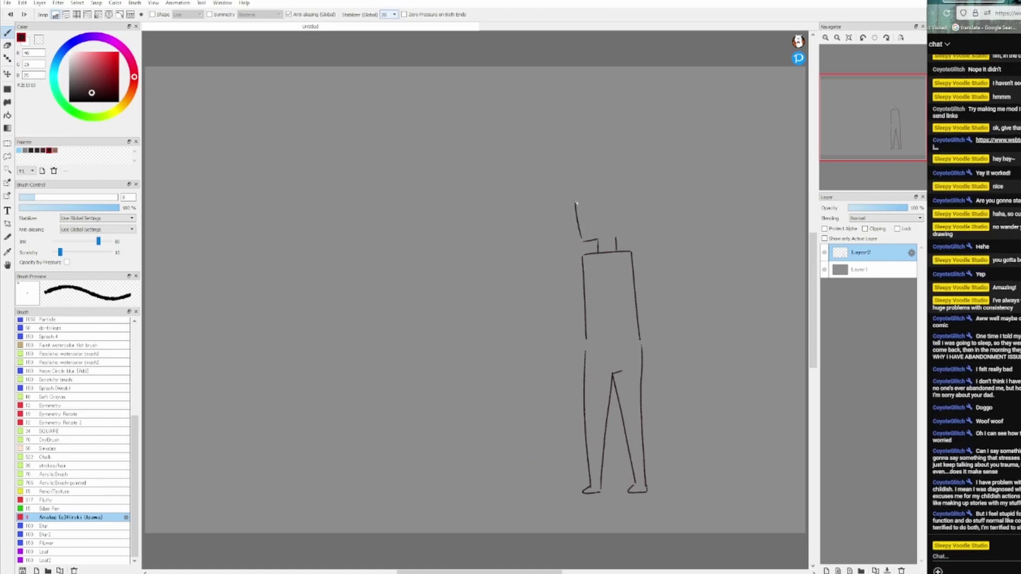
Step: Draw the head of the standing figure with a profile face and bobbed hair, cleaning up the outline with the eraser
drag(628, 207, 616, 232)
drag(587, 175, 618, 228)
key(e)
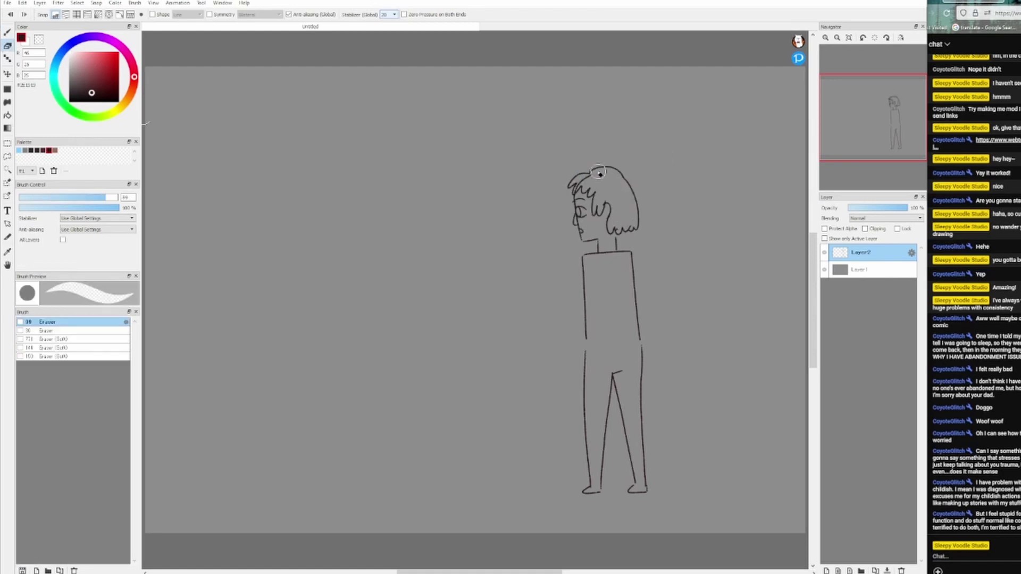
scroll(600, 170, up, 5)
scroll(601, 170, down, 3)
key(b)
scroll(628, 258, down, 2)
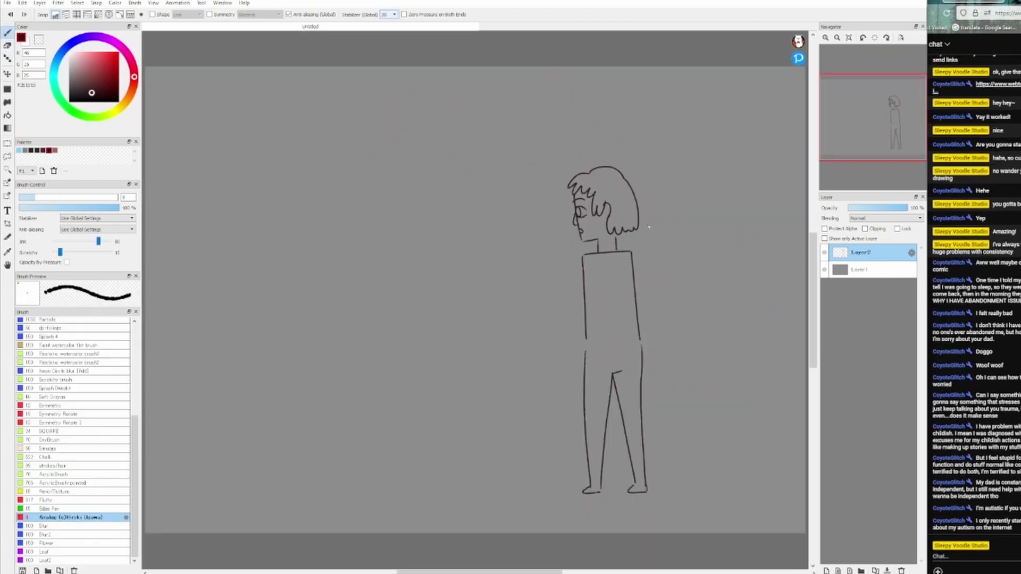
Step: Lengthen the figure's front foot and rework the smooth hair outline into a shaggy, jagged one
key(e)
key(b)
drag(579, 489, 595, 493)
key(e)
mouse_move(590, 165)
mouse_down()
mouse_move(621, 232)
mouse_move(636, 174)
mouse_up()
key(b)
scroll(637, 193, up, 3)
key(e)
key(b)
drag(629, 105, 647, 138)
scroll(641, 338, down, 3)
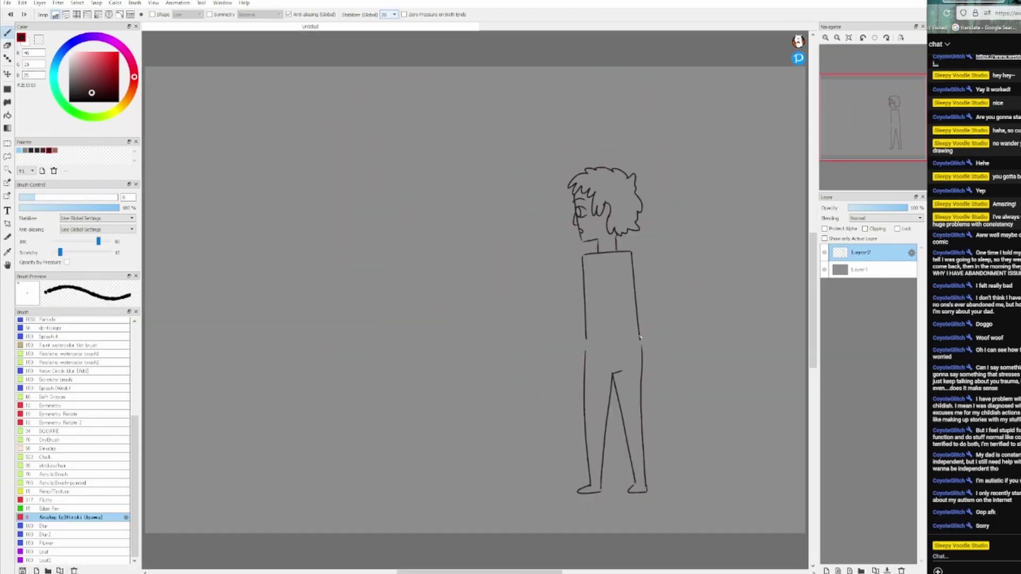
Step: Draw the figure's far arm curving behind the torso and a raised hand against the chin
scroll(570, 311, up, 3)
drag(677, 215, 696, 279)
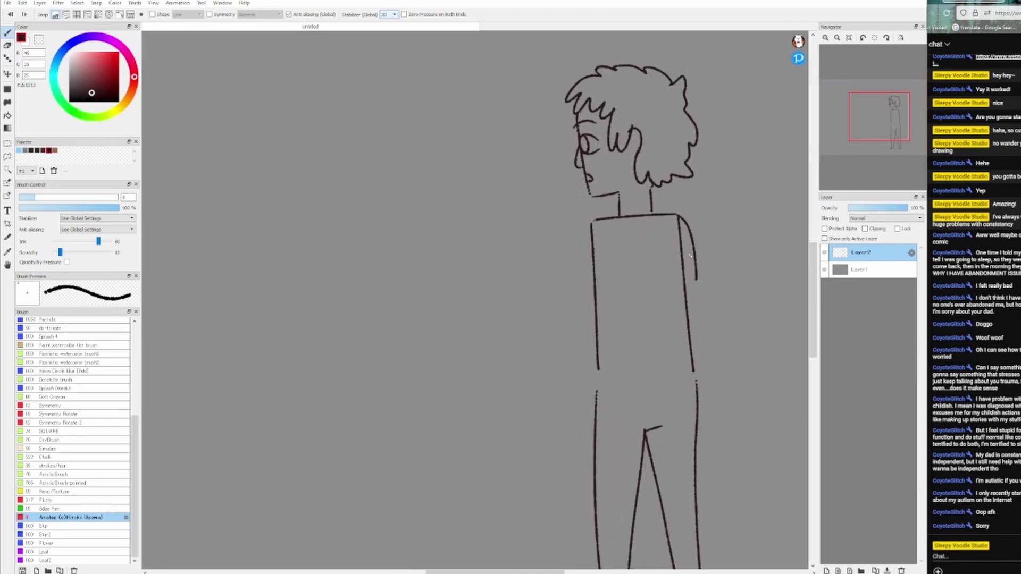
drag(679, 218, 689, 322)
drag(592, 221, 595, 385)
key(ctrl+z)
drag(534, 268, 468, 250)
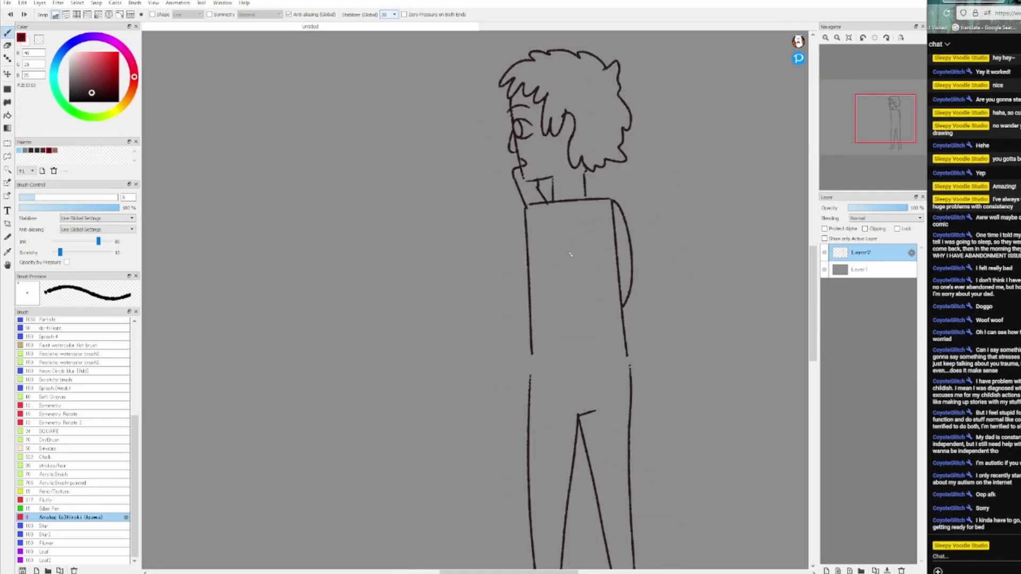
Step: Draw the near arm bent with its hand on the hip, and add a curved waistline to the torso
mouse_move(528, 209)
mouse_down()
mouse_move(475, 320)
mouse_move(517, 366)
mouse_move(534, 286)
mouse_up()
drag(536, 172, 500, 213)
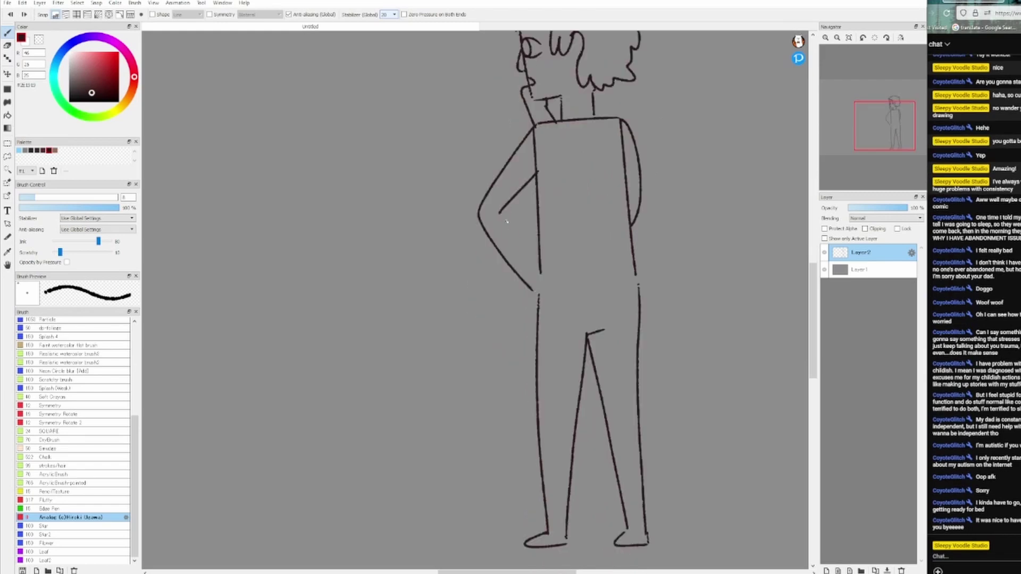
scroll(532, 291, up, 2)
mouse_move(532, 364)
mouse_down()
mouse_move(533, 328)
mouse_move(632, 344)
mouse_up()
key(e)
scroll(529, 290, right, 2)
key(b)
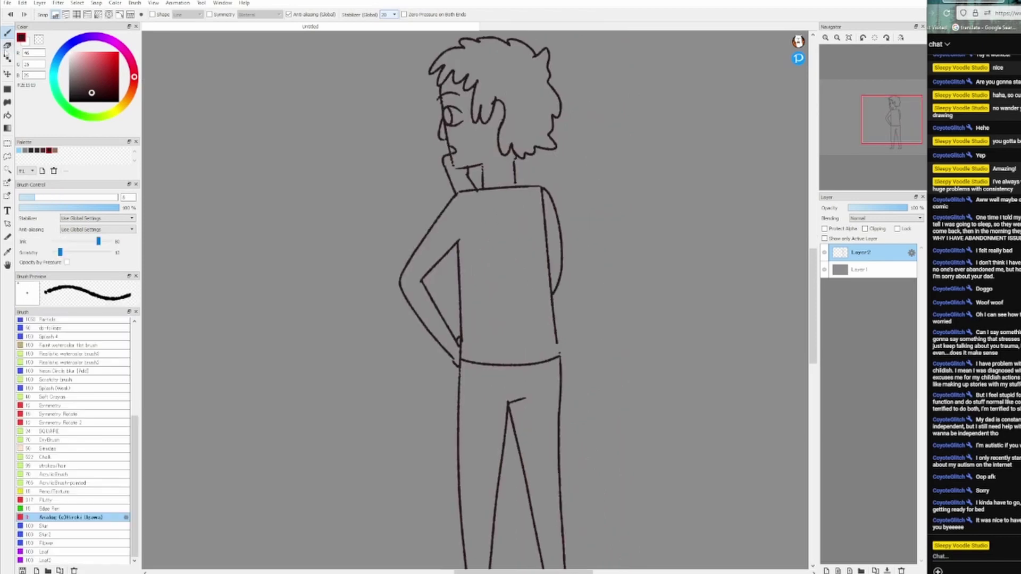
Step: Erase the inner shoulder lines where the arms join the torso and draw a rounded neckline
key(e)
key(b)
scroll(520, 266, right, 2)
key(ctrl+z)
key(e)
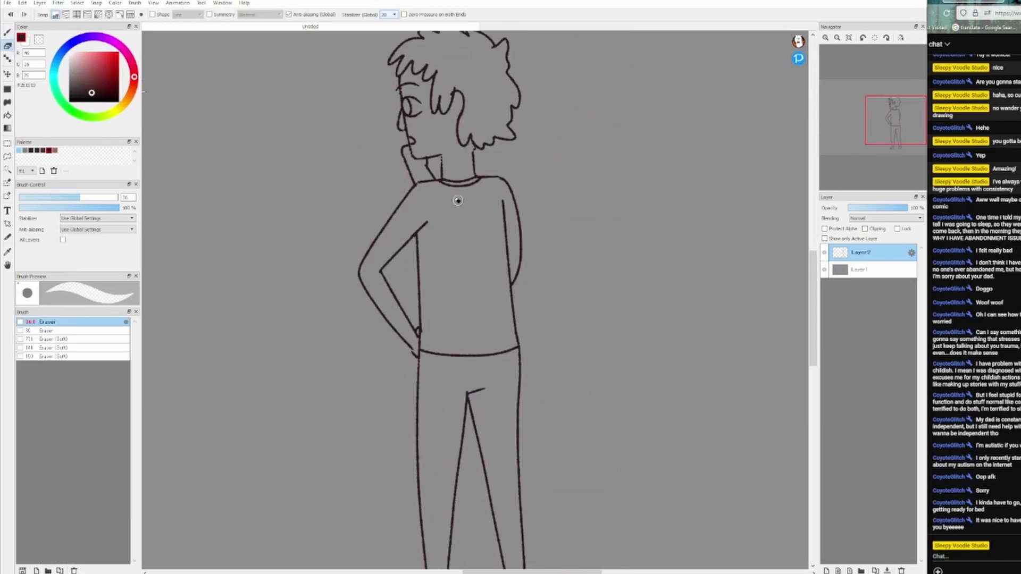
key(b)
Step: Fade the body sketch, add a new layer and draw a hoodie with a draped hood, short sleeves and a hem band
scroll(456, 200, left, 1)
key(ctrl+shift+n)
mouse_move(451, 155)
mouse_down()
mouse_move(495, 153)
mouse_move(453, 158)
mouse_move(493, 150)
mouse_move(442, 206)
mouse_up()
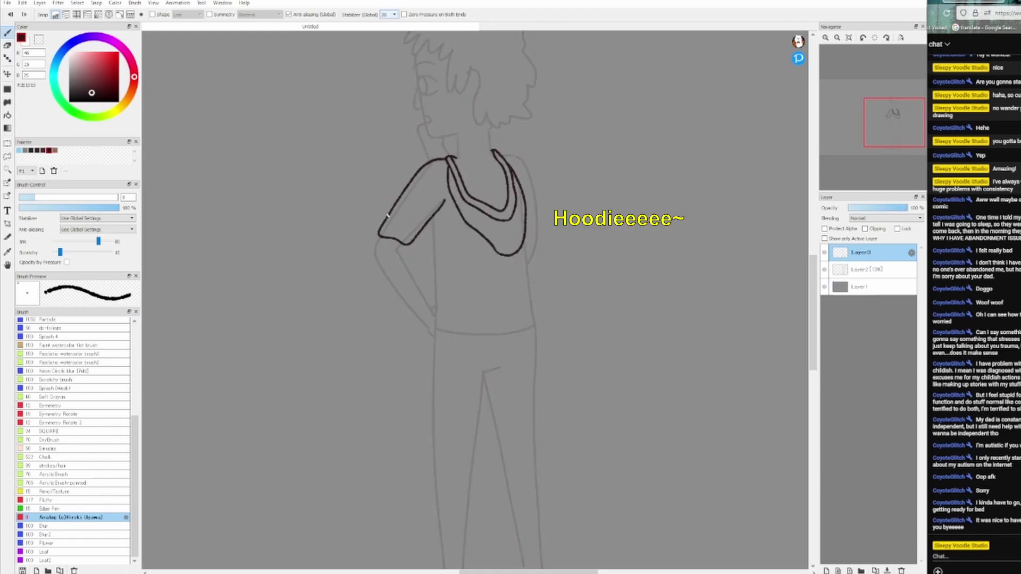
mouse_move(511, 158)
mouse_down()
mouse_move(538, 201)
mouse_move(523, 254)
mouse_up()
drag(441, 208, 433, 327)
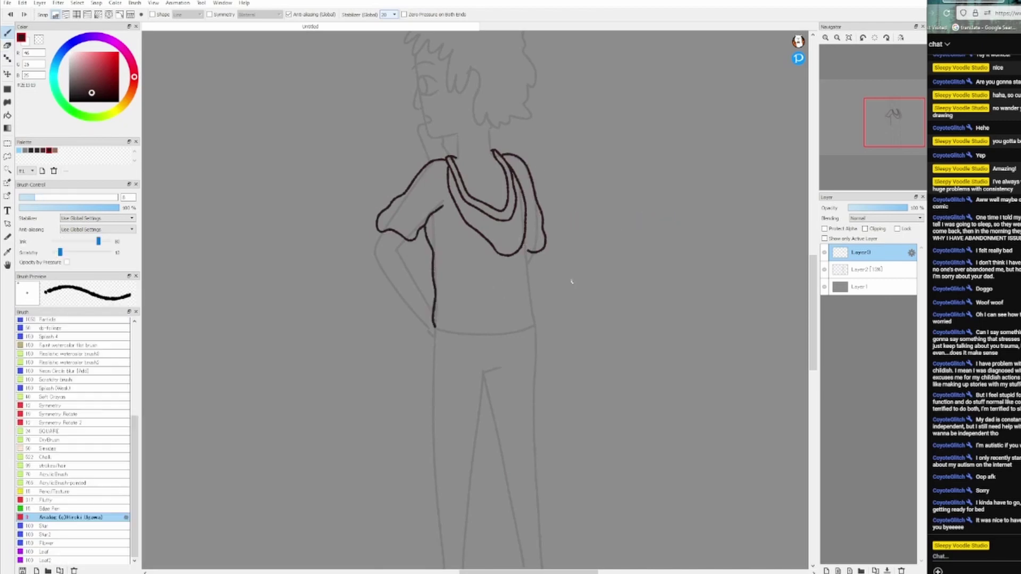
mouse_move(524, 236)
mouse_down()
mouse_move(434, 328)
mouse_move(537, 327)
mouse_move(510, 317)
mouse_up()
drag(459, 248, 497, 243)
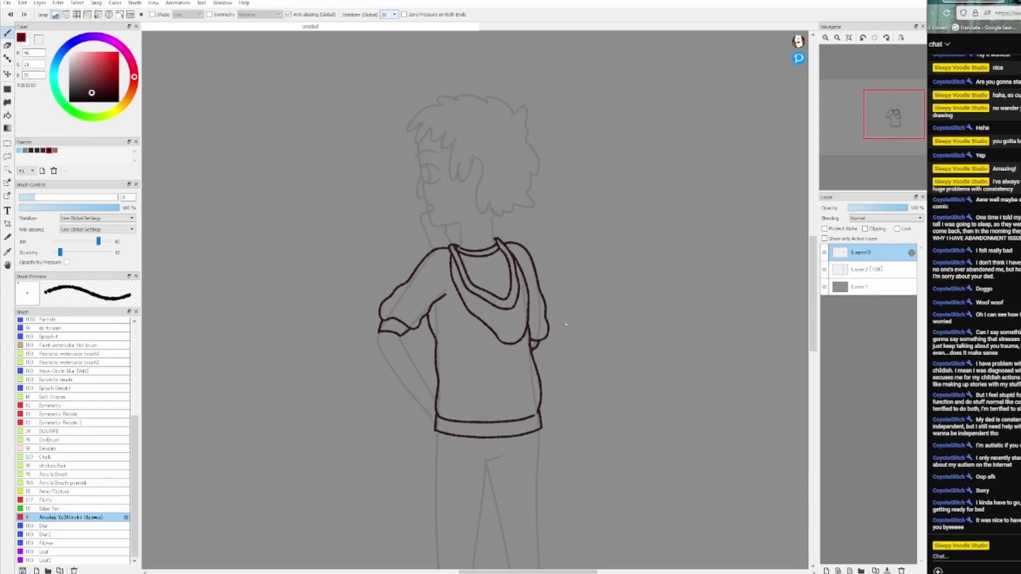
Step: Outline the bent forearm below the sleeve cuff and add ribbing lines to the hoodie's hem band
mouse_move(379, 347)
mouse_down()
mouse_move(435, 416)
mouse_move(390, 366)
mouse_up()
drag(335, 292, 391, 370)
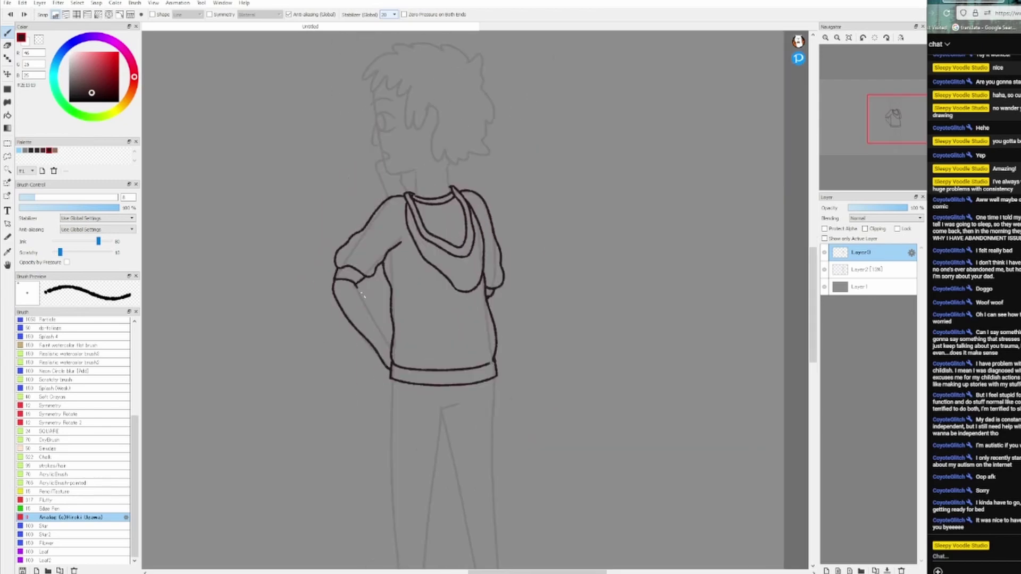
drag(362, 305, 391, 350)
drag(443, 411, 402, 361)
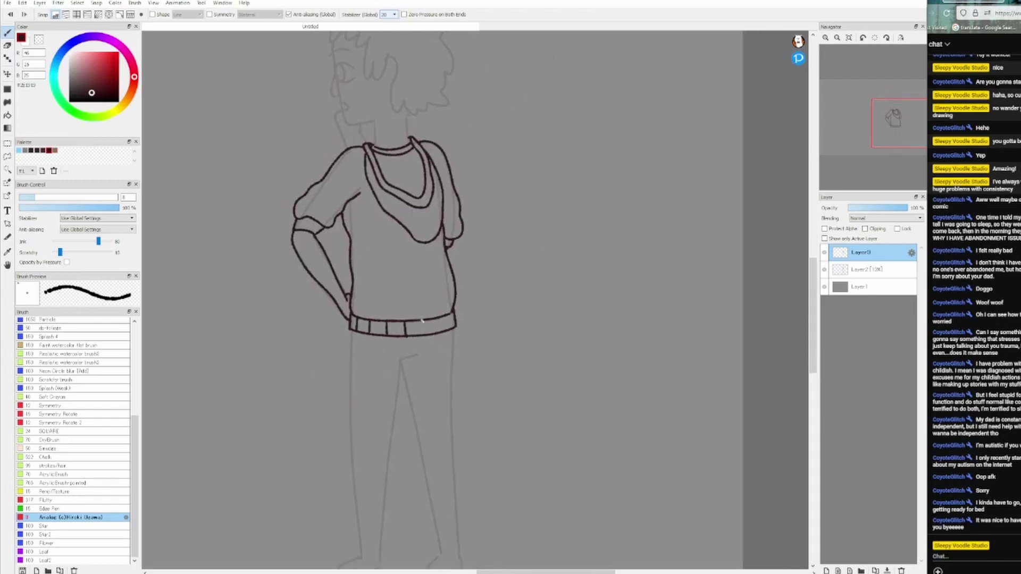
Step: Erase the sketch lines covered by the hoodie on Layer2, restore its full opacity and merge the hoodie layer into it
key(e)
drag(455, 244, 350, 342)
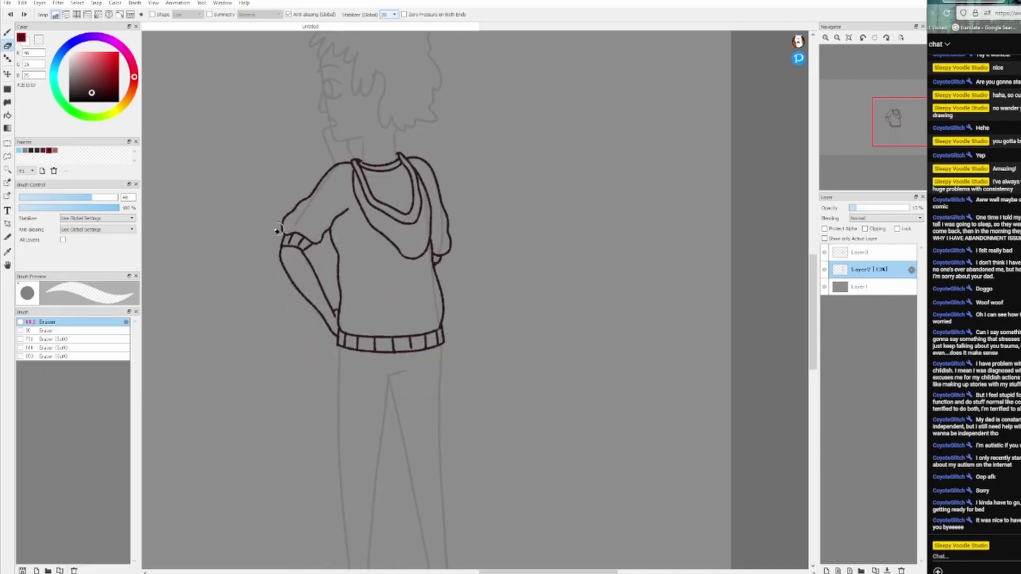
scroll(426, 201, up, 3)
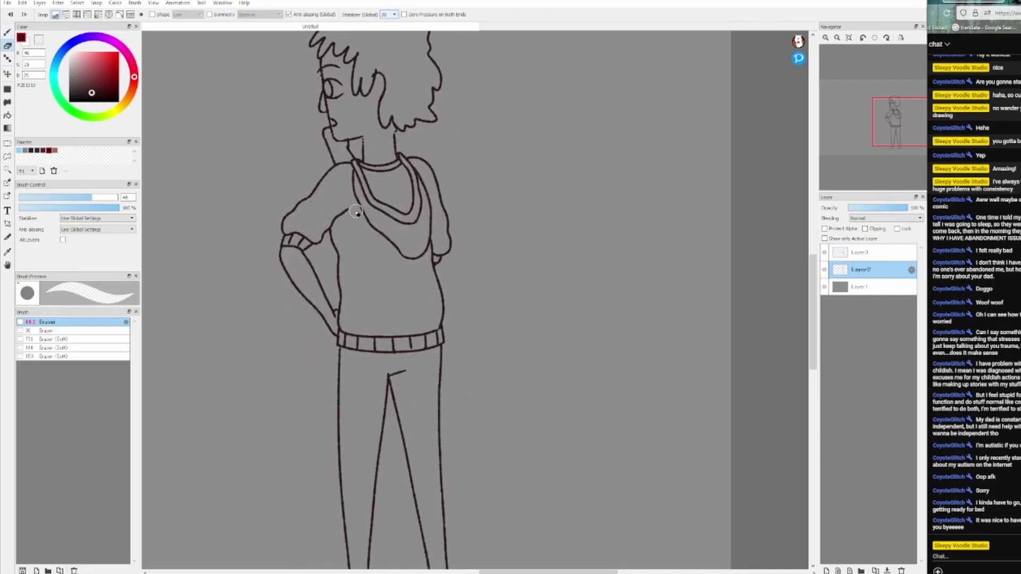
scroll(319, 319, left, 3)
key(b)
drag(888, 107, 889, 109)
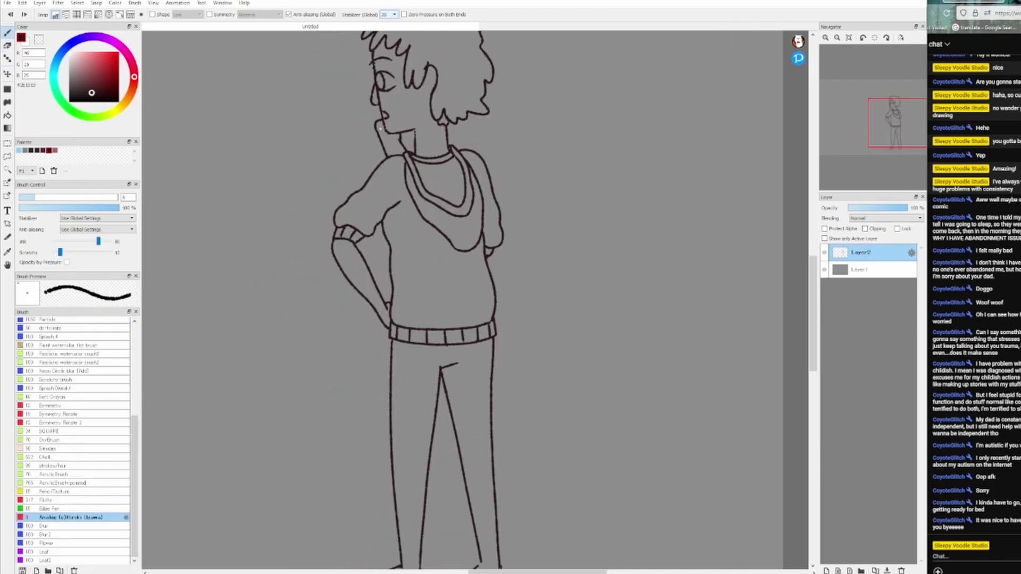
Step: Dim Layer2 to 27% opacity and draw loose trousers gathered at the ankles on a new layer
scroll(433, 456, up, 2)
key(ctrl+y)
key(ctrl+y)
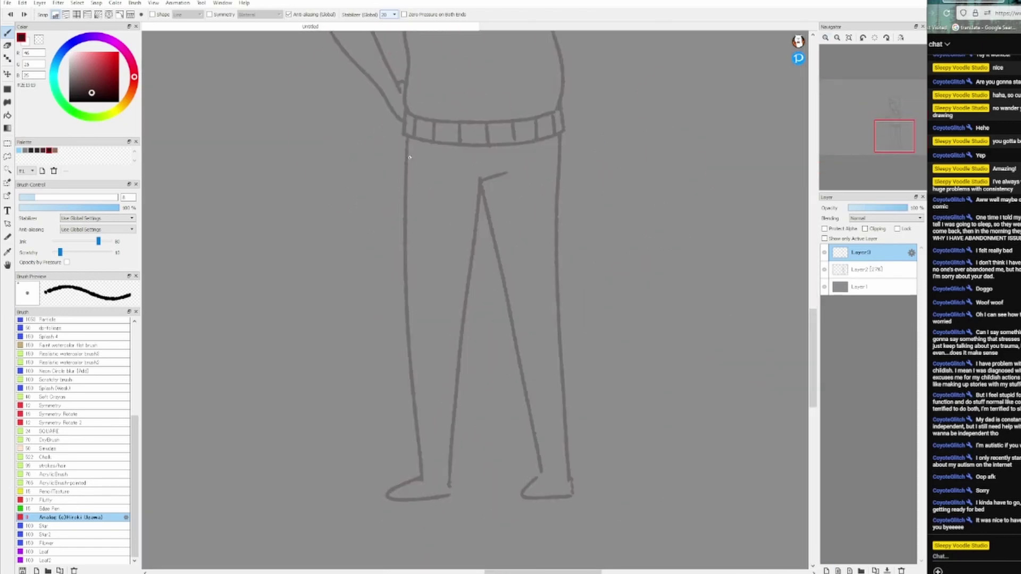
drag(407, 139, 453, 442)
mouse_move(508, 171)
mouse_down()
mouse_move(477, 184)
mouse_move(455, 442)
mouse_up()
drag(485, 183, 567, 439)
drag(563, 134, 563, 324)
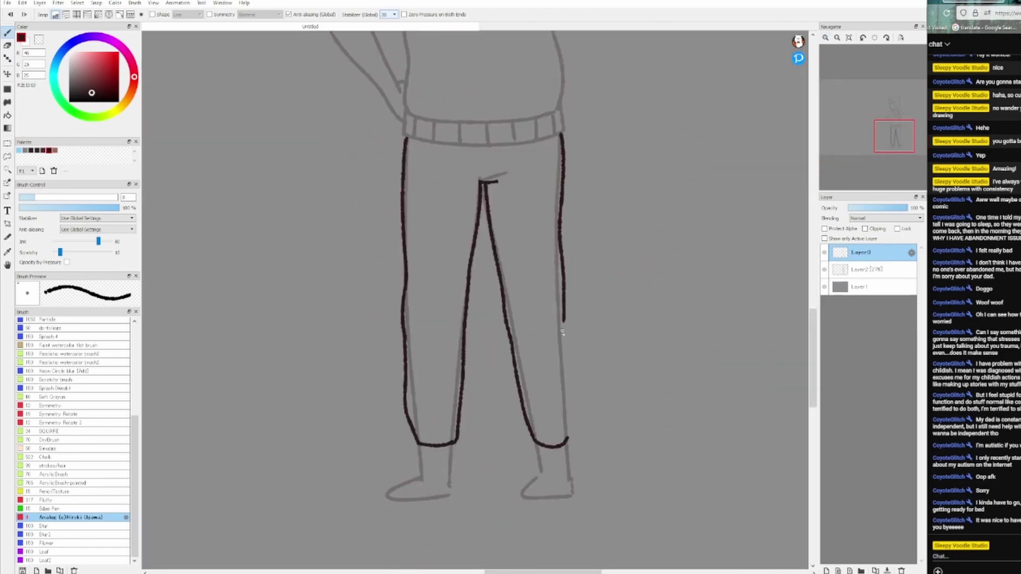
Step: Erase the old leg lines on Layer2 beneath the new trousers
scroll(562, 324, down, 1)
key(e)
click(861, 270)
mouse_move(394, 365)
mouse_down()
mouse_move(551, 374)
mouse_move(556, 191)
mouse_up()
Step: Draw cuffed ankle boots on both feet and add small gather marks at the trouser ends on the top layer
key(b)
scroll(430, 394, up, 1)
key(ctrl+Up)
mouse_move(423, 404)
mouse_down()
mouse_move(427, 437)
mouse_move(461, 406)
mouse_up()
mouse_move(542, 404)
mouse_down()
mouse_move(549, 434)
mouse_move(526, 456)
mouse_move(574, 406)
mouse_up()
mouse_move(543, 443)
mouse_down()
mouse_move(516, 407)
mouse_move(548, 367)
mouse_up()
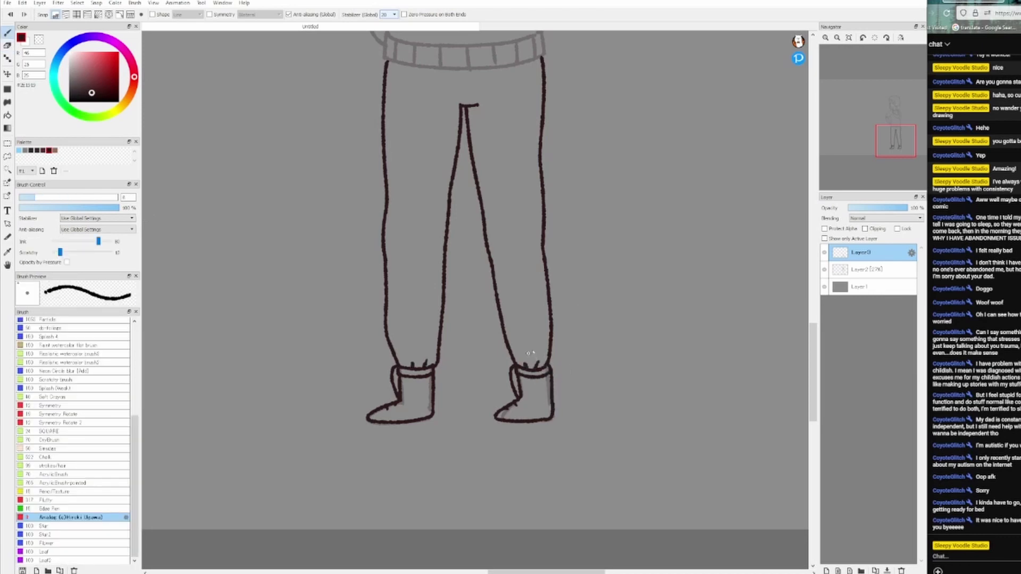
Step: Restore Layer2's full opacity and erase the old foot lines inside the boots
scroll(531, 352, down, 4)
click(861, 270)
scroll(479, 345, up, 5)
key(e)
mouse_move(625, 325)
mouse_down()
mouse_move(452, 330)
mouse_move(597, 355)
mouse_up()
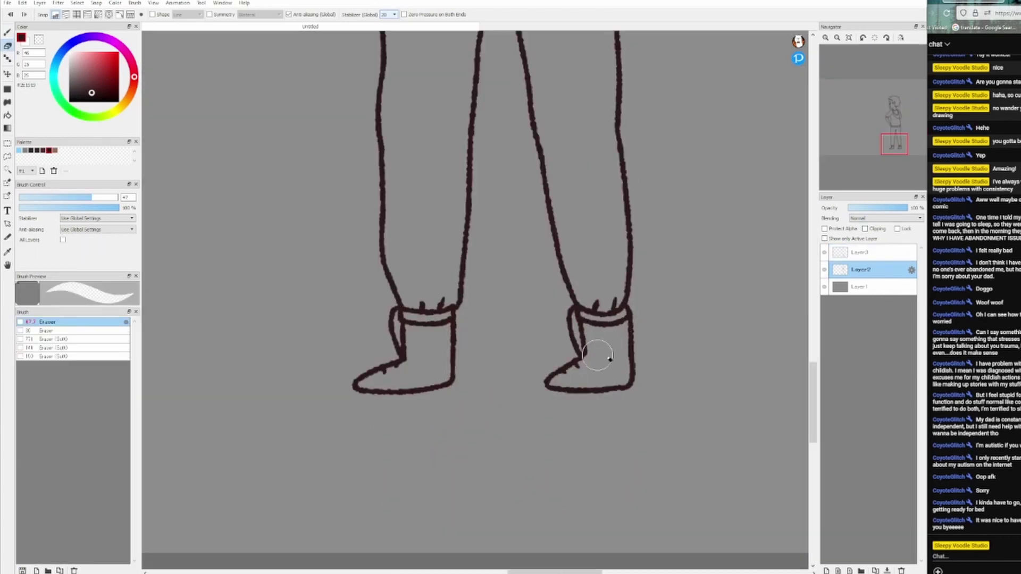
Step: Redraw the chin and jaw corner and connect the neck line to the jaw
key(b)
scroll(597, 355, down, 4)
scroll(625, 257, up, 5)
drag(581, 313, 578, 263)
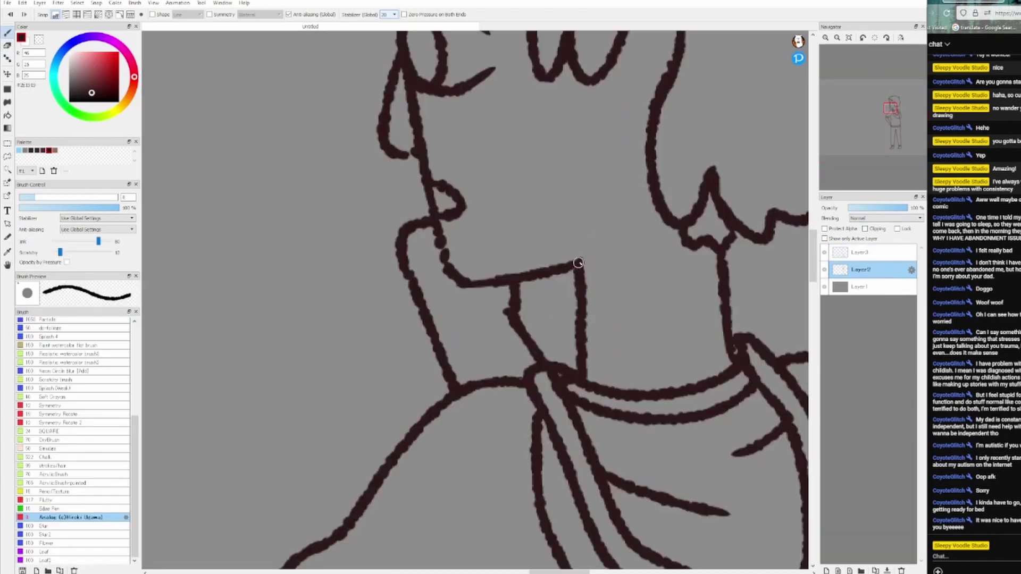
scroll(622, 240, down, 5)
scroll(659, 278, up, 5)
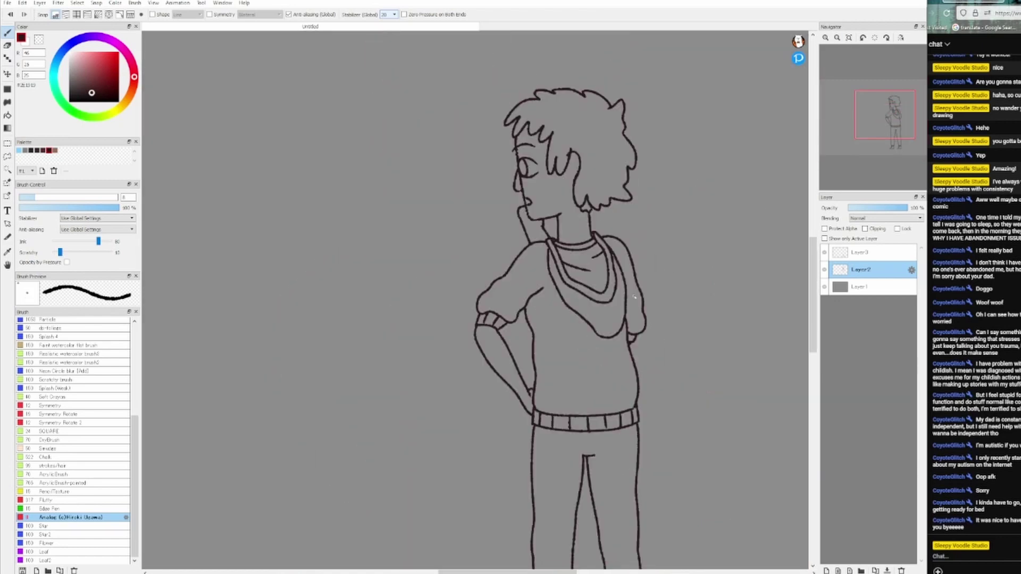
Step: Erase the rough lines around the hood and collar and redraw the hood's edge cleanly
key(e)
mouse_move(479, 178)
mouse_down()
mouse_move(492, 304)
mouse_move(536, 401)
mouse_move(525, 222)
mouse_up()
key(b)
key(ctrl+z)
key(e)
mouse_move(474, 181)
mouse_down()
mouse_move(556, 372)
mouse_move(532, 325)
mouse_up()
key(b)
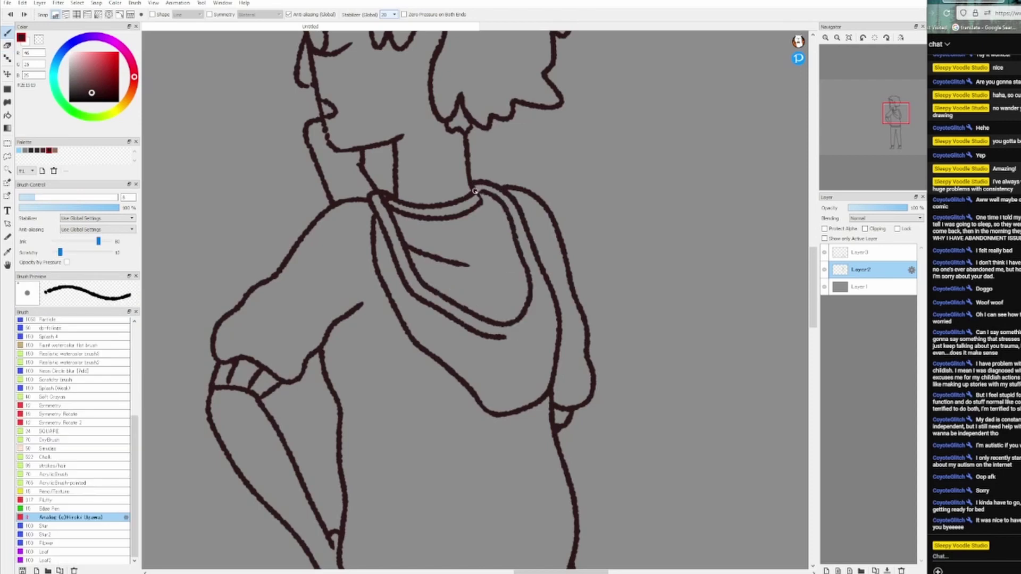
drag(502, 277, 545, 341)
drag(539, 263, 497, 343)
scroll(645, 321, down, 5)
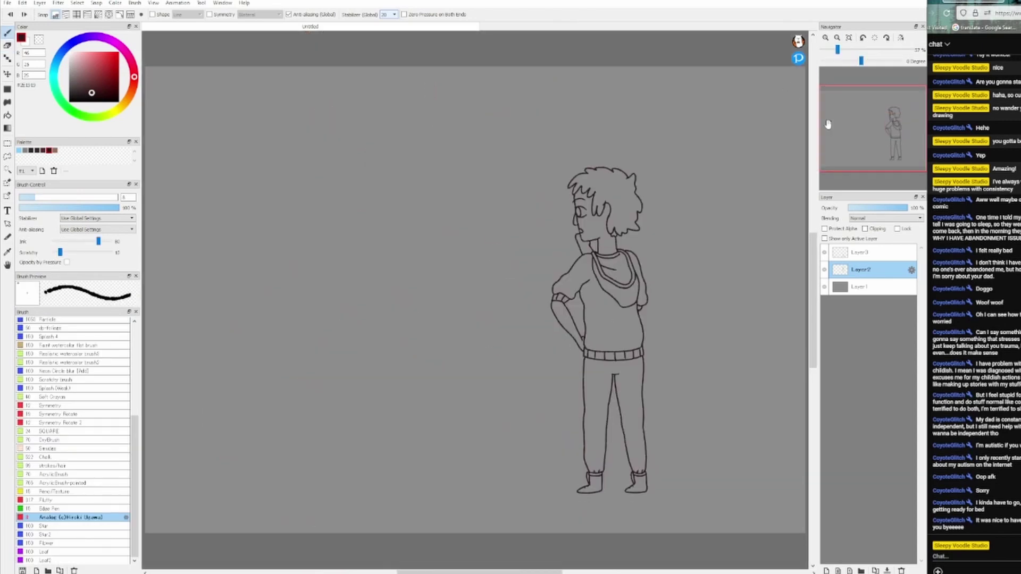
Step: Add short crease marks to the hoodie just above its hem band
scroll(617, 189, up, 5)
key(e)
scroll(695, 335, down, 5)
key(b)
scroll(568, 320, up, 5)
scroll(569, 319, down, 5)
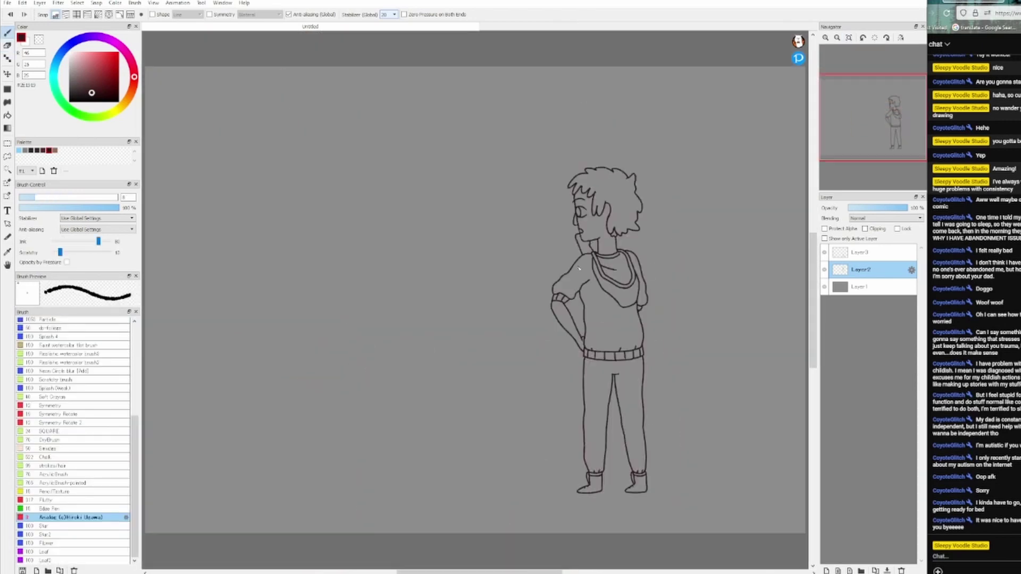
Step: Draw a curved patch at the knee of each trouser leg
scroll(633, 319, up, 5)
drag(519, 292, 515, 354)
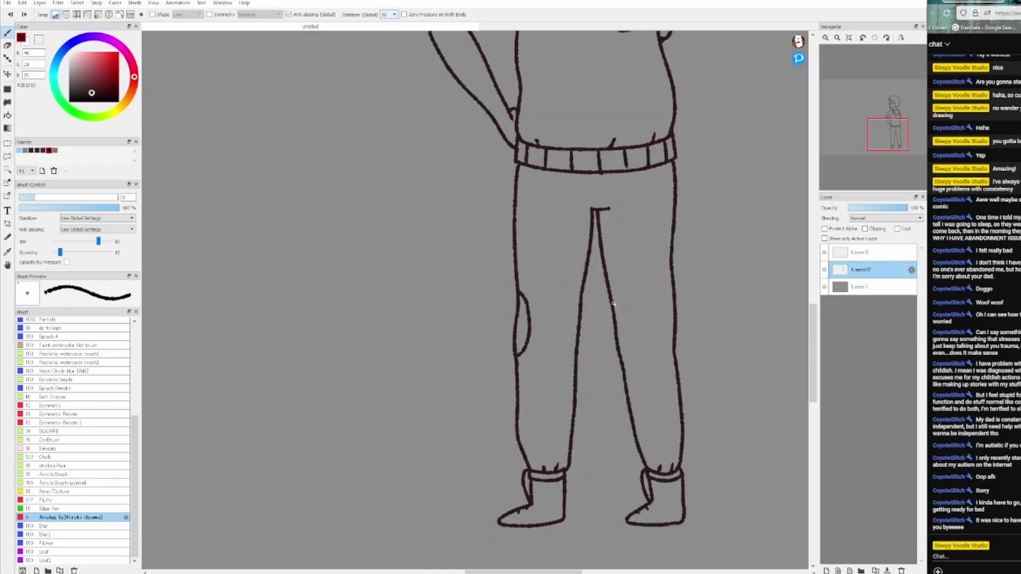
drag(613, 302, 618, 359)
scroll(695, 211, down, 5)
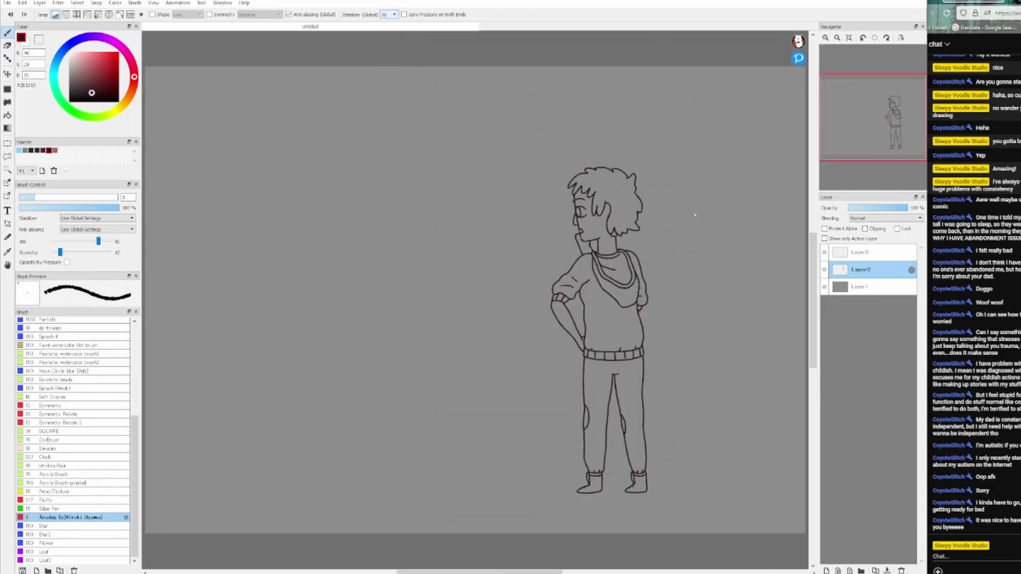
Step: Add crease lines to the hoodie sleeves and refine the ear area beside the hair
scroll(865, 46, up, 5)
click(849, 38)
scroll(636, 351, up, 5)
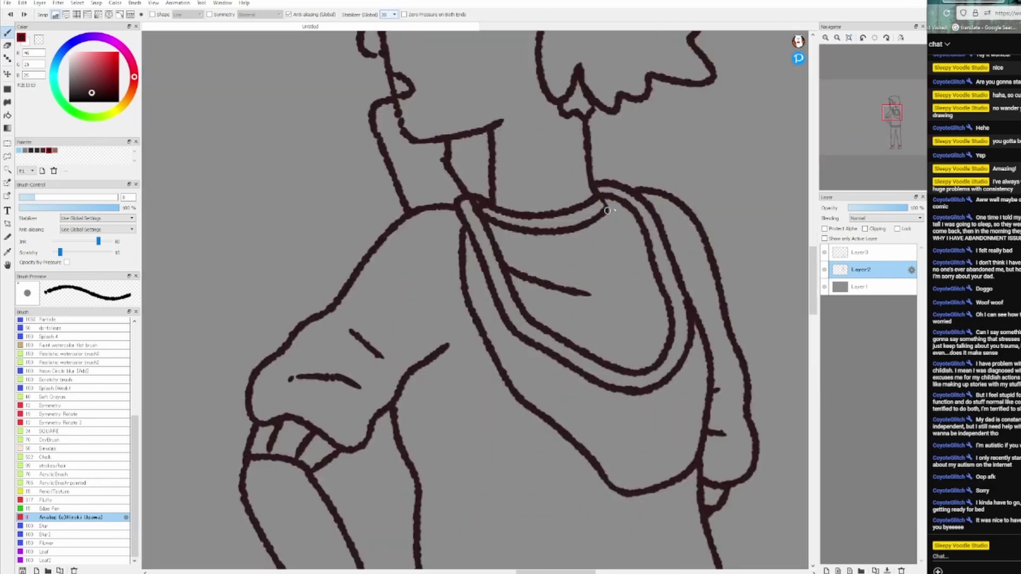
scroll(636, 351, down, 5)
scroll(505, 181, up, 5)
scroll(506, 182, down, 5)
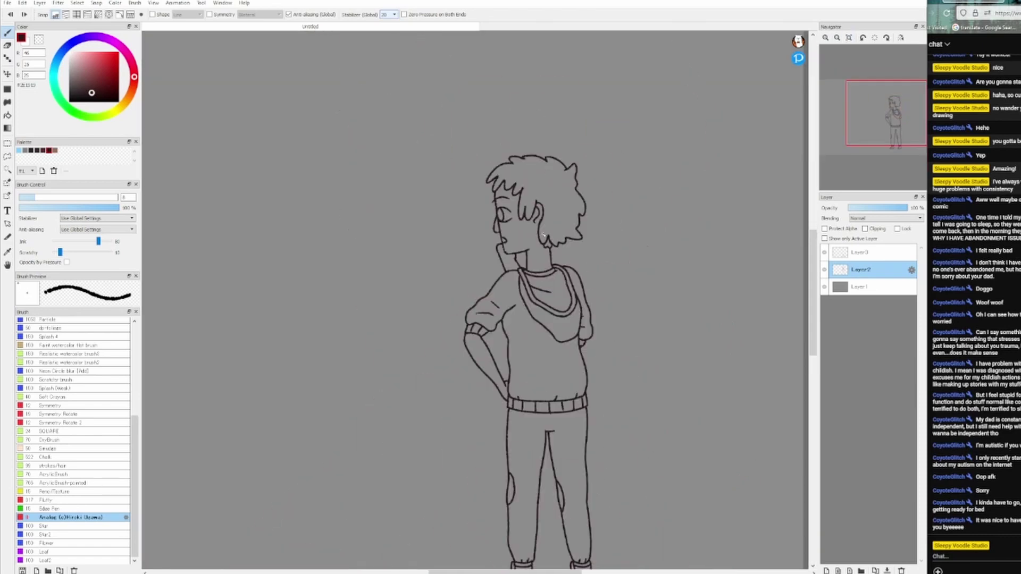
scroll(505, 181, up, 5)
scroll(542, 292, down, 5)
scroll(542, 292, up, 7)
scroll(550, 353, down, 7)
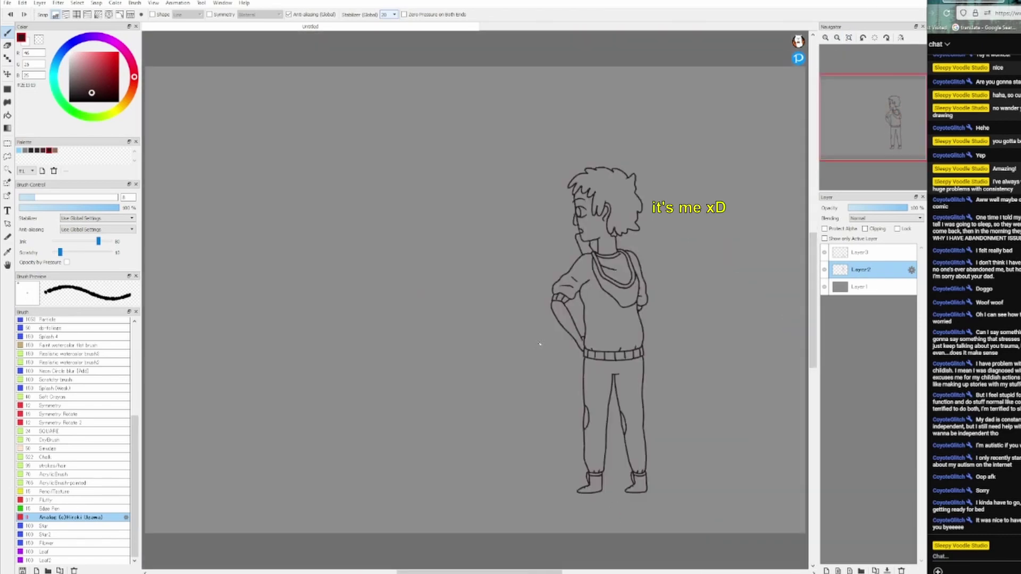
scroll(553, 372, up, 3)
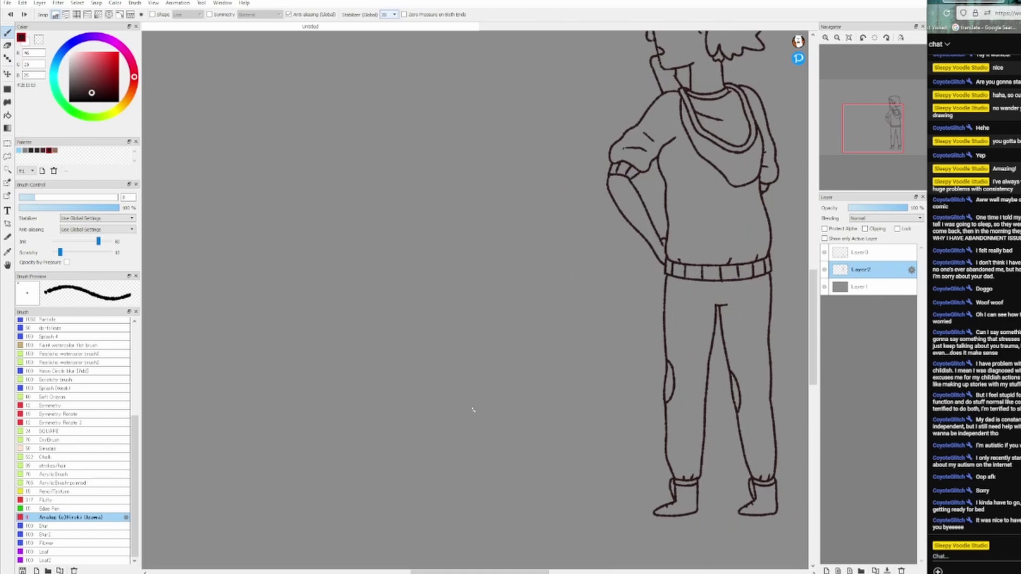
drag(473, 409, 482, 437)
drag(506, 422, 506, 524)
key(ctrl+z)
key(ctrl+z)
Step: Sketch a small dog's rounded body and its two near legs beside the figure's feet
drag(520, 372, 568, 435)
drag(533, 365, 579, 430)
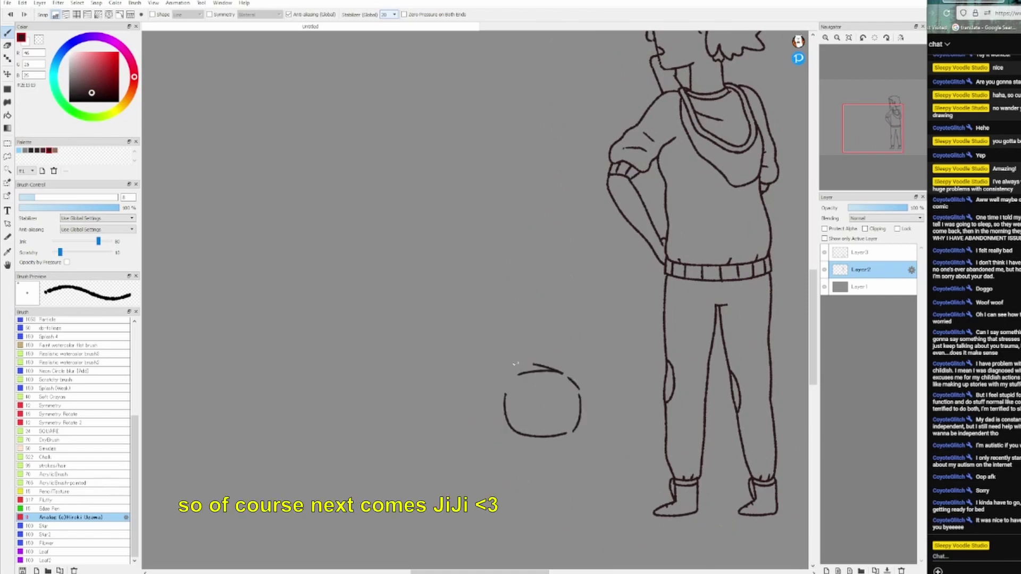
mouse_move(563, 371)
mouse_down()
mouse_move(511, 427)
mouse_move(528, 509)
mouse_up()
drag(533, 472, 536, 438)
drag(557, 437, 580, 510)
drag(581, 451, 588, 508)
drag(557, 438, 567, 472)
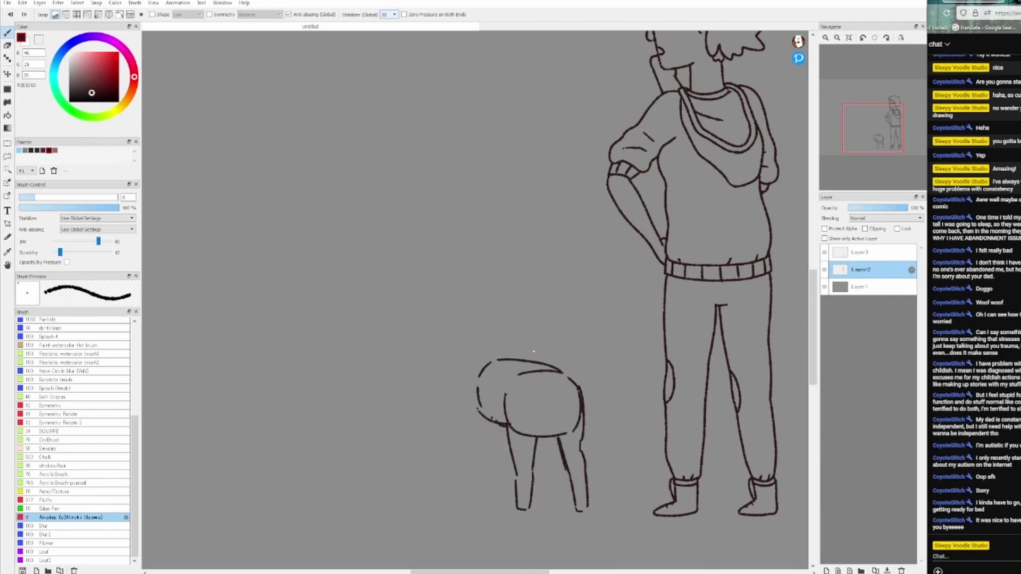
Step: Add the dog's two far legs and rough in a curled tail at its rear
drag(487, 496, 499, 424)
drag(539, 493, 536, 438)
drag(543, 388, 576, 413)
drag(574, 366, 612, 373)
drag(613, 378, 588, 418)
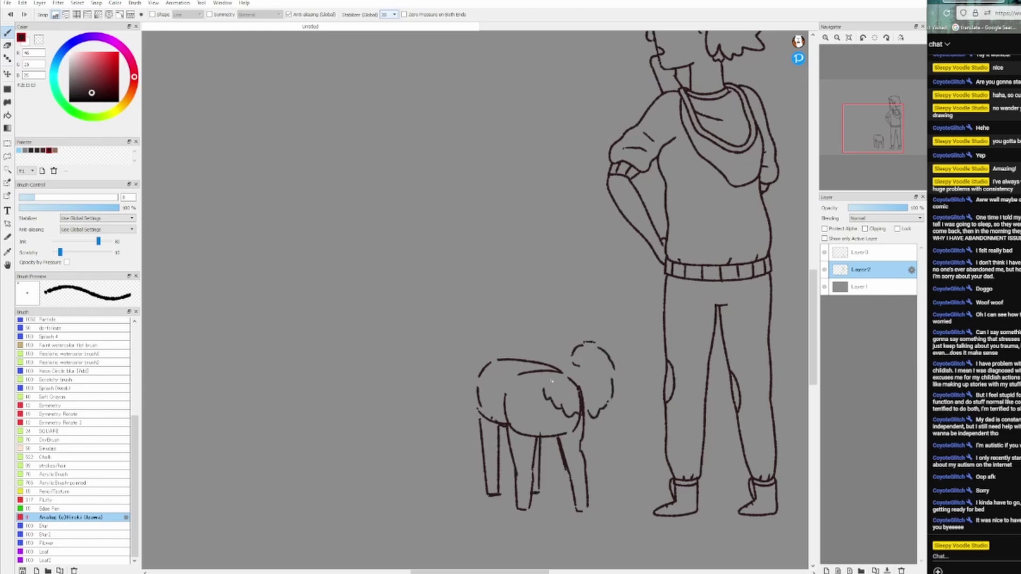
Step: Erase the overlapping lines at the dog's rear and redraw the curled tail with long, jagged fur
key(e)
mouse_move(600, 381)
mouse_down()
mouse_move(580, 353)
mouse_move(569, 435)
mouse_up()
key(b)
mouse_move(612, 351)
mouse_down()
mouse_move(571, 438)
mouse_move(597, 361)
mouse_move(584, 376)
mouse_move(564, 444)
mouse_up()
key(e)
key(b)
key(e)
key(b)
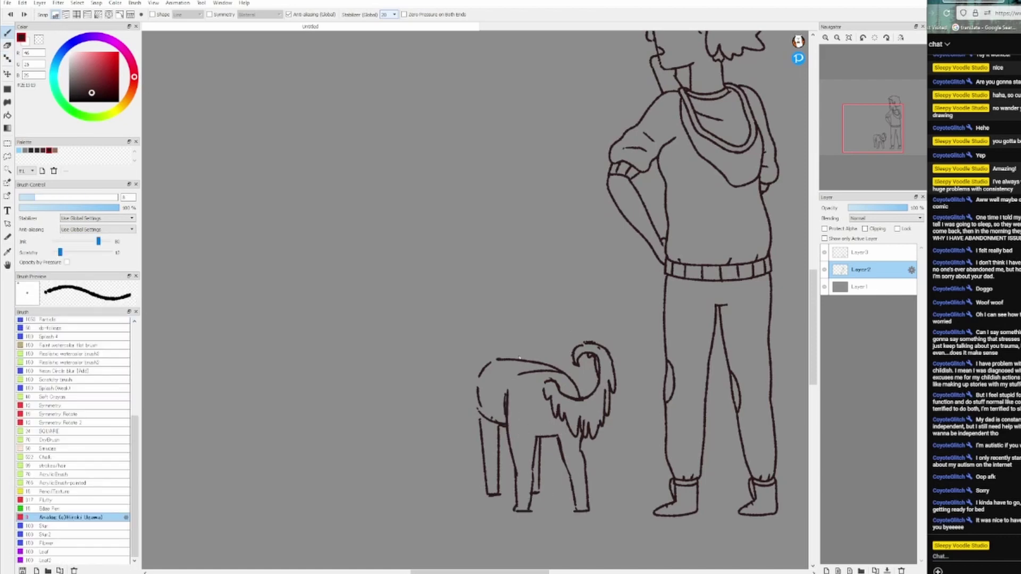
Step: Erase and redraw the tip of the dog's tail as a smaller curl and complete the line along its back
key(e)
drag(497, 360, 597, 365)
key(b)
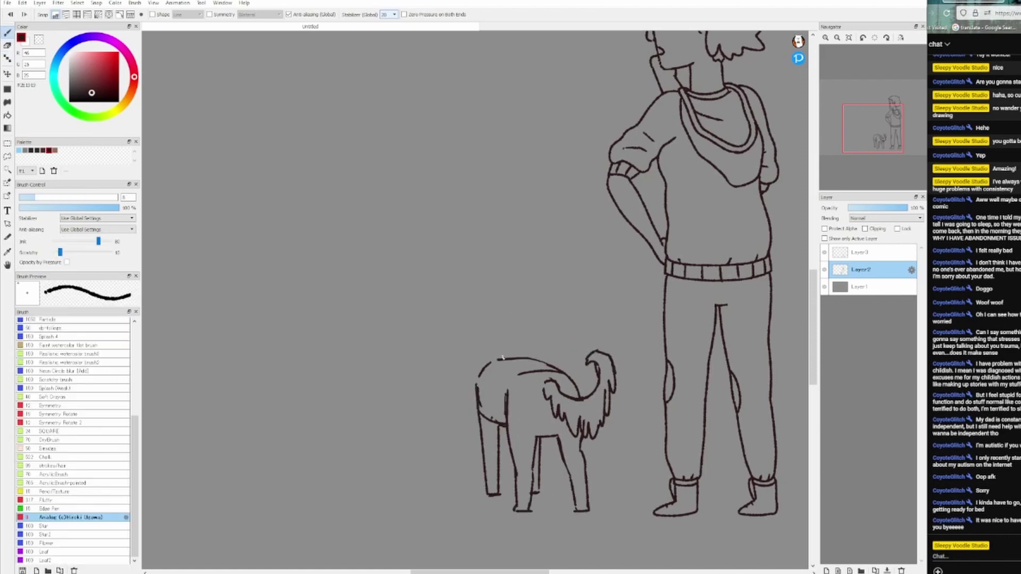
Step: Draw the dog's rounded head with two long, wavy floppy ears above the front of its body
mouse_move(528, 330)
mouse_down()
mouse_move(469, 341)
mouse_move(476, 378)
mouse_up()
drag(526, 315, 549, 359)
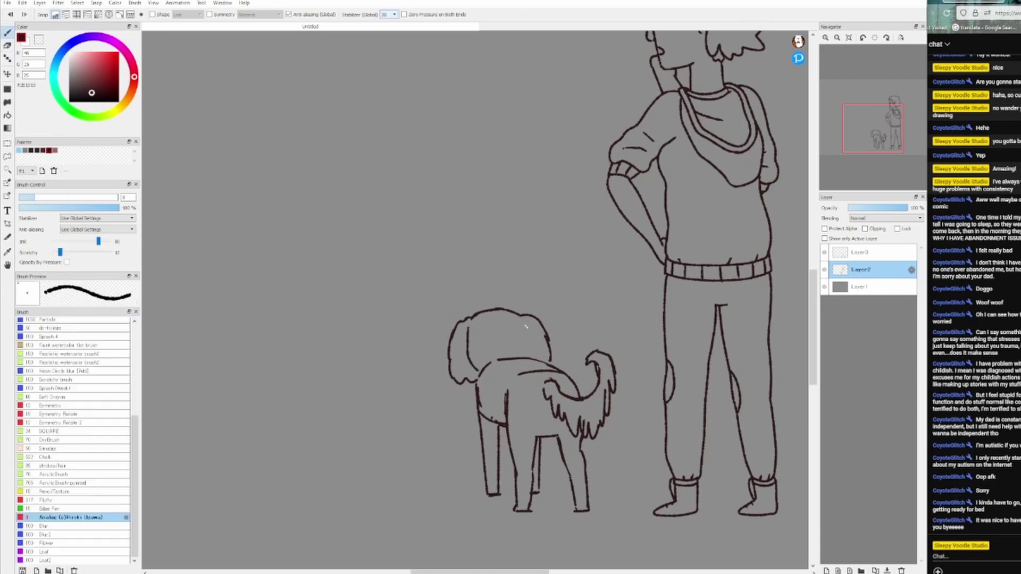
drag(526, 316, 532, 357)
mouse_move(480, 319)
mouse_down()
mouse_move(475, 382)
mouse_move(546, 363)
mouse_up()
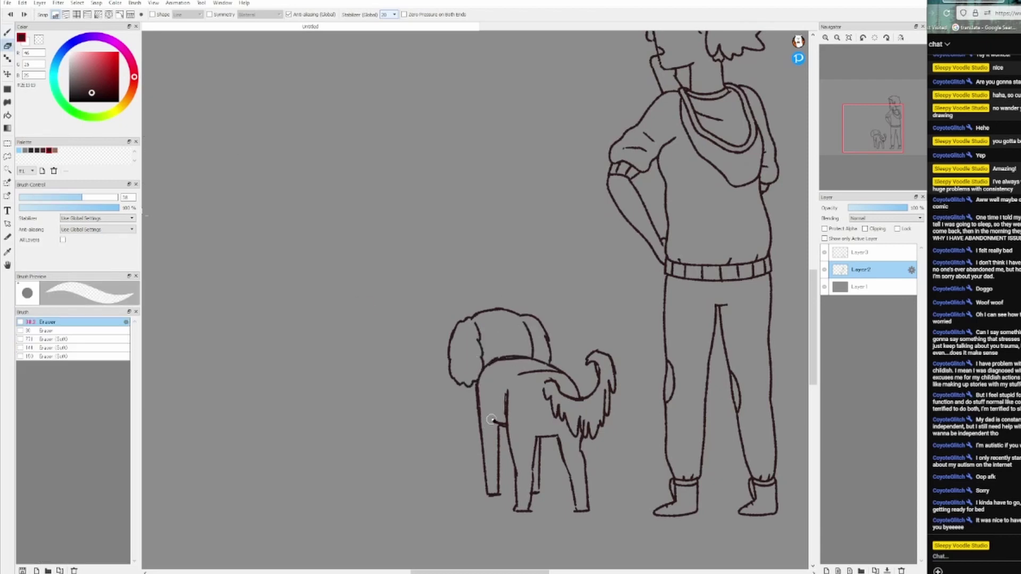
Step: Erase the stray lines where the dog's chest meets its front legs and redraw the chest curve
key(e)
key(b)
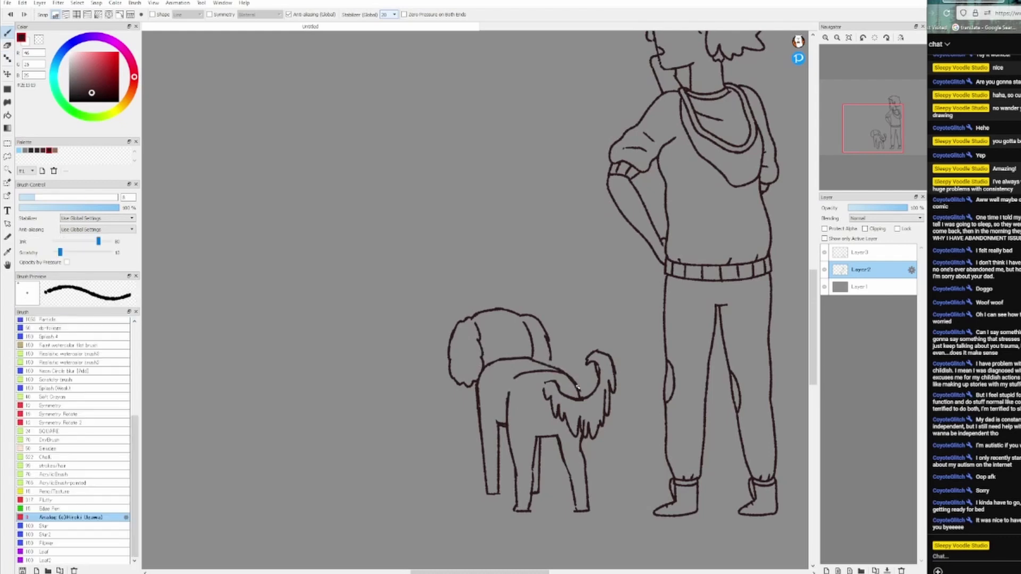
key(e)
key(b)
key(e)
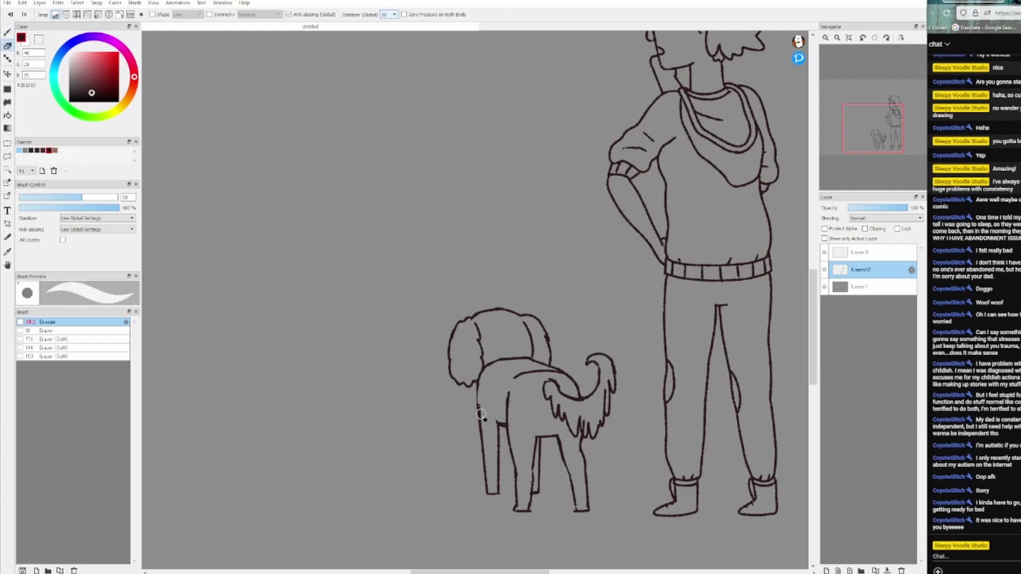
key(b)
drag(485, 410, 508, 424)
key(e)
key(b)
Step: Add a small ruffled fur tuft along the top of the dog's head
drag(510, 309, 484, 302)
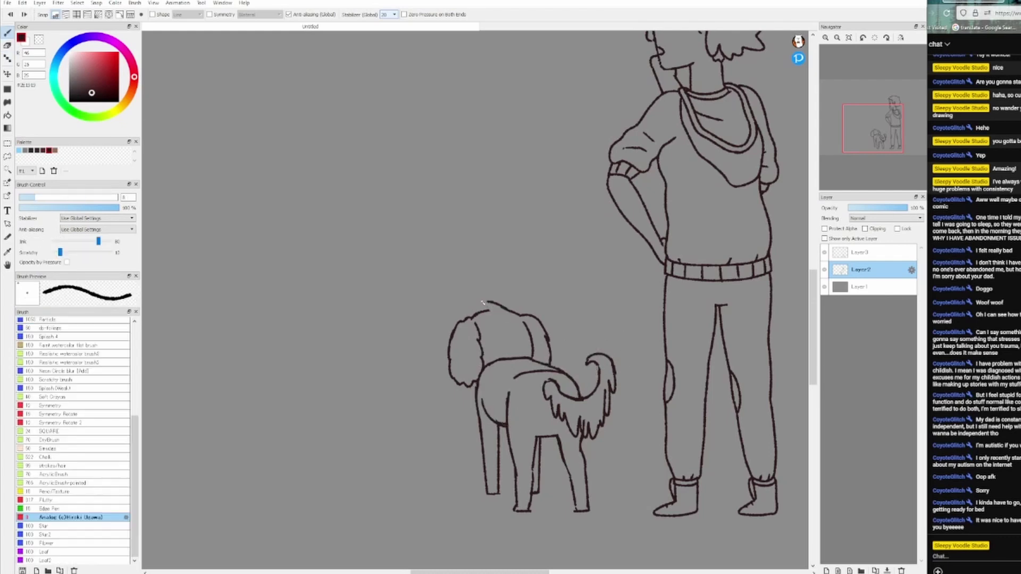
key(e)
key(b)
Step: Refine the dog's hind legs by adding hock bends and cleaning up the overlapping lines near the feet
key(e)
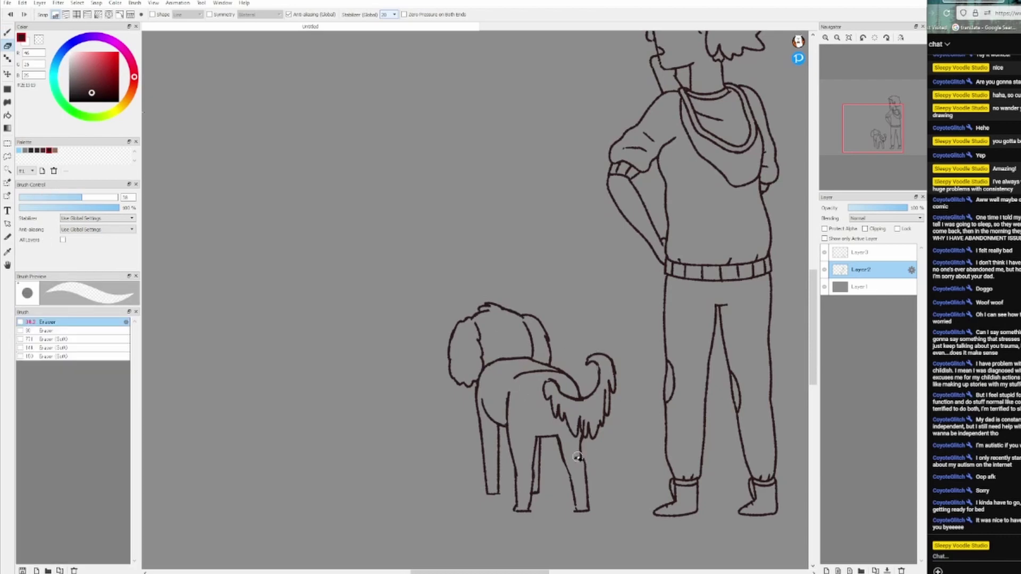
key(b)
key(e)
key(b)
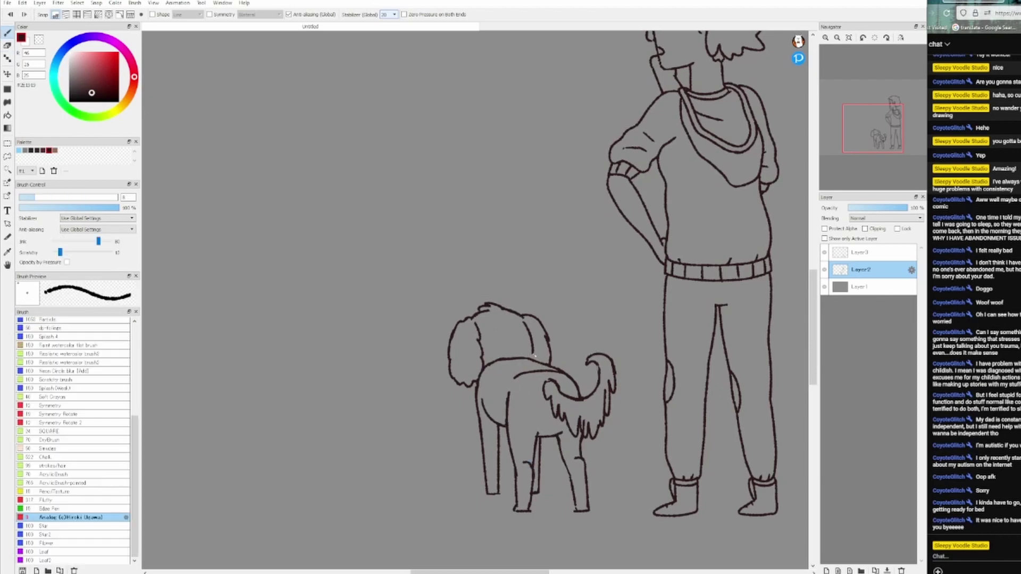
key(e)
key(b)
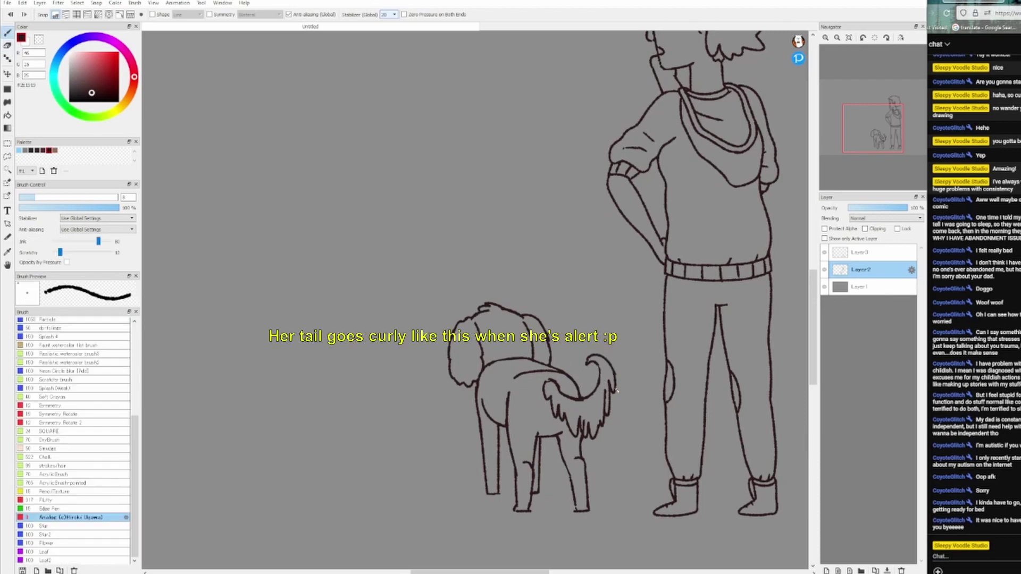
key(e)
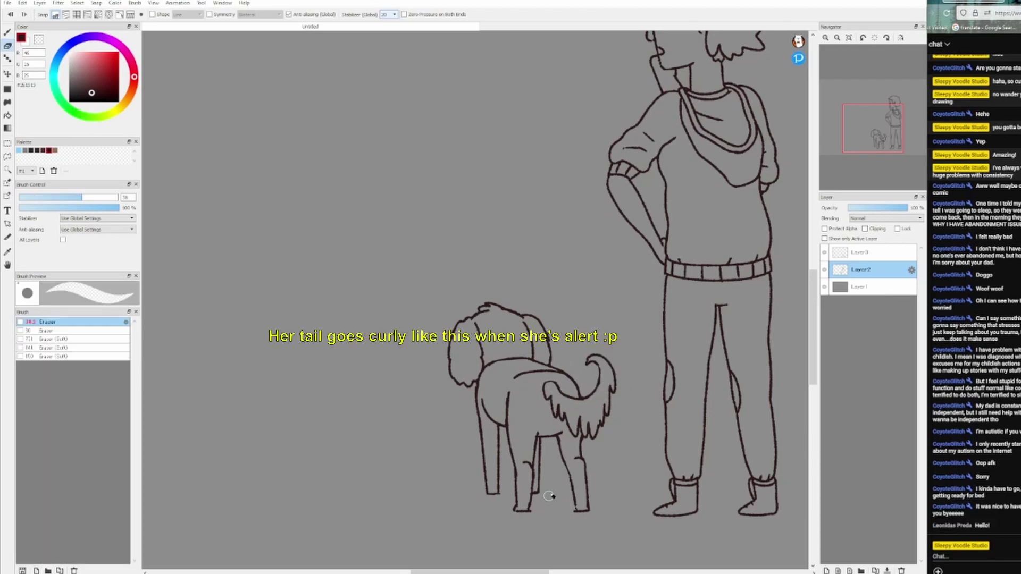
key(b)
key(e)
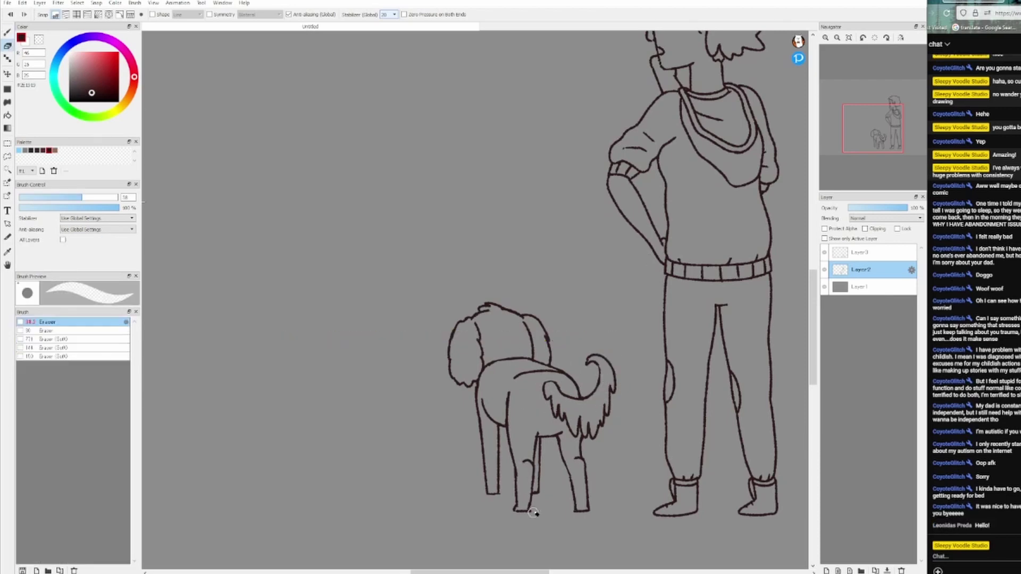
key(b)
Step: Trace the dog's fluffy head, floppy ears and chest in clean lines over the faded sketch
scroll(624, 357, up, 2)
mouse_move(452, 198)
mouse_down()
mouse_move(479, 183)
mouse_move(458, 303)
mouse_up()
drag(513, 189, 542, 263)
drag(456, 210, 468, 274)
drag(522, 188, 569, 229)
drag(564, 228, 568, 274)
mouse_move(484, 266)
mouse_down()
mouse_move(459, 299)
mouse_move(503, 366)
mouse_up()
drag(460, 303, 492, 367)
Step: Trace the dog's legs and the curve of its back in clean lines over the faded sketch
mouse_move(506, 312)
mouse_down()
mouse_move(512, 410)
mouse_move(536, 490)
mouse_move(545, 402)
mouse_up()
drag(550, 379, 600, 437)
drag(606, 378, 627, 486)
drag(612, 409, 626, 492)
drag(551, 380, 542, 463)
drag(534, 259, 615, 322)
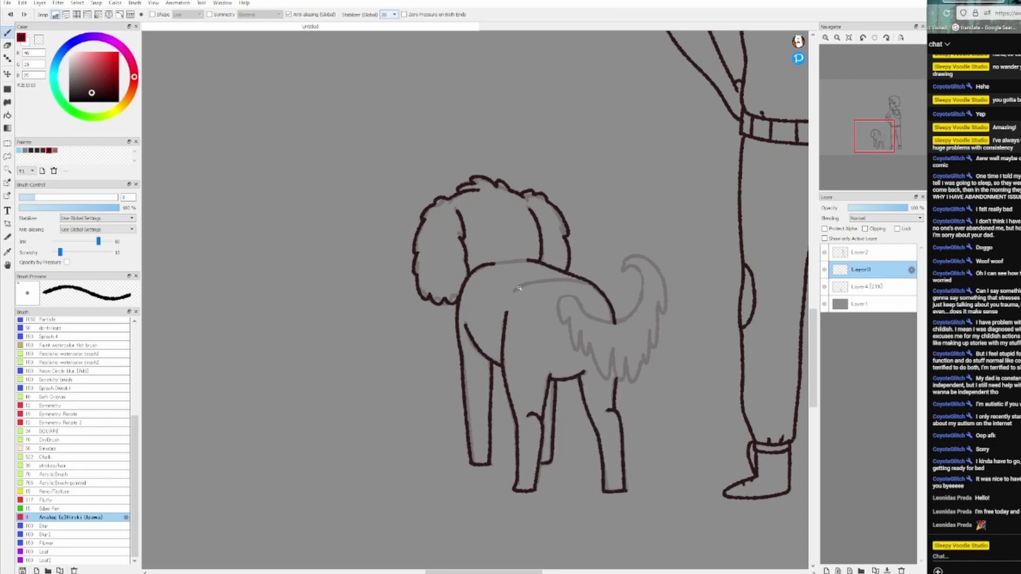
Step: Trace the dog's curled tail with its jagged hanging fur over the faded sketch
drag(519, 290, 593, 275)
drag(617, 320, 664, 313)
mouse_move(662, 325)
mouse_down()
mouse_move(593, 346)
mouse_move(565, 298)
mouse_up()
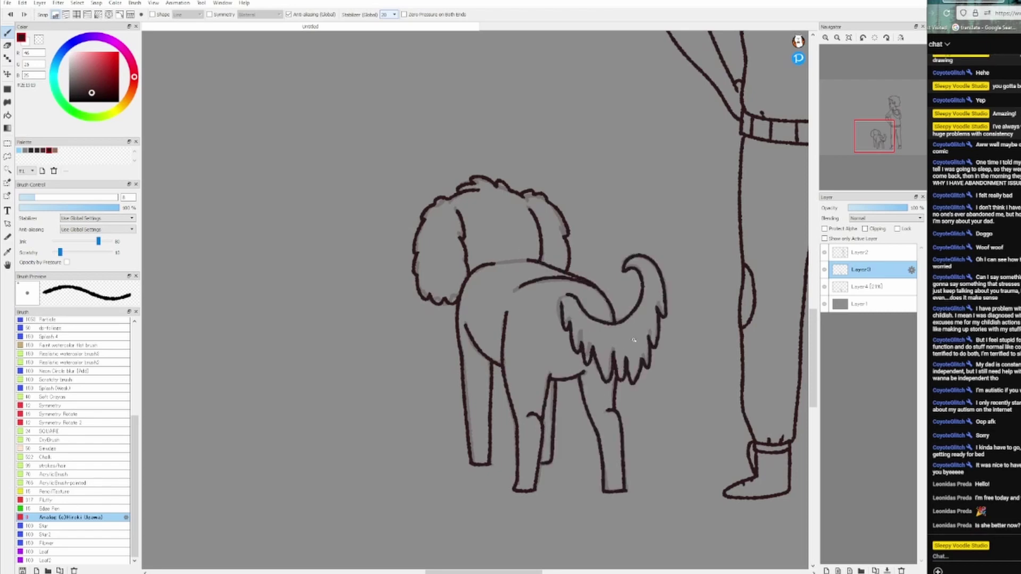
Step: Delete the faded dog sketch layer and group the character and dog line layers in a folder
key(ctrl+0)
key(e)
click(901, 571)
key(v)
click(895, 260)
key(ctrl+z)
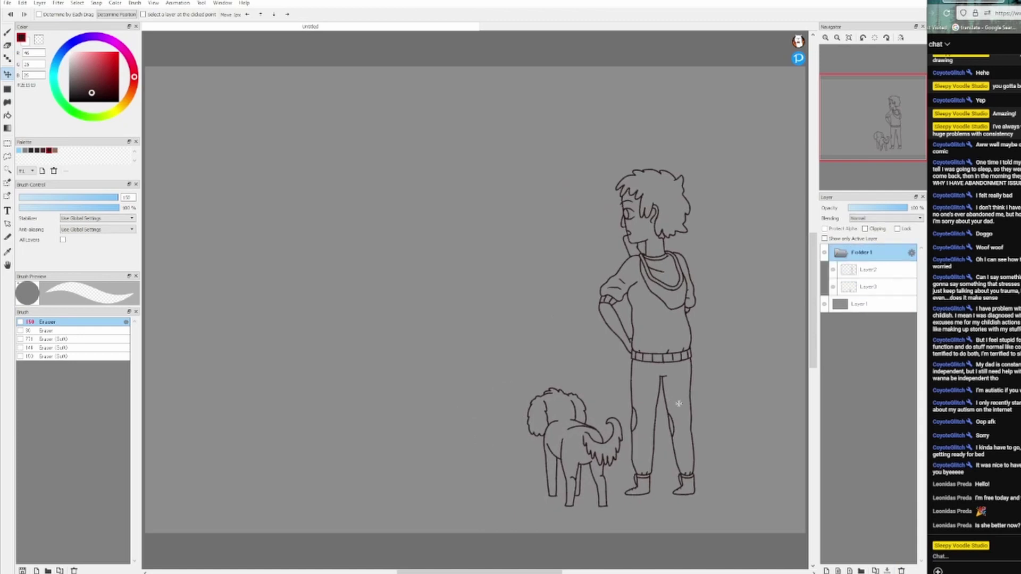
Step: Draw a gently rising ground line with grassy tufts across the canvas behind the character and dog
key(b)
drag(204, 497, 533, 473)
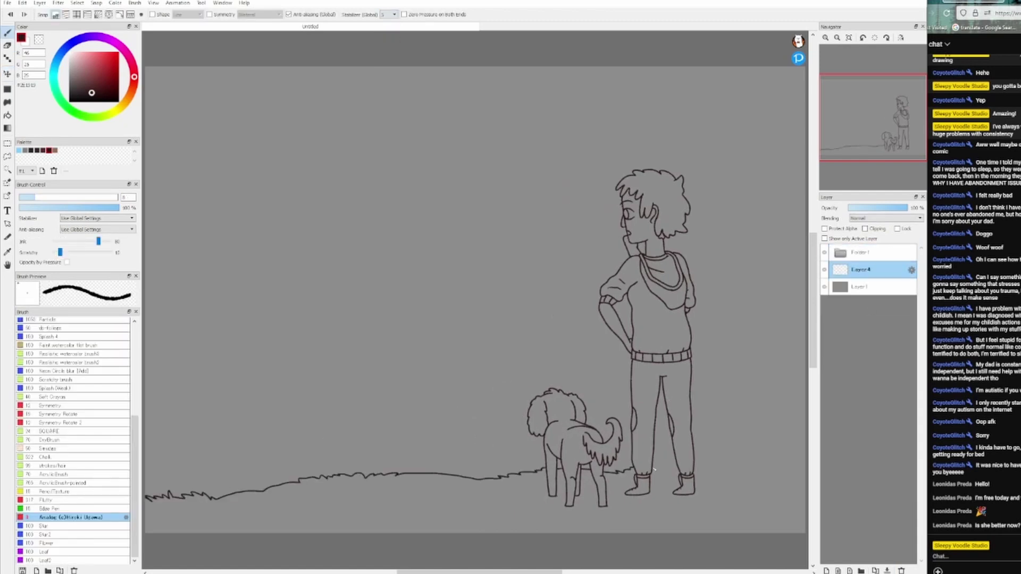
drag(654, 470, 806, 423)
Step: Erase the ground line where it crosses the character's trousers and the dog's legs
scroll(610, 457, up, 5)
key(e)
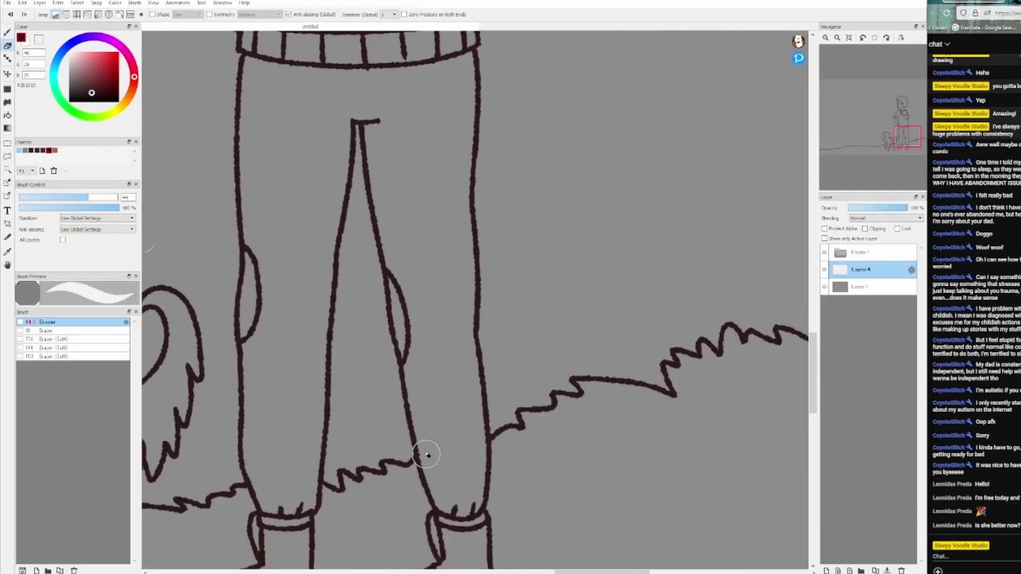
scroll(428, 455, down, 5)
key(b)
scroll(620, 418, up, 5)
key(e)
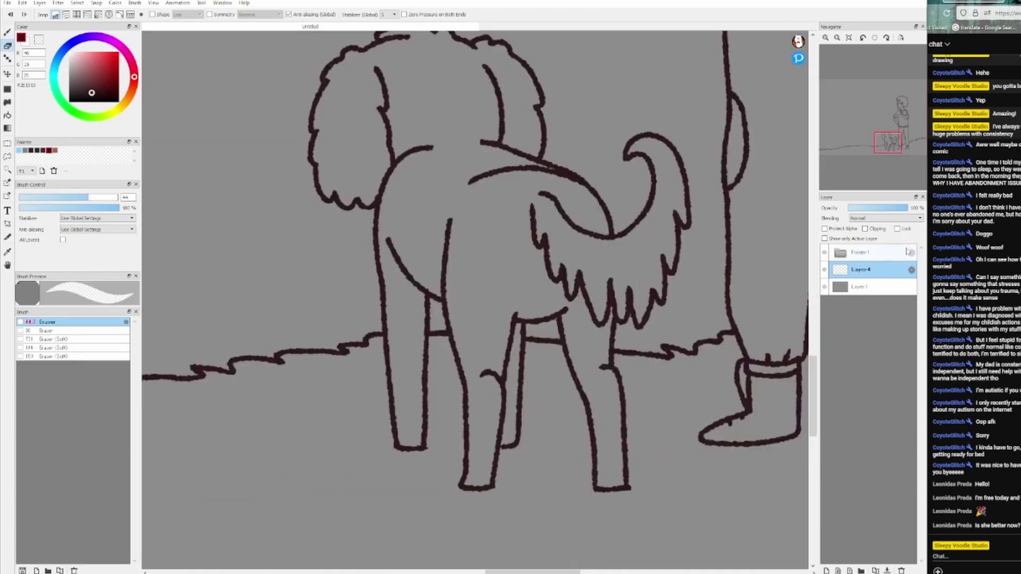
key(b)
Step: Rework the bottom edges of the dog's paws on the dog's line layer
scroll(620, 417, down, 5)
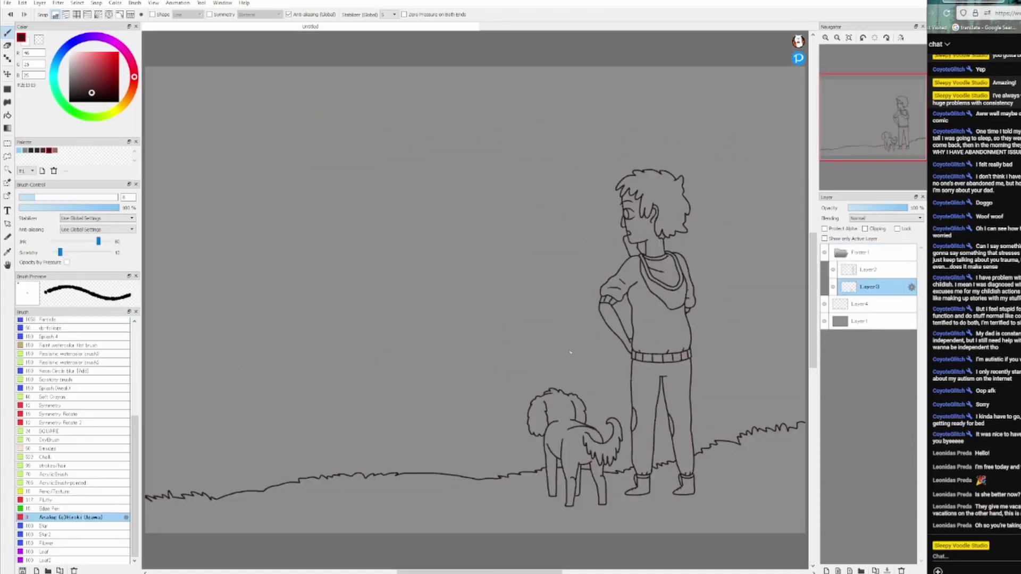
scroll(602, 418, up, 5)
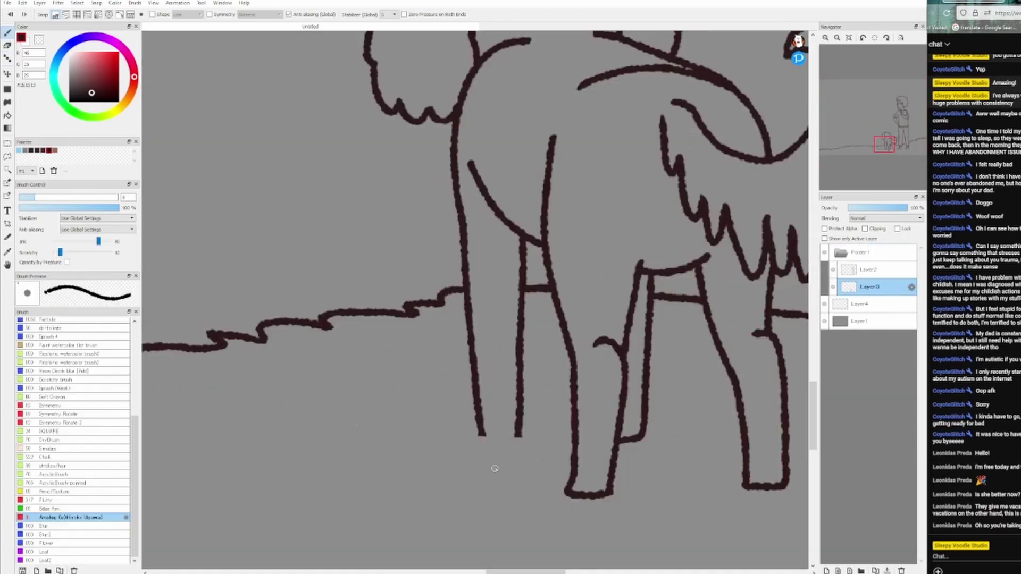
scroll(635, 463, down, 5)
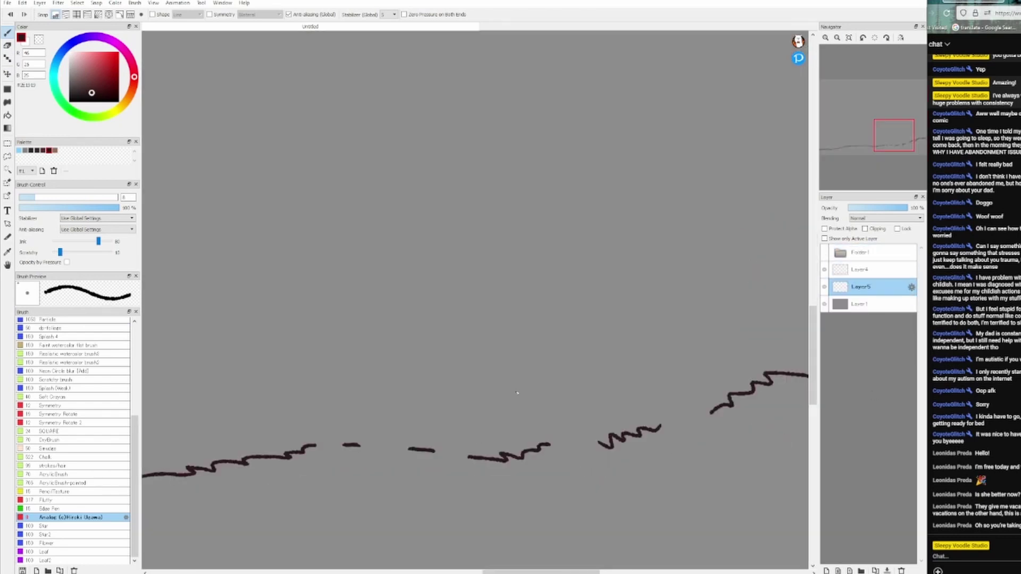
Step: Close the gaps in the ground line and fill the ground, character and dog with pale pink
drag(572, 449, 601, 444)
scroll(601, 444, down, 5)
click(882, 305)
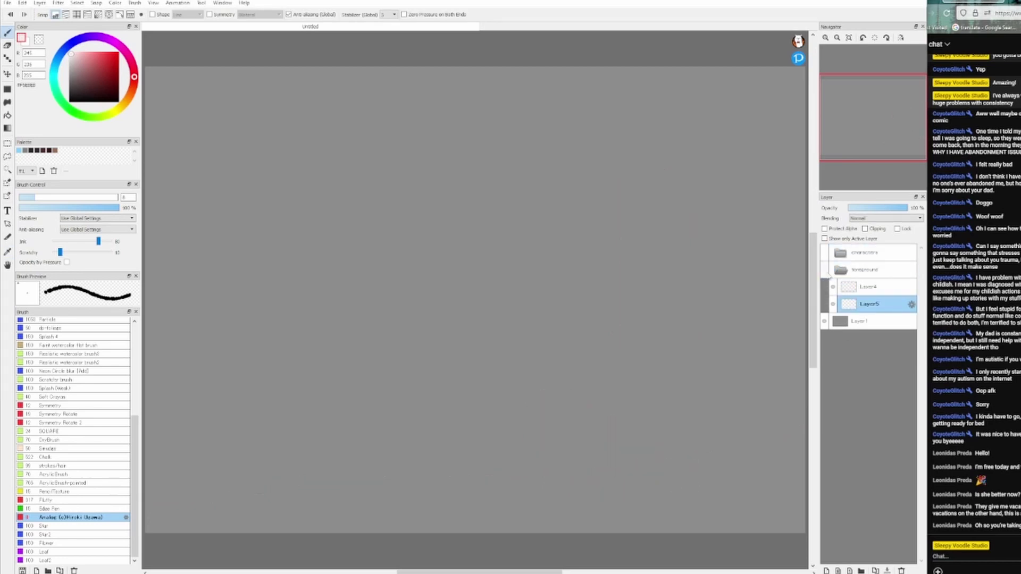
click(79, 15)
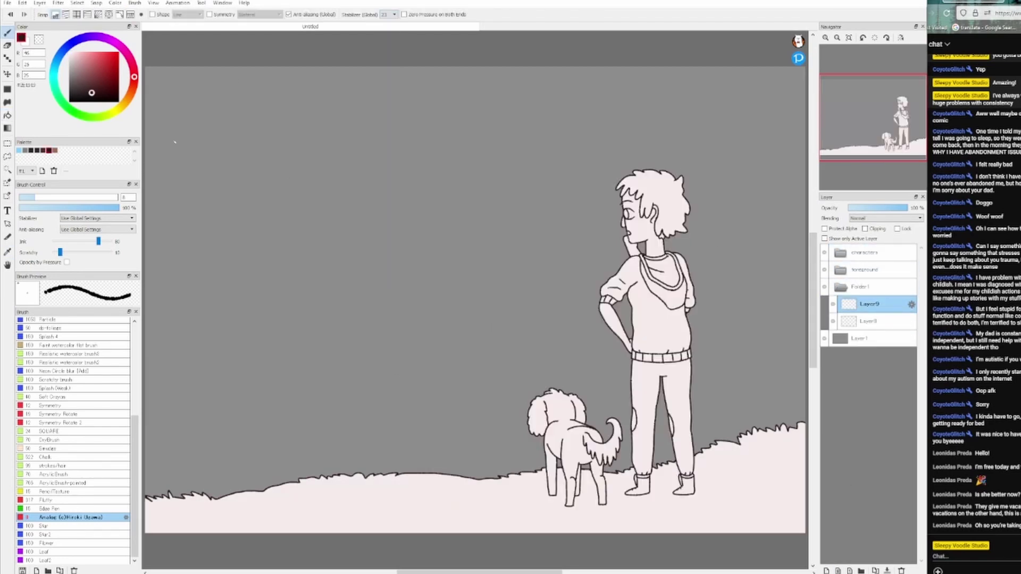
Step: Draw a large pine tree with jagged branch tiers and an exposed trunk along the canvas's left edge
drag(177, 66, 257, 154)
mouse_move(215, 66)
mouse_down()
mouse_move(276, 138)
mouse_move(297, 186)
mouse_move(286, 216)
mouse_up()
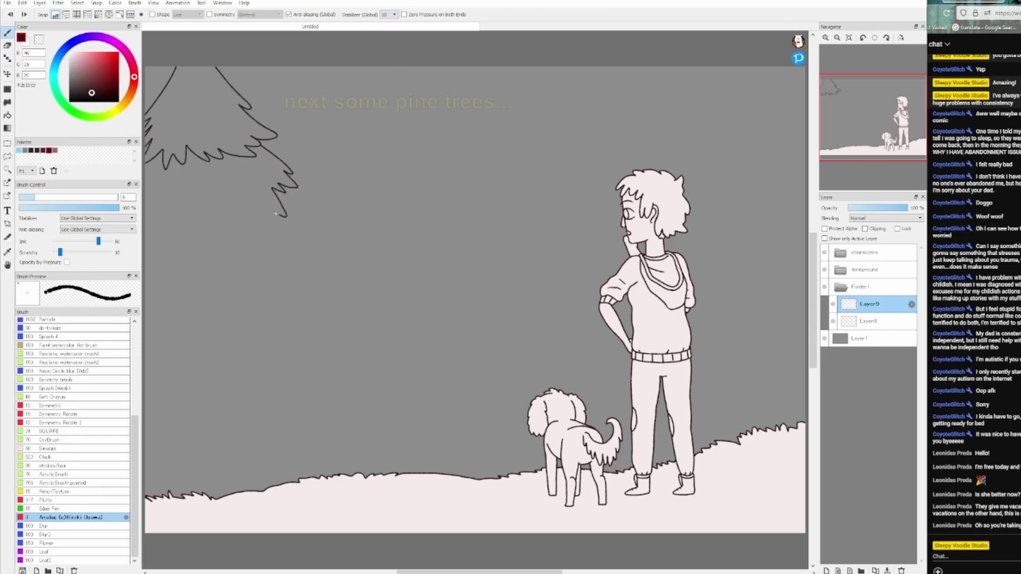
key(ctrl+z)
mouse_move(284, 171)
mouse_down()
mouse_move(254, 248)
mouse_move(147, 255)
mouse_move(197, 383)
mouse_move(218, 494)
mouse_move(238, 367)
mouse_move(245, 374)
mouse_up()
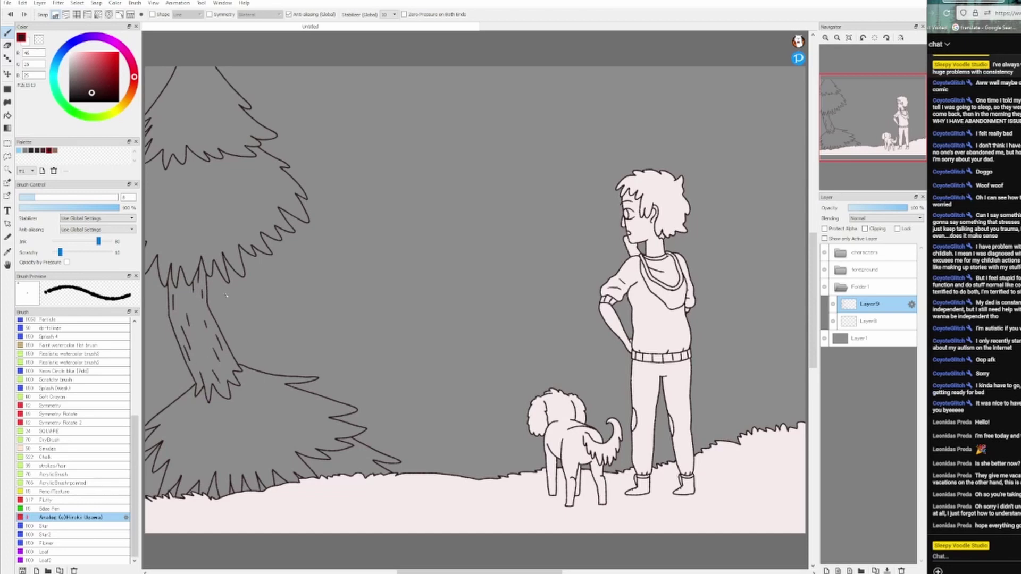
Step: Add short broken branches and bark lines to the exposed trunk of the left pine tree
scroll(226, 296, up, 3)
drag(255, 308, 285, 289)
drag(280, 279, 296, 292)
scroll(292, 298, up, 2)
mouse_move(336, 329)
mouse_down()
mouse_move(356, 321)
mouse_move(339, 339)
mouse_up()
drag(297, 397, 248, 429)
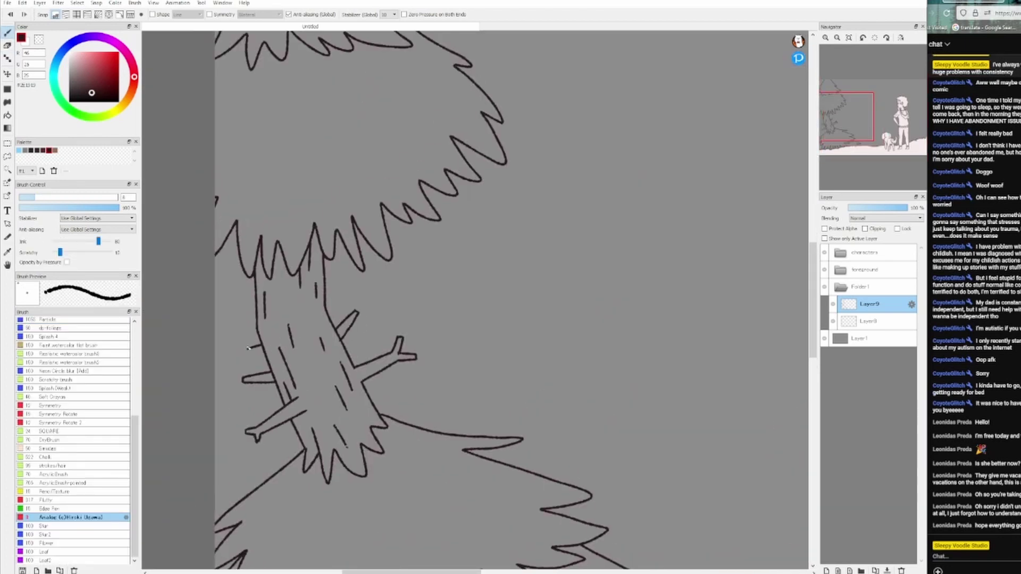
scroll(345, 298, down, 2)
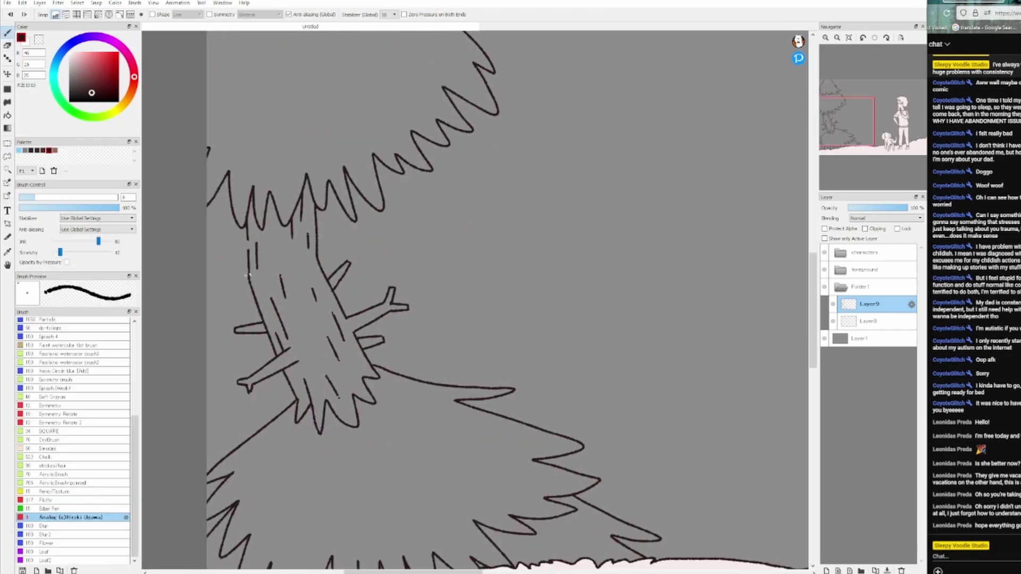
Step: Draw the jagged outline of a second tall pine tree on the right side of the scene
scroll(431, 296, down, 5)
mouse_move(690, 66)
mouse_down()
mouse_move(660, 120)
mouse_move(590, 469)
mouse_up()
key(ctrl+z)
Step: Scatter zigzag needle tufts across the inside of the right pine tree
drag(732, 96, 742, 141)
mouse_move(747, 198)
mouse_down()
mouse_move(770, 240)
mouse_move(789, 237)
mouse_up()
drag(669, 291, 700, 320)
drag(677, 146, 701, 190)
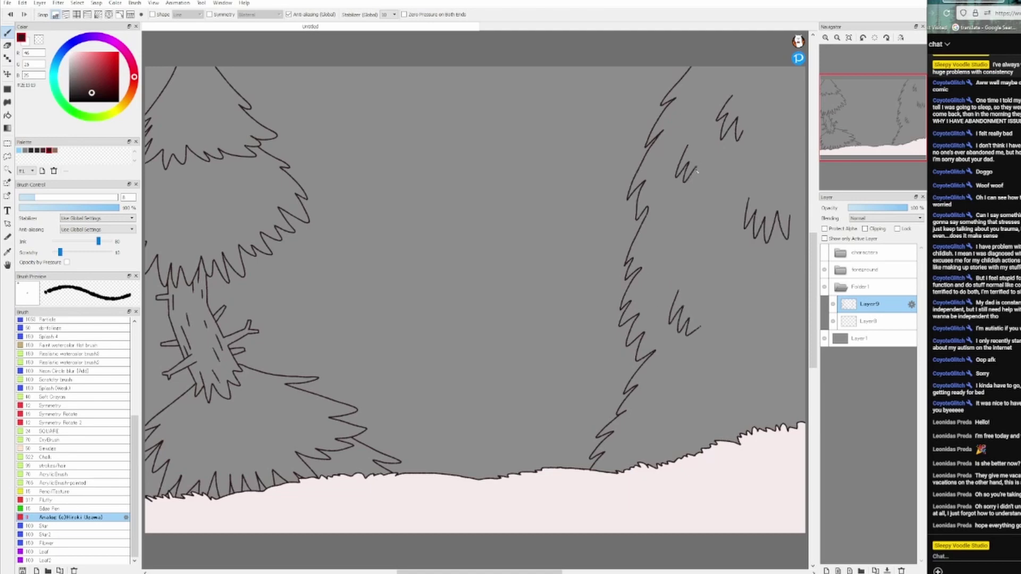
drag(769, 358, 799, 403)
drag(640, 408, 665, 441)
drag(645, 367, 667, 394)
drag(648, 215, 666, 254)
drag(705, 66, 695, 82)
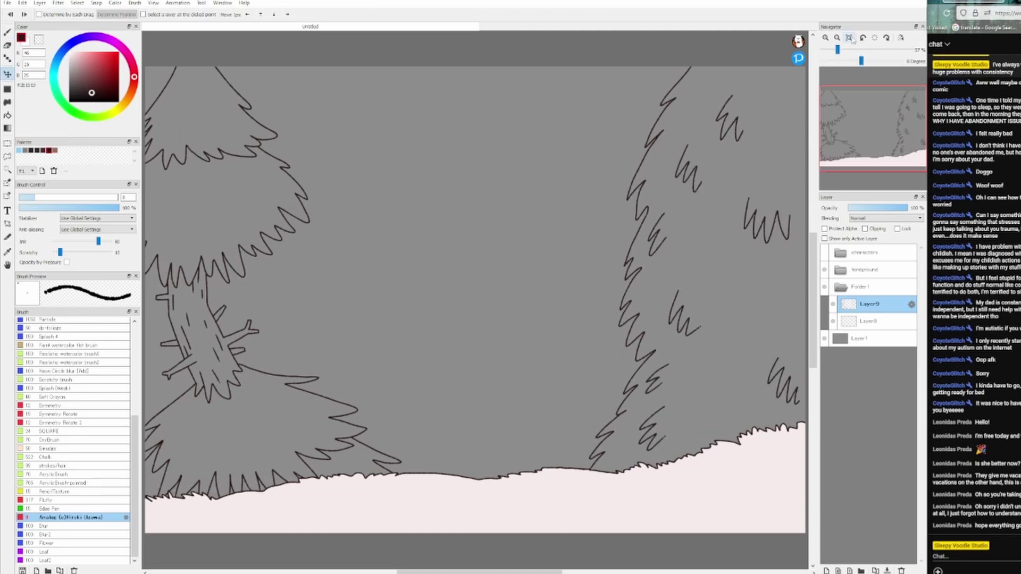
Step: Move the right pine tree closer to the canvas's right edge, behind the character's back
scroll(761, 213, down, 2)
key(v)
drag(719, 340, 730, 336)
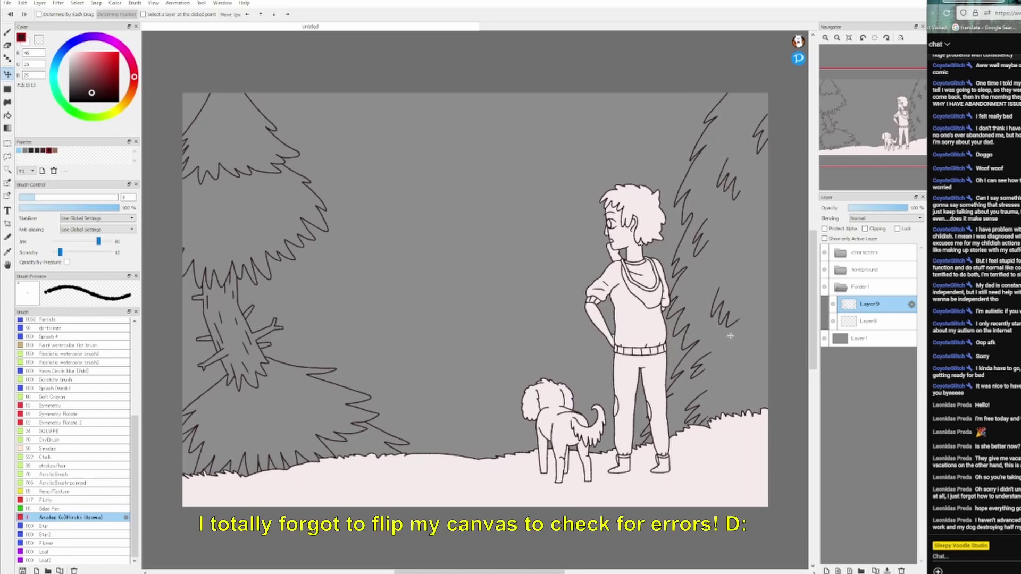
Step: Draw zigzag needle tufts inside the branch tiers of the left pine tree
key(p)
drag(218, 242, 261, 212)
drag(203, 140, 235, 123)
drag(218, 412, 242, 426)
drag(285, 378, 306, 398)
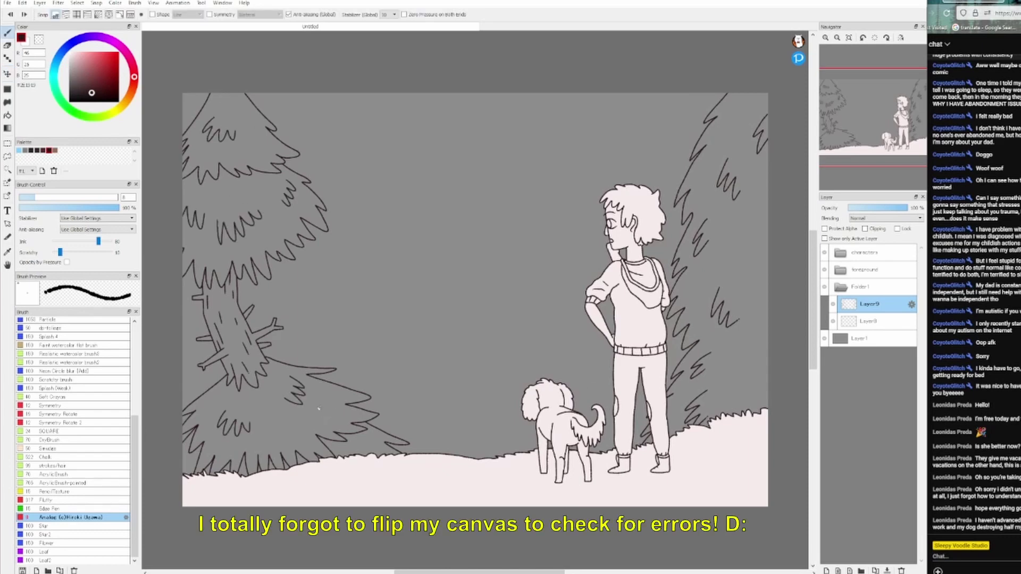
Step: Fill both pine trees with pale pink on the layer beneath their line art, including the small gaps between branches
click(867, 321)
key(g)
click(250, 213)
click(298, 420)
scroll(298, 420, up, 3)
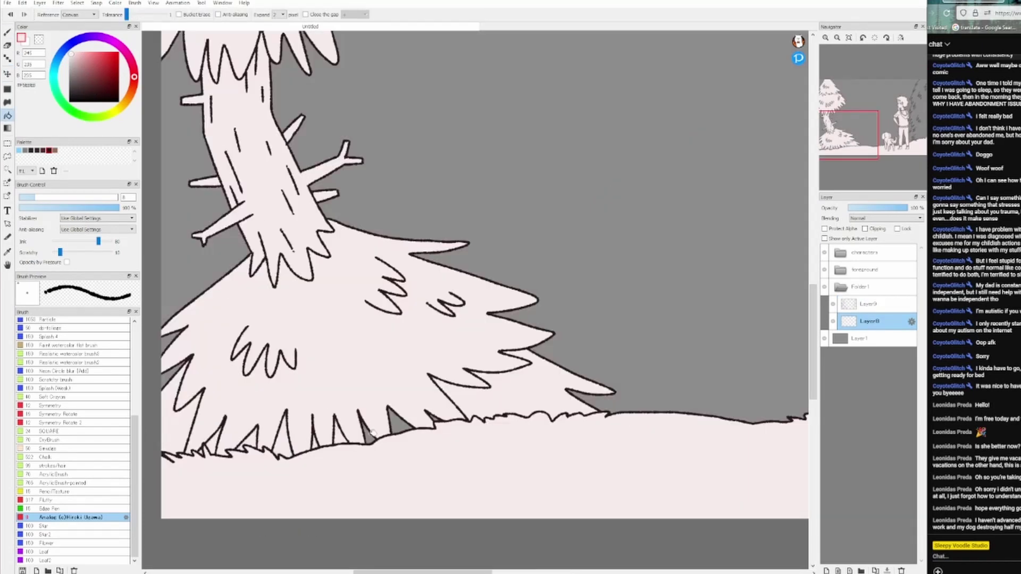
scroll(297, 420, down, 3)
click(825, 253)
click(744, 277)
click(824, 253)
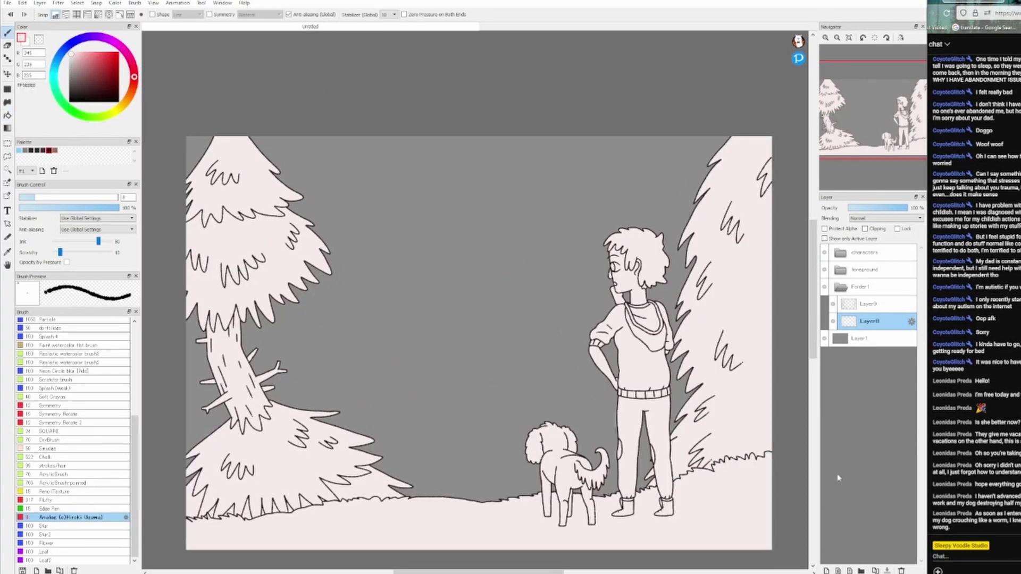
Step: Rename the folder containing the tree layers to "pine trees"
double_click(860, 287)
text(pine trees)
key(Return)
Step: Draw a rolling distant hill line across the background, redraw it flatter and shift it slightly down
drag(319, 209, 744, 194)
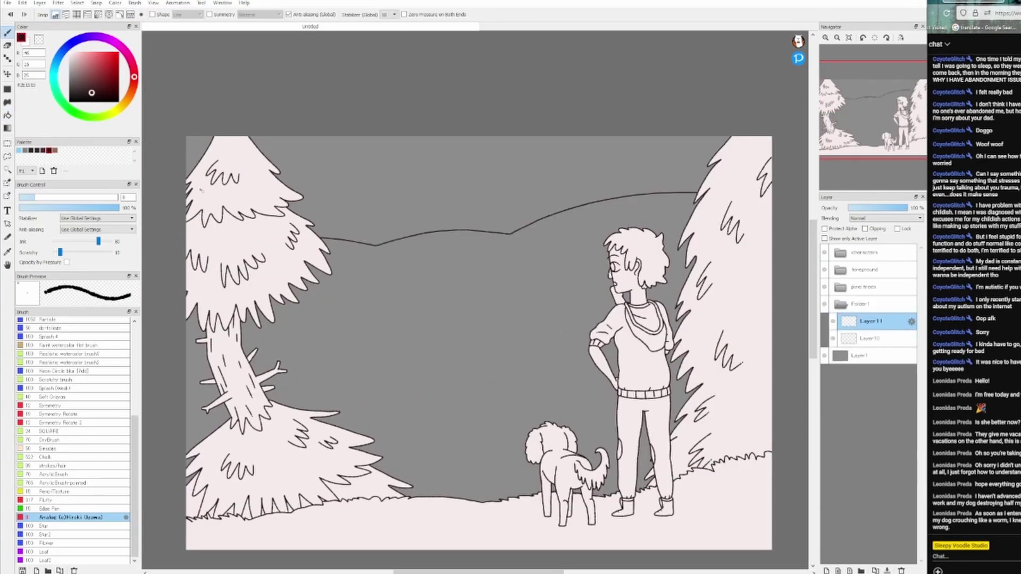
click(825, 286)
key(ctrl+z)
drag(186, 215, 772, 203)
key(v)
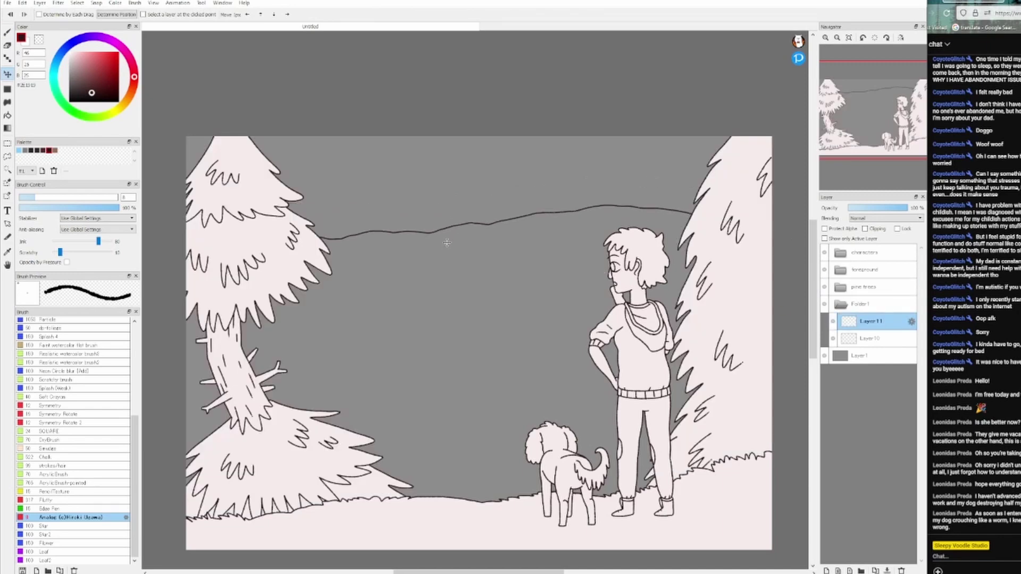
drag(601, 271, 601, 305)
Step: Draw a jagged range of mountain peaks across the background above the hill line
key(n)
mouse_move(210, 182)
mouse_down()
mouse_move(282, 160)
mouse_move(450, 183)
mouse_move(611, 159)
mouse_move(771, 193)
mouse_up()
key(ctrl+z)
mouse_move(187, 213)
mouse_down()
mouse_move(217, 155)
mouse_move(433, 159)
mouse_move(351, 234)
mouse_move(561, 193)
mouse_move(760, 184)
mouse_up()
key(ctrl+z)
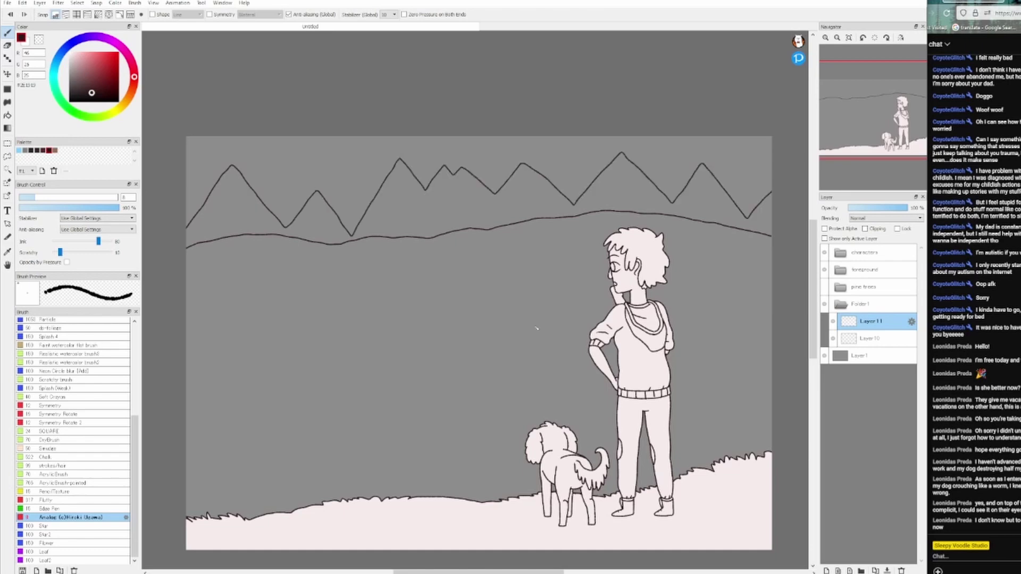
Step: Shift the mountain and hill line art slightly up and left, and extend the cut-off lines to the canvas edge
click(824, 286)
key(v)
drag(449, 157, 440, 148)
click(824, 287)
key(b)
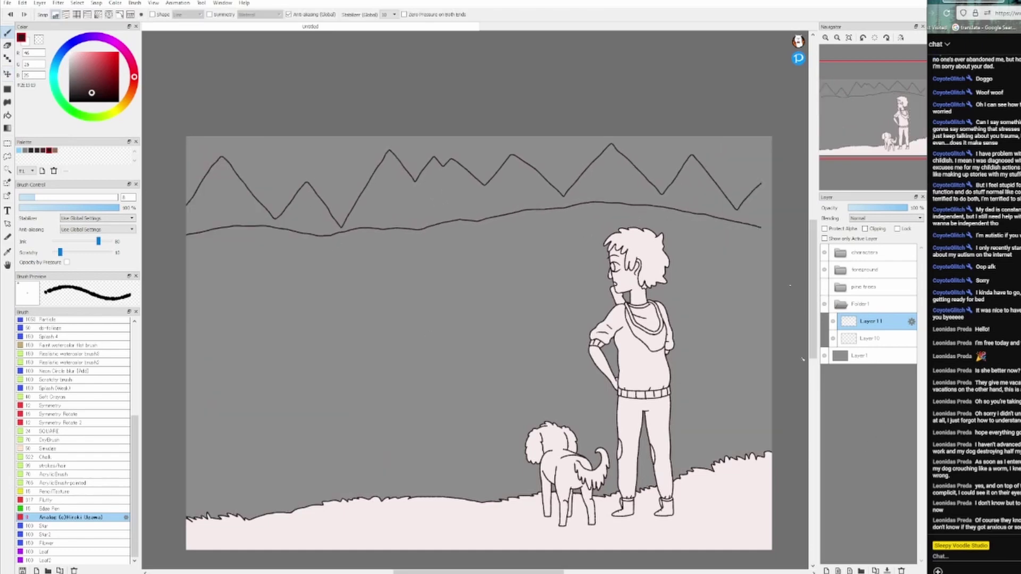
scroll(532, 293, up, 5)
scroll(653, 315, down, 4)
Step: Fill the mountains and hills with pale pink beneath their line art, and rename their folder to "Background"
click(824, 286)
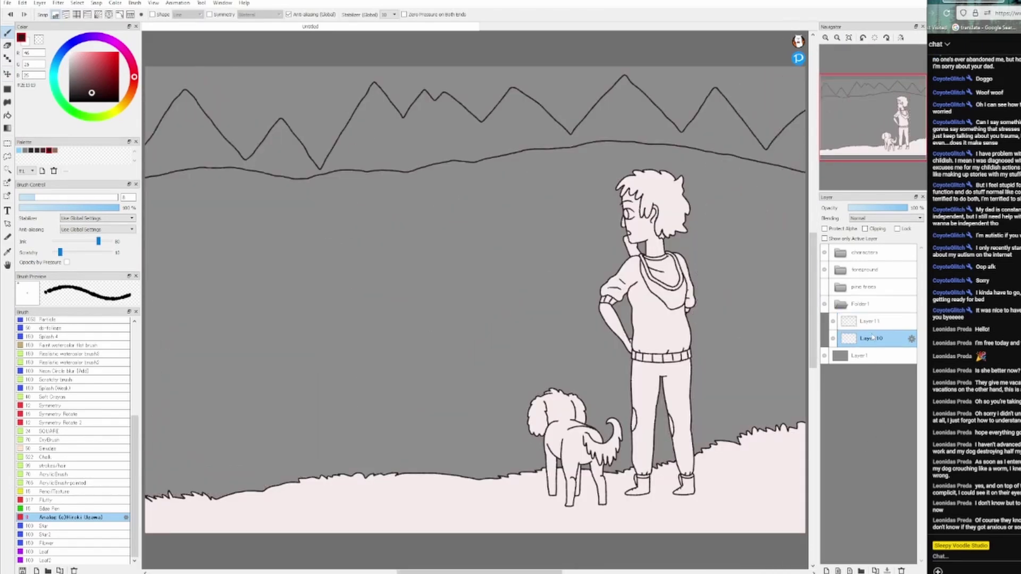
click(473, 327)
click(824, 287)
double_click(862, 303)
text(Background)
key(Return)
Step: In a new folder, draw gently overlapping midground hill lines across the field below the distant hills
key(b)
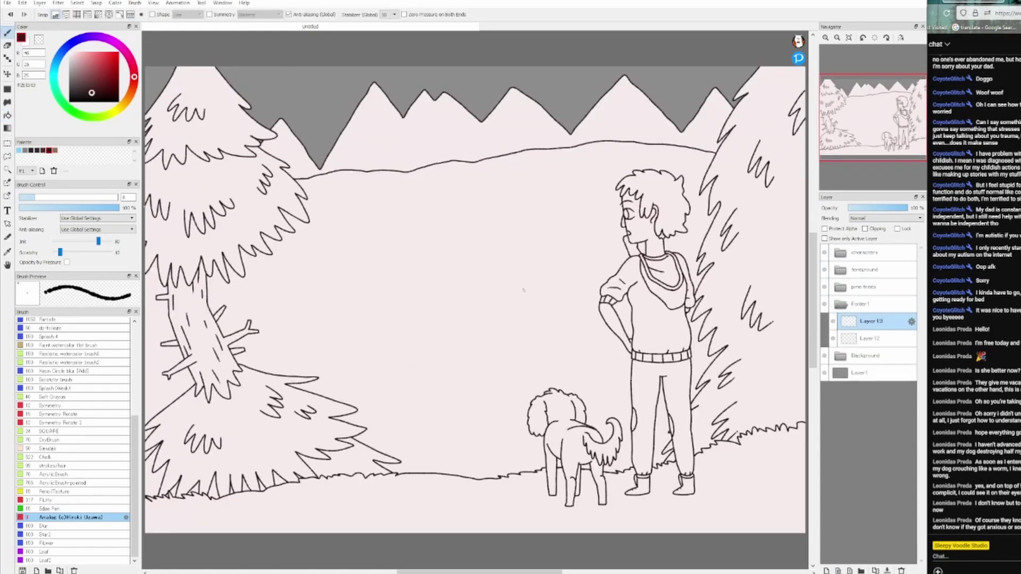
drag(290, 232, 624, 210)
click(824, 287)
key(ctrl+z)
drag(147, 232, 536, 256)
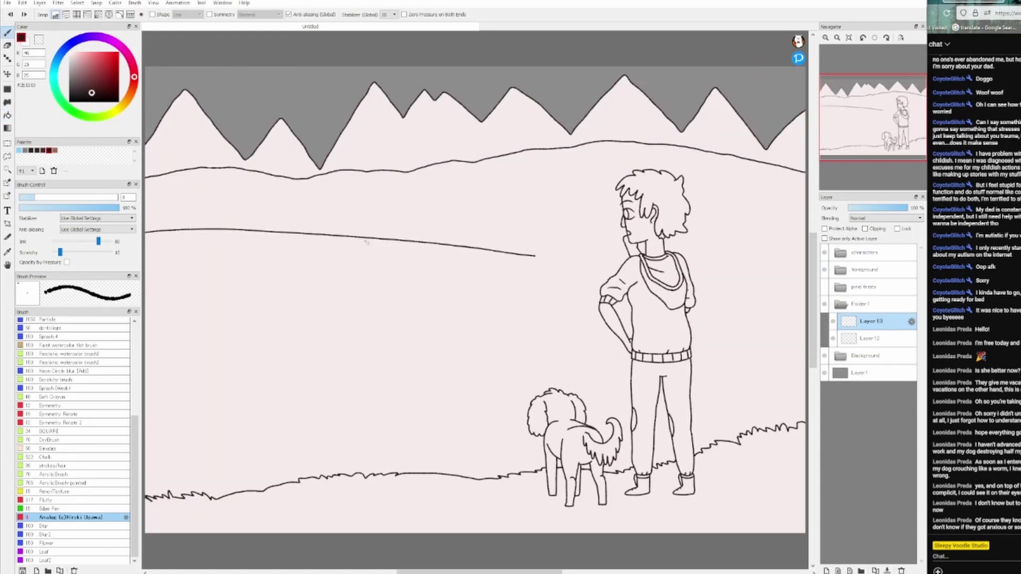
drag(383, 240, 807, 232)
drag(245, 230, 509, 223)
Step: Fill the midground field with dusty pink on the layer beneath its line art and show the pine trees again
click(870, 339)
key(g)
click(515, 228)
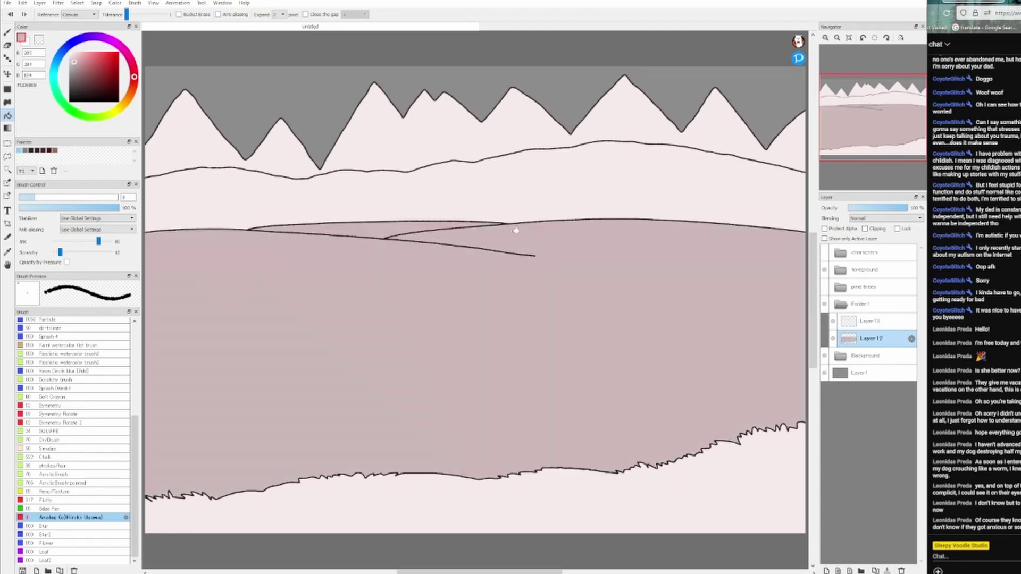
click(840, 303)
click(824, 287)
key(b)
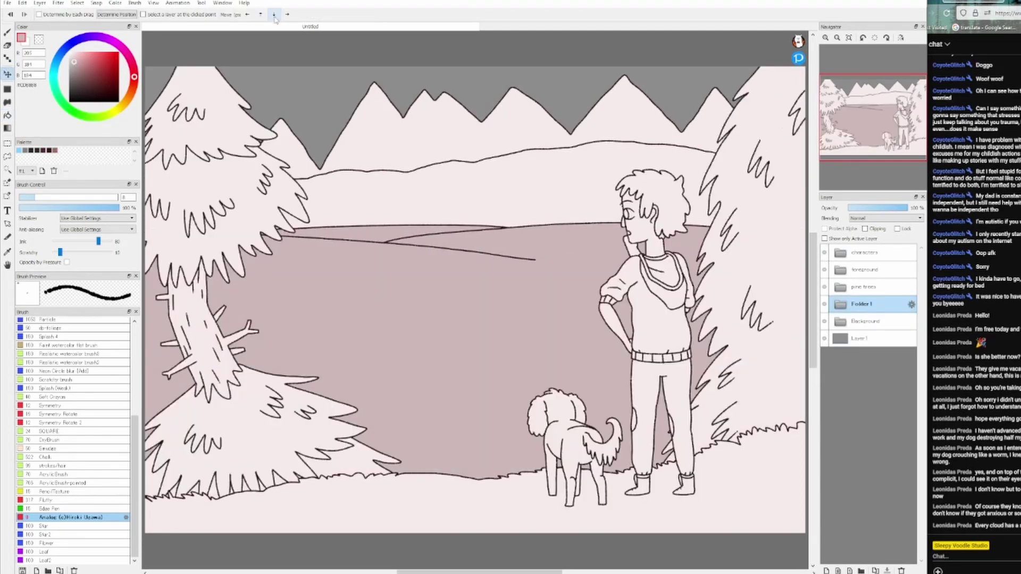
Step: Rename the folder holding the field layers to "midground"
double_click(899, 307)
text(midground)
key(Return)
Step: Lower the mountains and hills closer to the field, and shift both background and midground slightly up
key(g)
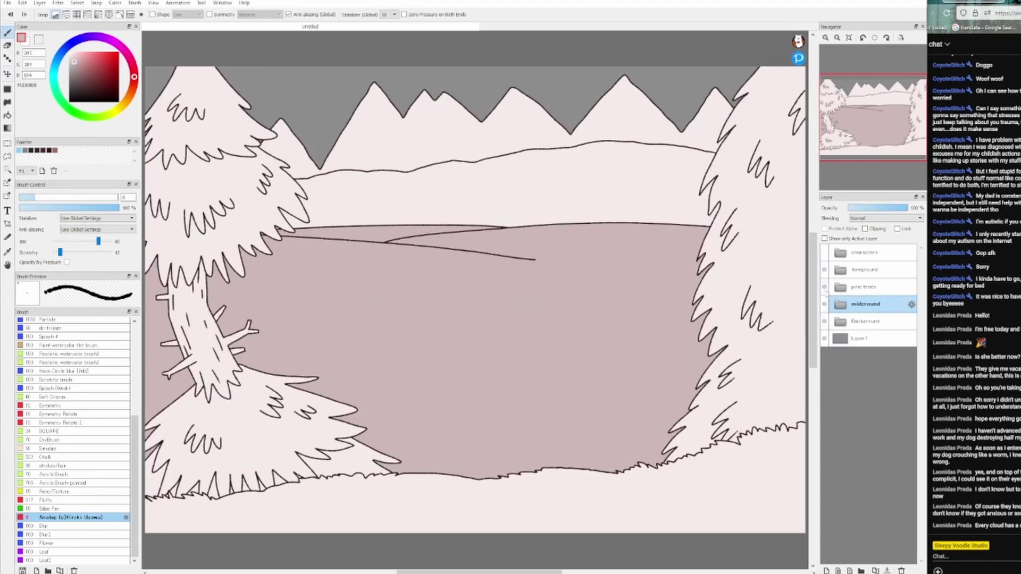
key(v)
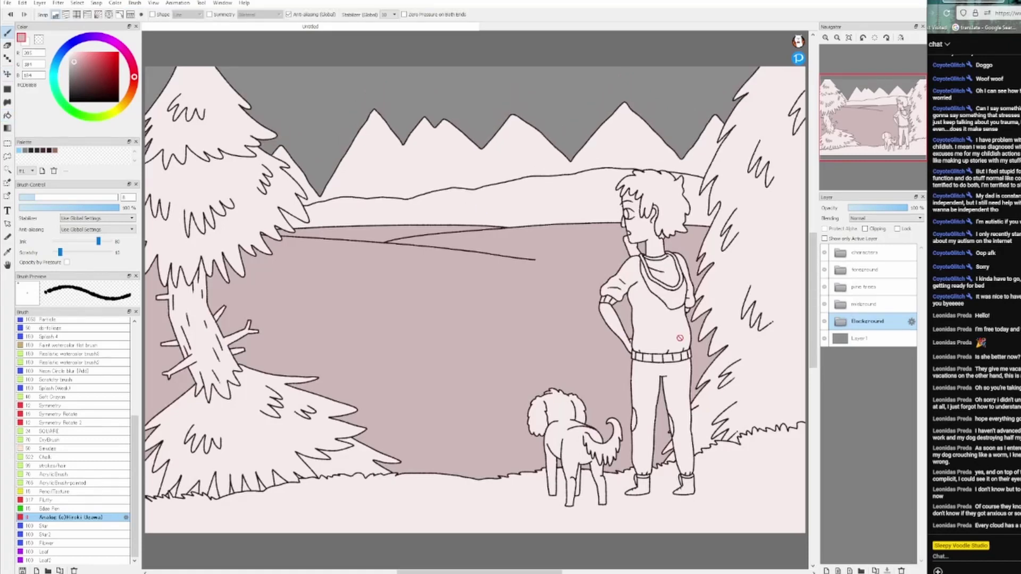
drag(468, 291, 469, 273)
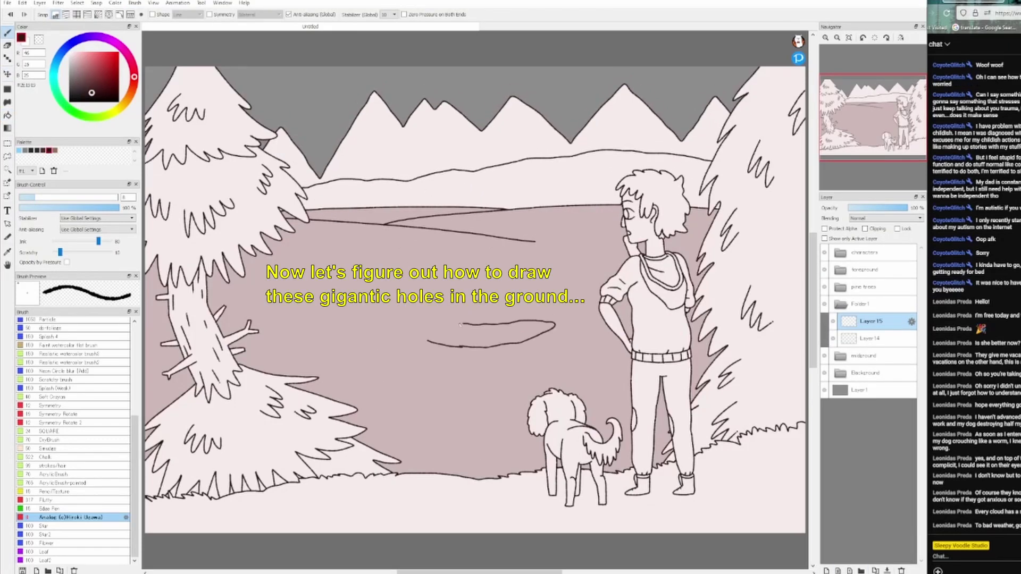
Step: On a new layer, sketch a jagged hole in the middle of the field with short cracks radiating around it
drag(404, 324, 425, 329)
scroll(498, 322, up, 2)
drag(373, 292, 366, 296)
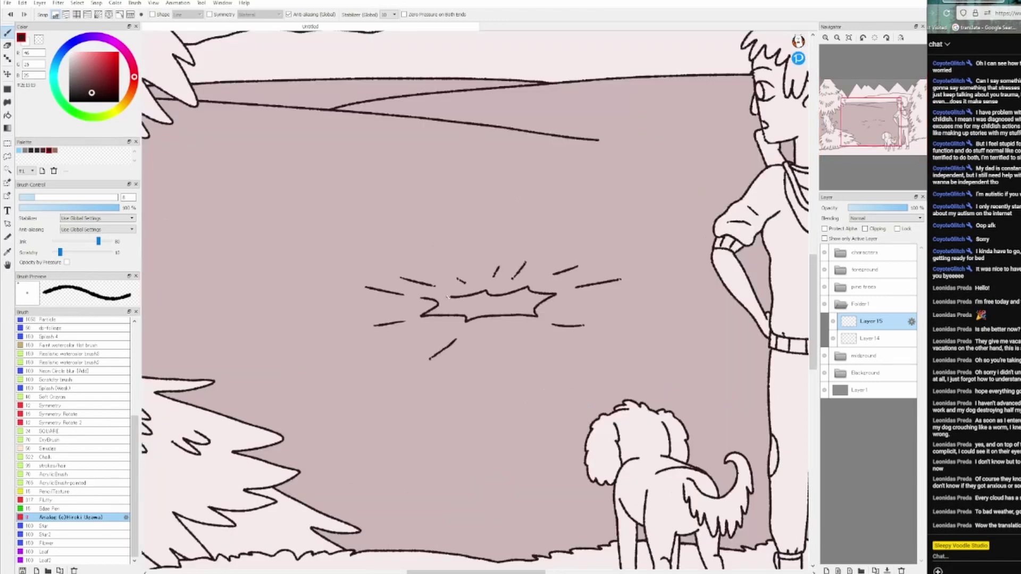
scroll(478, 306, up, 1)
drag(486, 280, 480, 314)
key(ctrl+z)
key(ctrl+z)
Step: Redraw the middle hole as a smooth flat oval with inner wall strokes, and tidy its surrounding crack lines
scroll(483, 306, down, 3)
drag(542, 288, 458, 296)
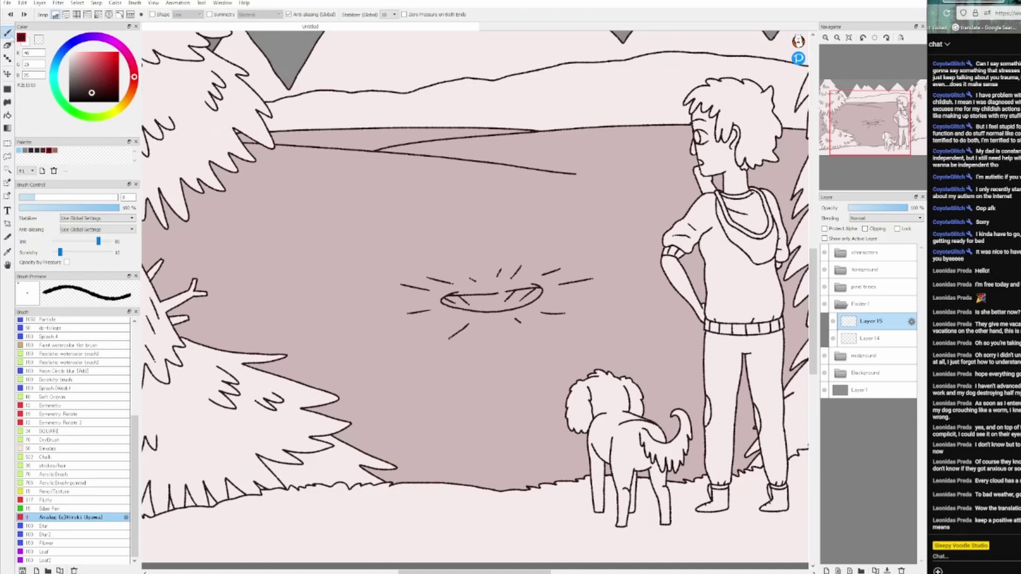
key(ctrl+z)
key(e)
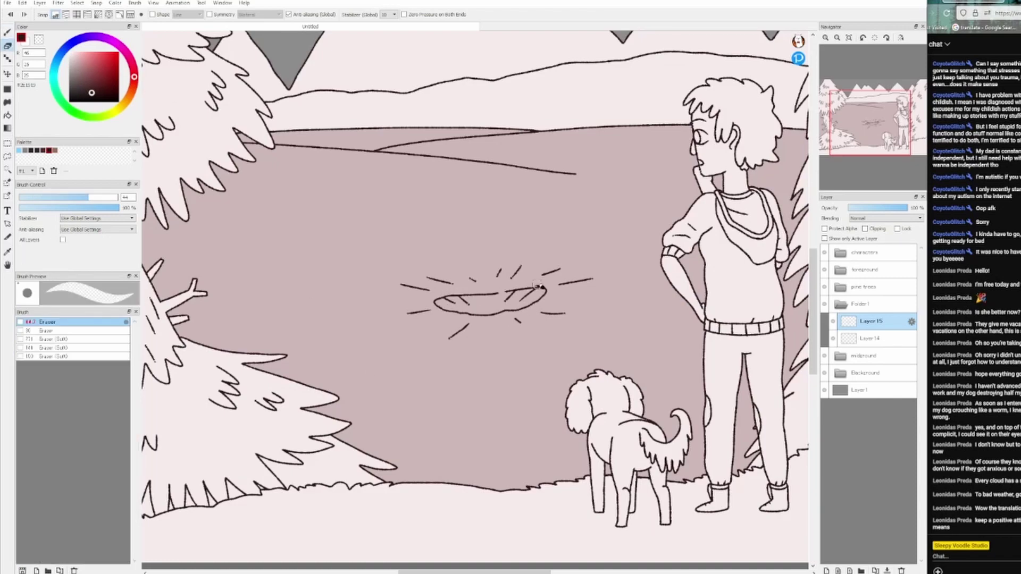
key(b)
scroll(473, 326, down, 3)
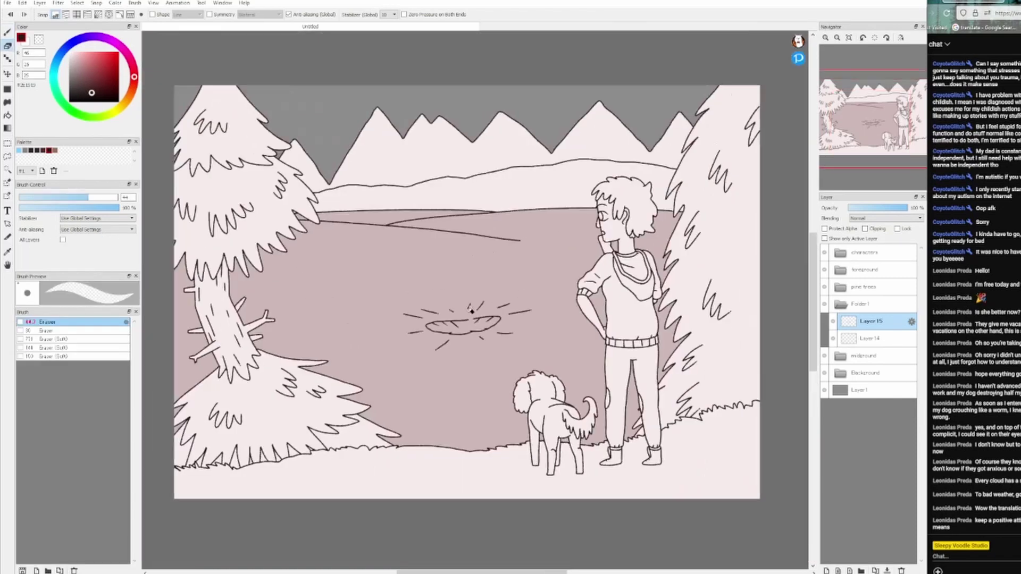
scroll(478, 324, up, 4)
scroll(498, 339, down, 3)
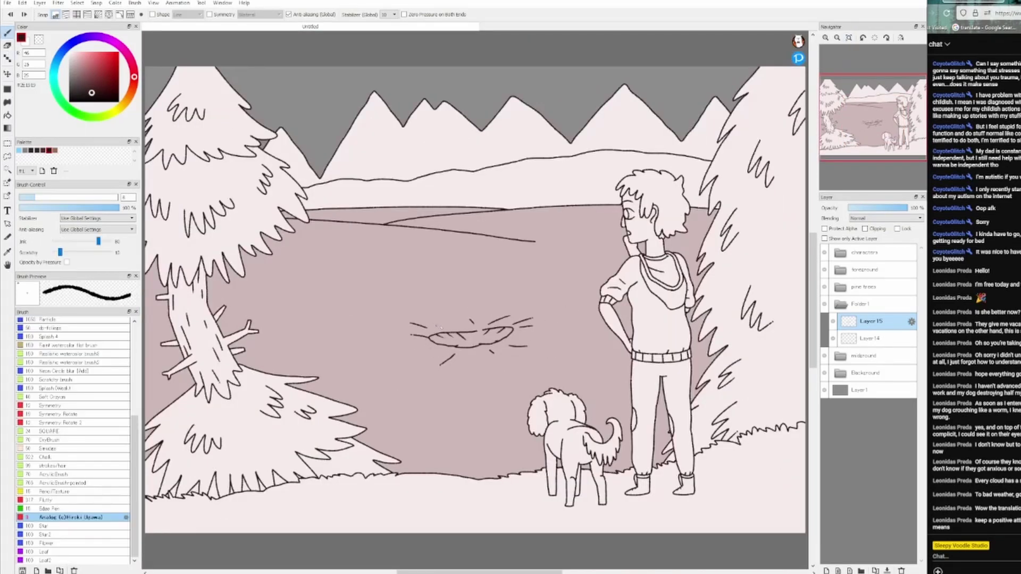
key(ctrl+z)
Step: Draw a small oval hole left of the first and a larger one above it, with inner hatching and radiating cracks
drag(309, 319, 388, 321)
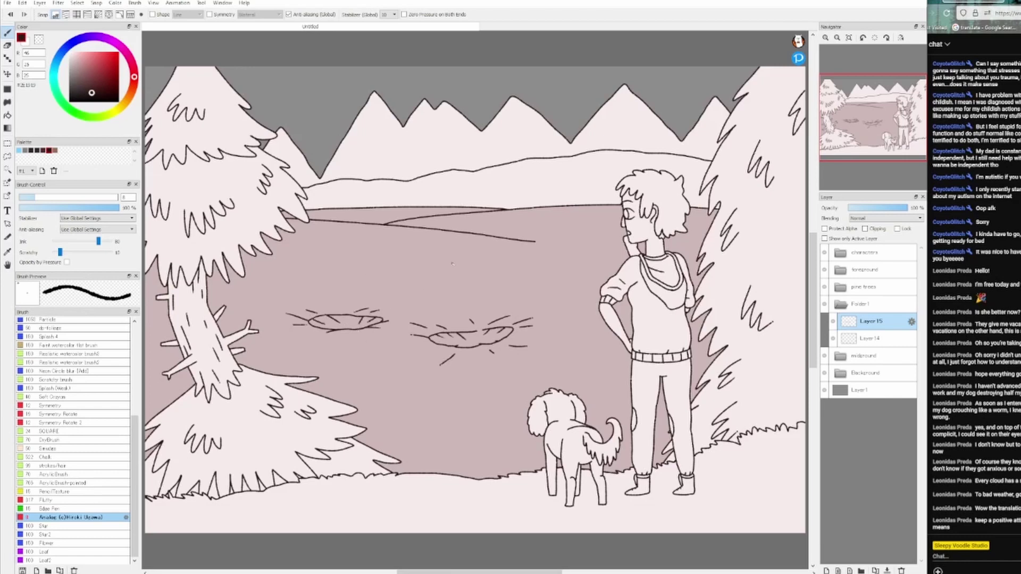
mouse_move(403, 273)
mouse_down()
mouse_move(508, 290)
mouse_move(400, 277)
mouse_up()
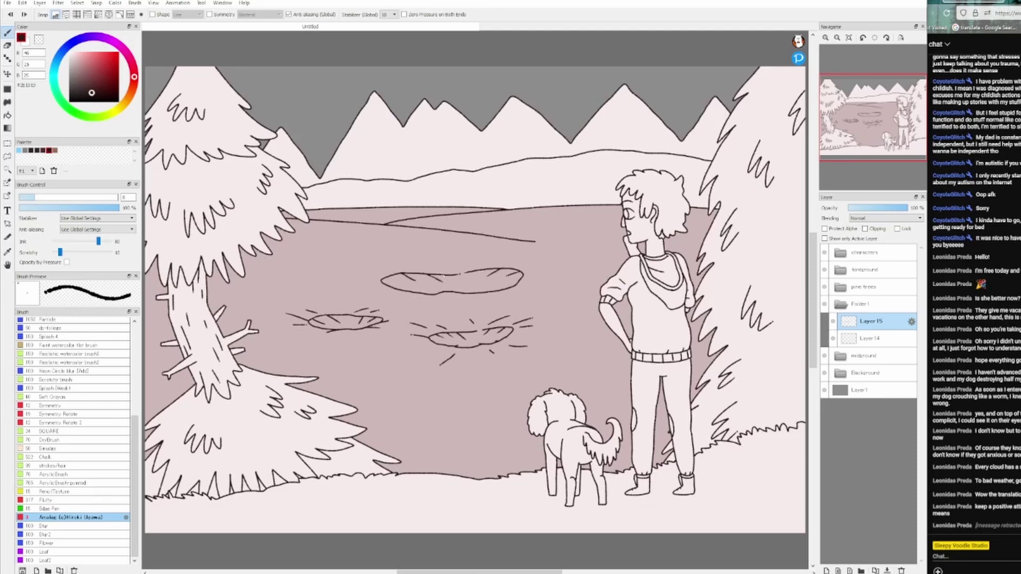
mouse_move(478, 273)
mouse_down()
mouse_move(468, 288)
mouse_move(486, 293)
mouse_up()
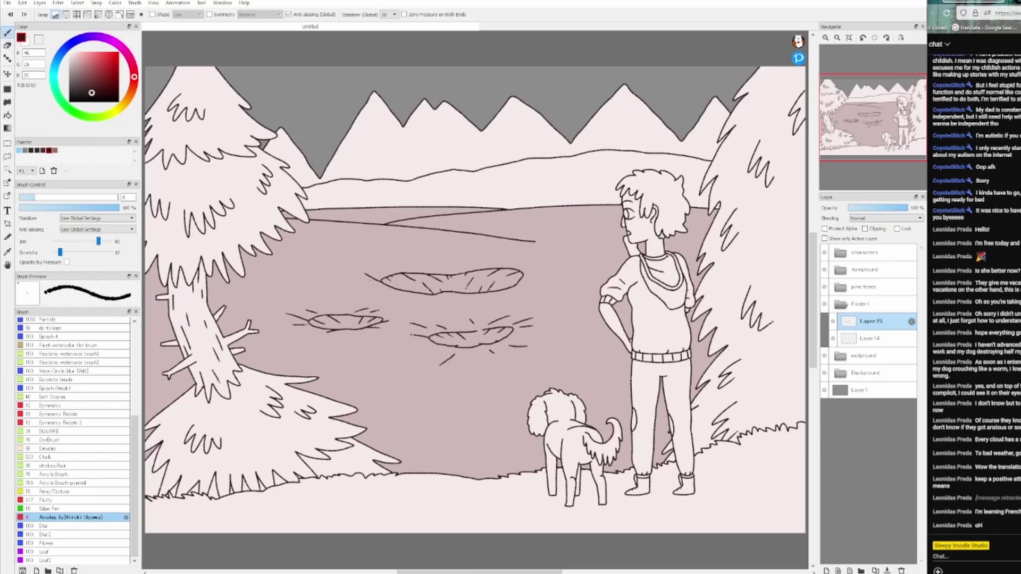
key(ctrl+z)
drag(523, 274, 536, 275)
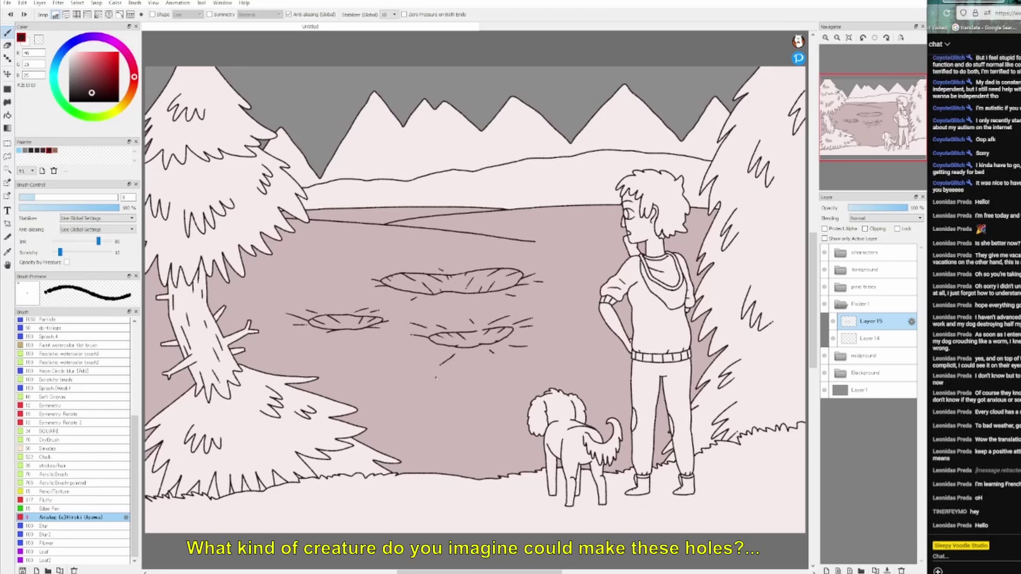
Step: Hide the characters and draw a very large hole in the near field behind them, with strokes along its inner wall
key(ctrl+z)
drag(471, 412, 526, 420)
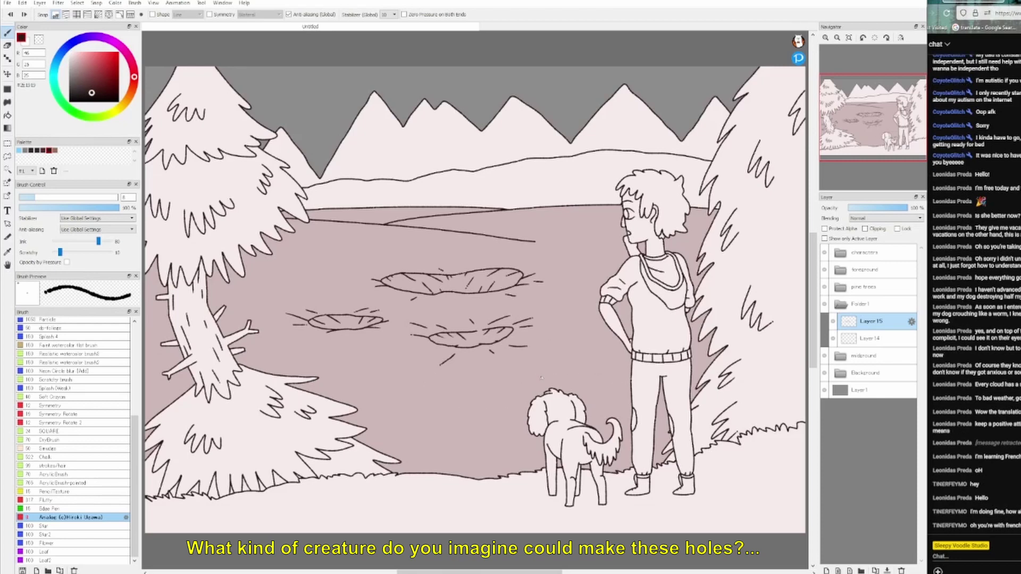
key(ctrl+z)
click(825, 253)
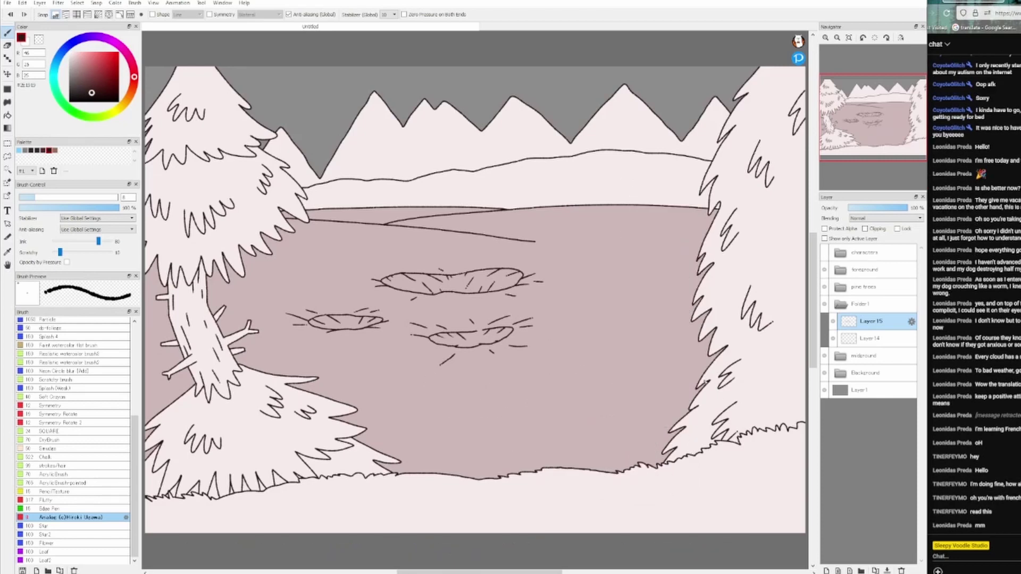
drag(480, 407, 670, 436)
key(ctrl+z)
mouse_move(444, 413)
mouse_down()
mouse_move(670, 450)
mouse_move(697, 393)
mouse_up()
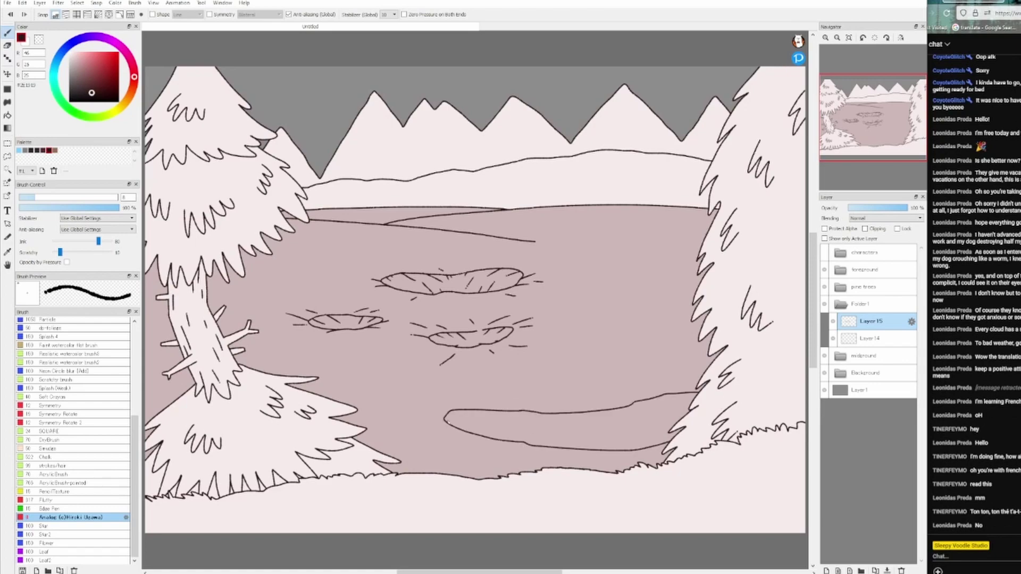
drag(626, 420, 617, 440)
drag(546, 440, 537, 446)
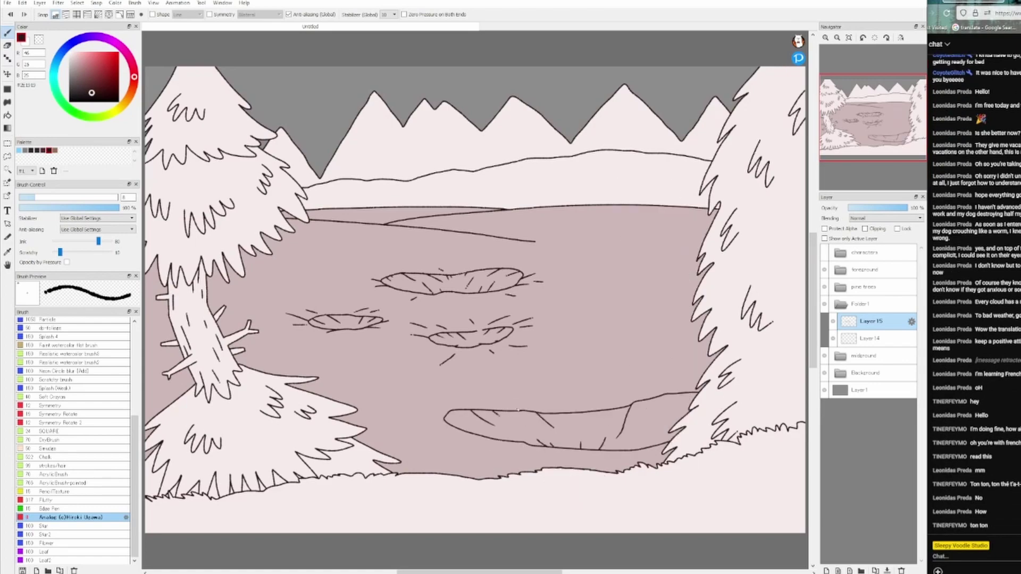
Step: Add more inner hatching and radiating cracks around the large near hole, and show the characters again
scroll(684, 325, up, 3)
scroll(684, 325, down, 3)
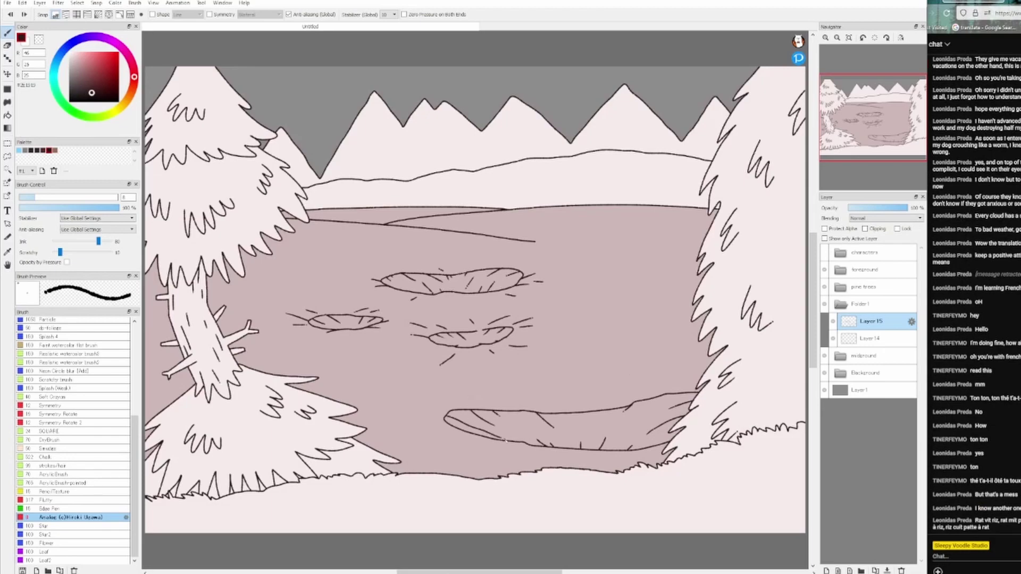
scroll(530, 428, up, 3)
scroll(530, 428, down, 3)
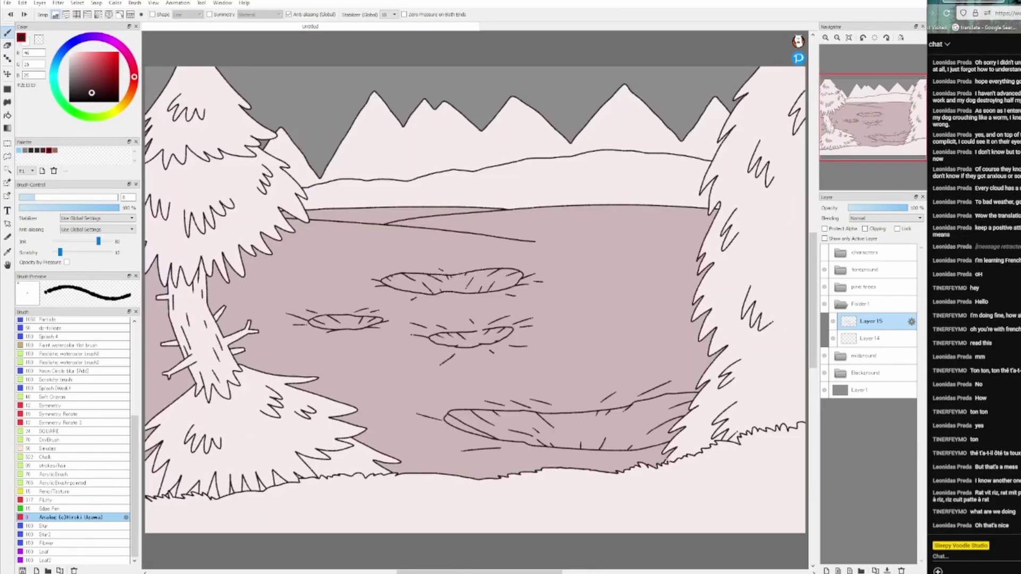
drag(566, 454, 550, 456)
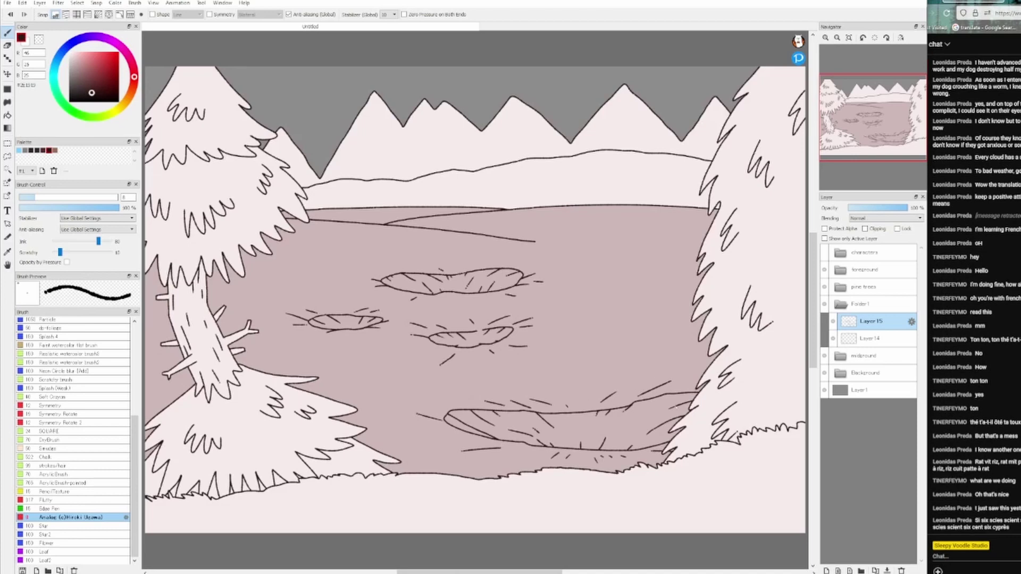
click(824, 252)
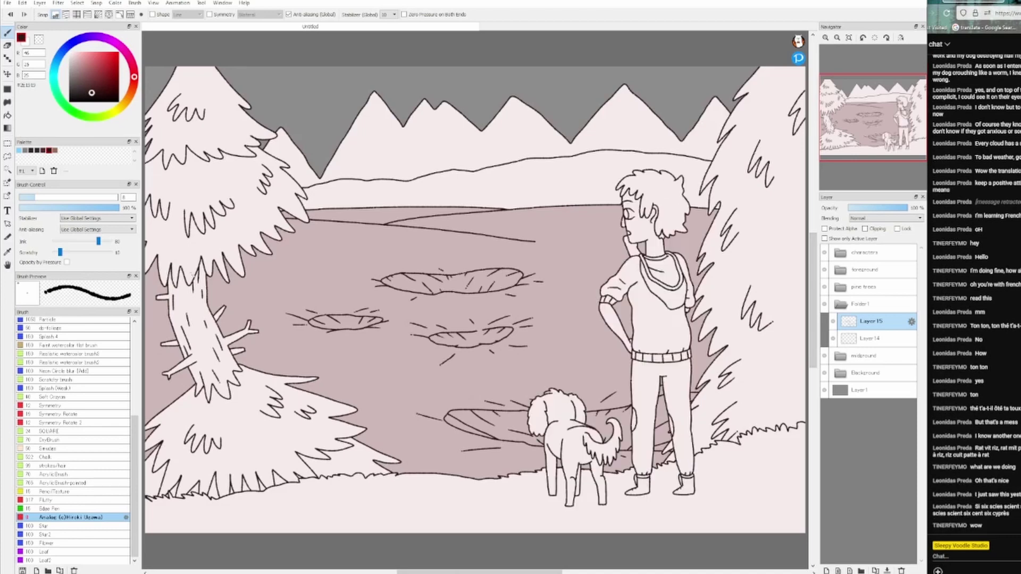
Step: Hide the pine trees, close the right end of the near hole, and draw a detailed hole in the field's far left
click(824, 286)
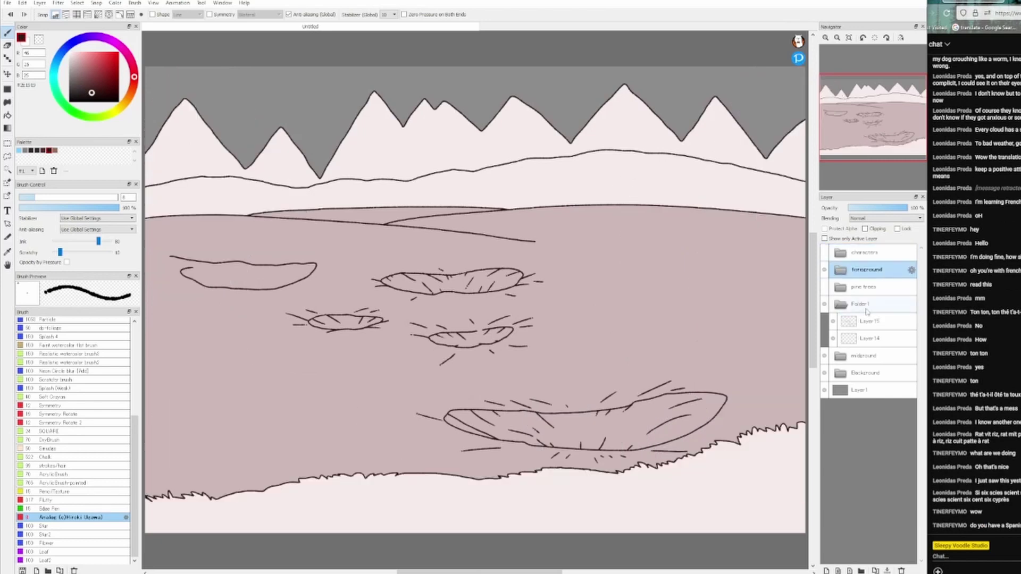
drag(210, 264, 233, 281)
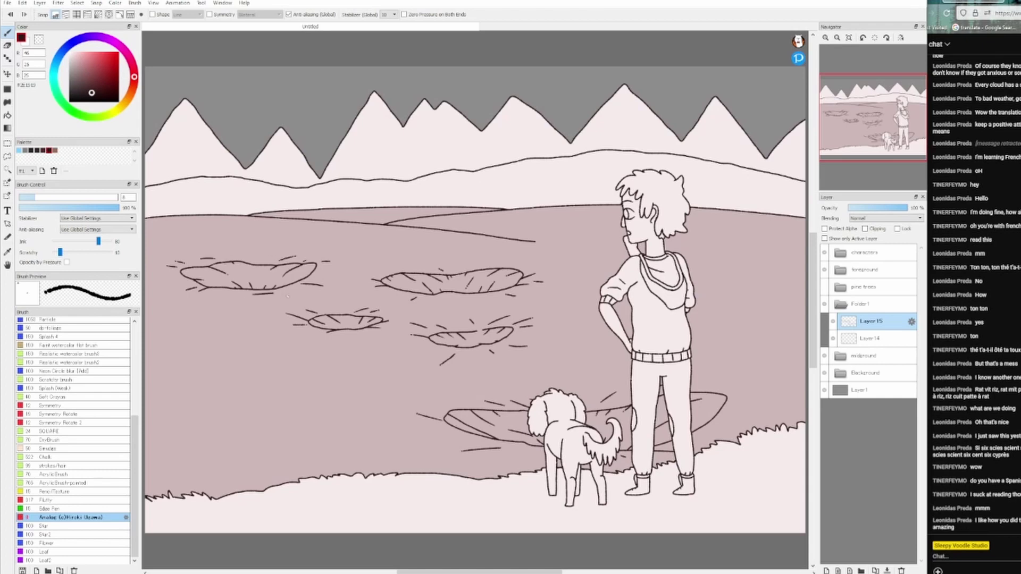
click(824, 287)
click(825, 287)
Step: Draw a thin distant hole near the horizon and another below the small left one, shifting the distant one left of the character's head
click(824, 253)
drag(581, 227, 620, 232)
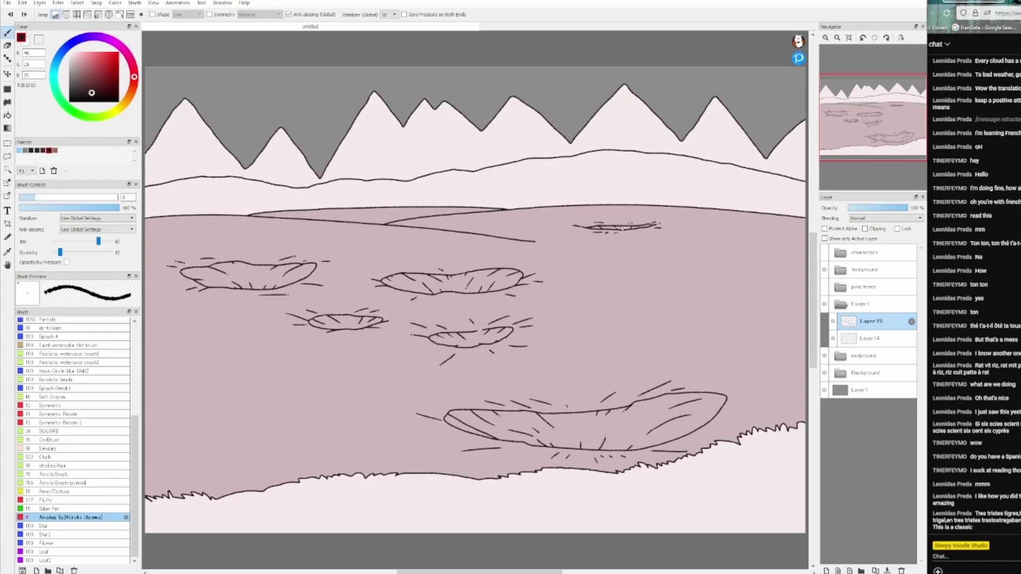
click(824, 253)
click(824, 286)
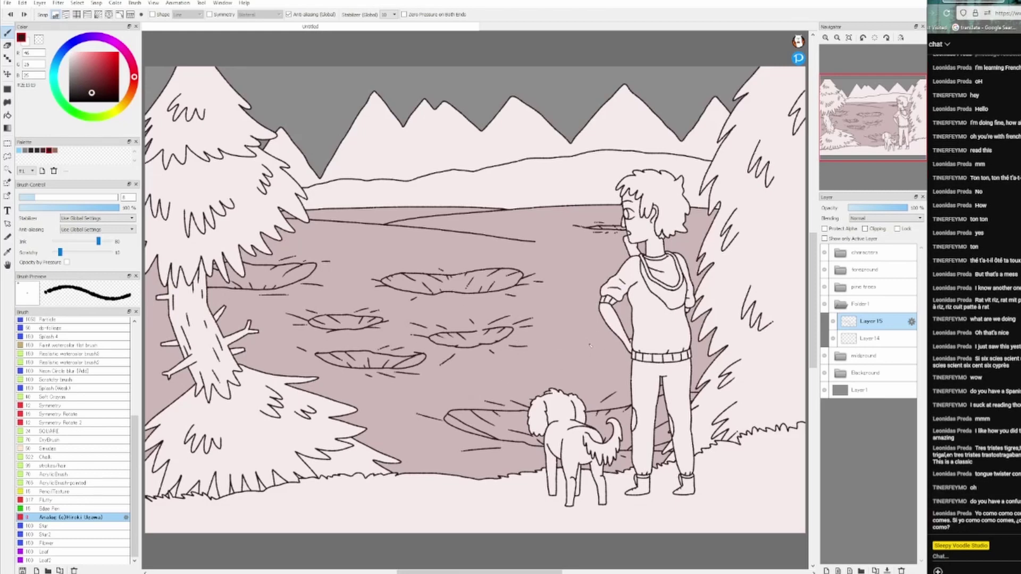
key(ctrl+t)
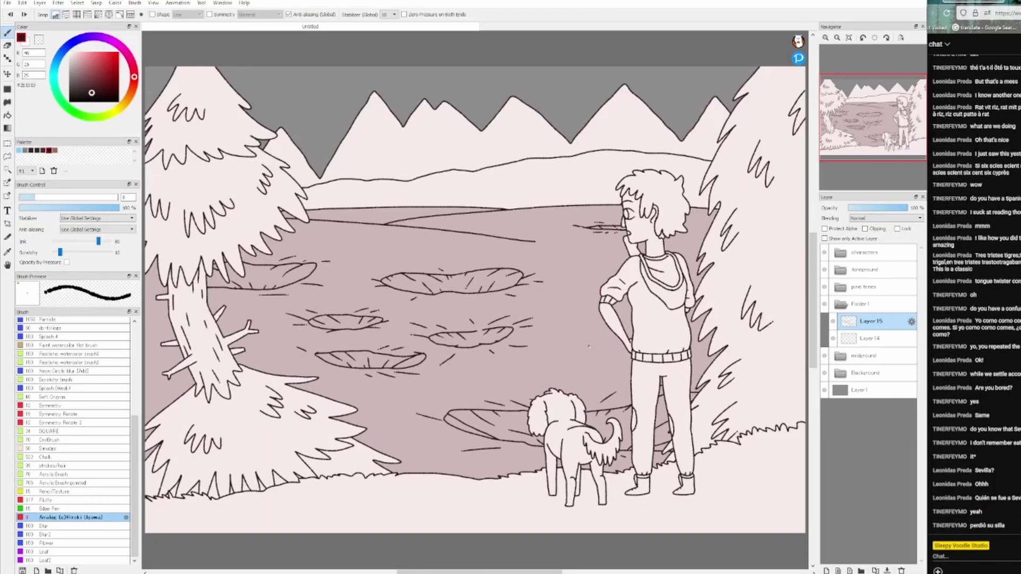
key(Return)
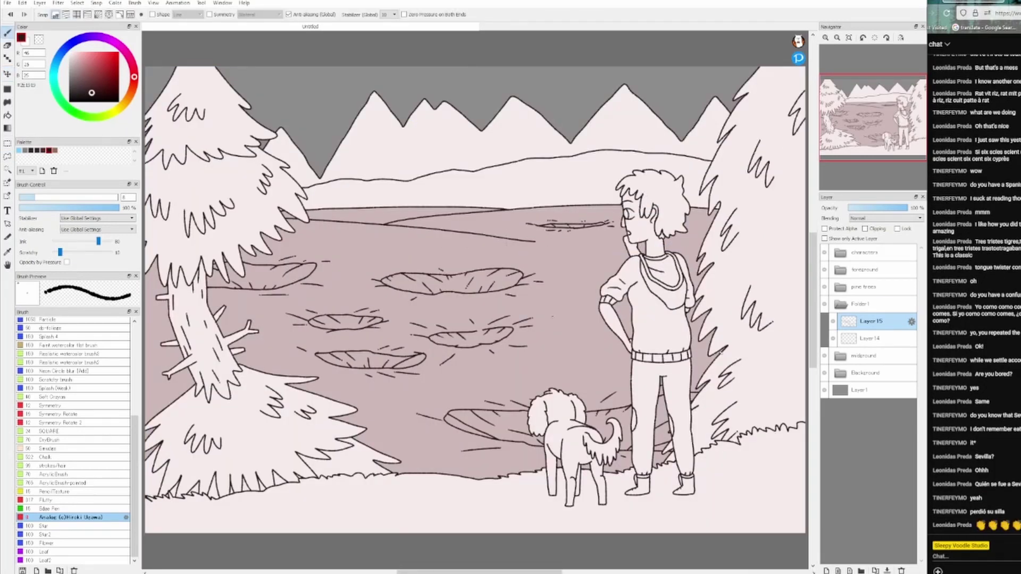
Step: Hide the characters and draw a long narrow hole with cracks behind the standing figure, reaching the right-hand pine
click(825, 253)
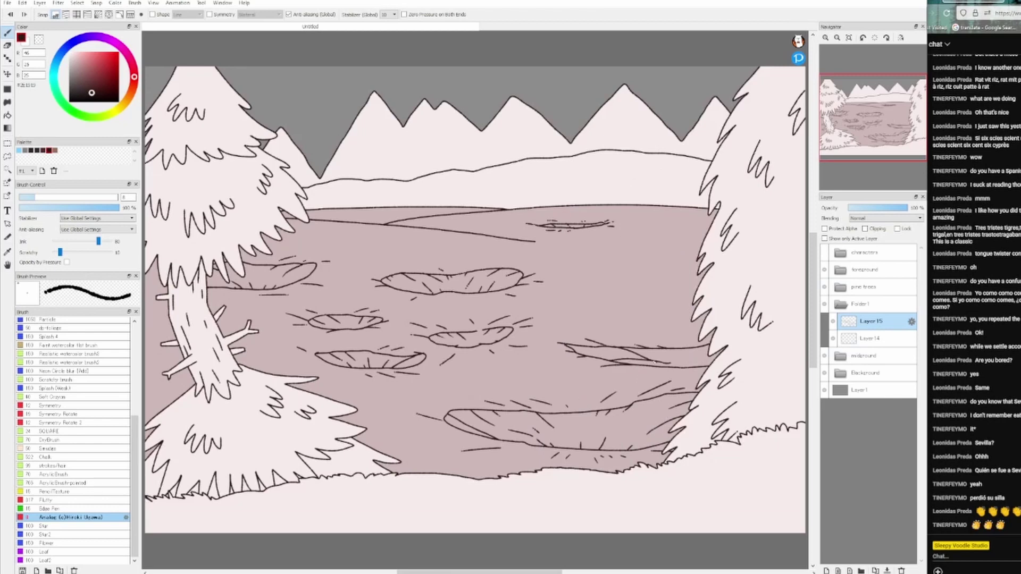
drag(686, 362, 705, 346)
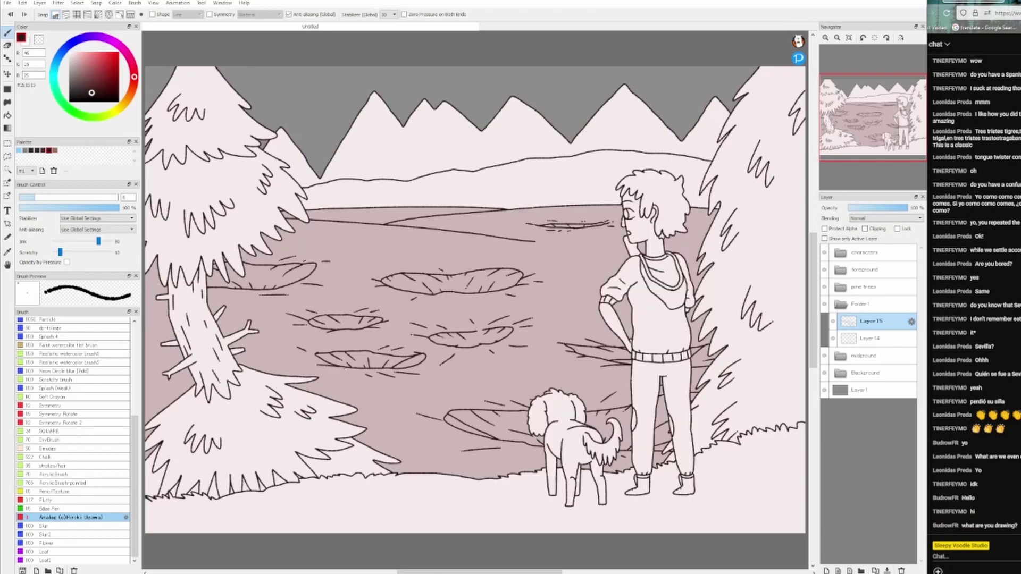
Step: Fill all the holes with dark brown on the layer beneath their line art, hiding the characters and pine trees meanwhile
click(824, 253)
click(824, 287)
scroll(504, 323, up, 3)
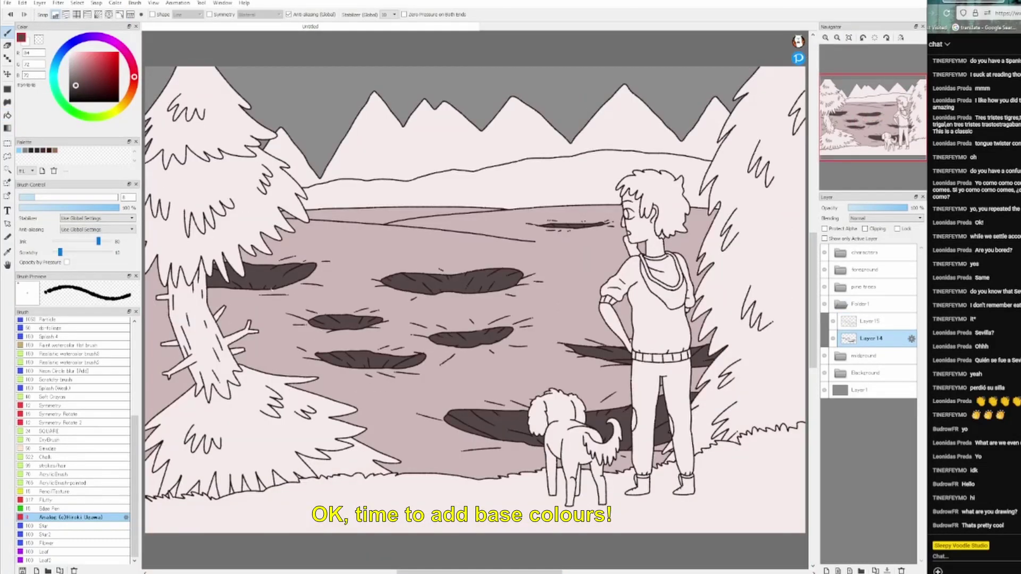
Step: Fill the sky light cyan, and the mountains and distant hills in progressively darker blue-greens beneath their line art
key(g)
click(258, 84)
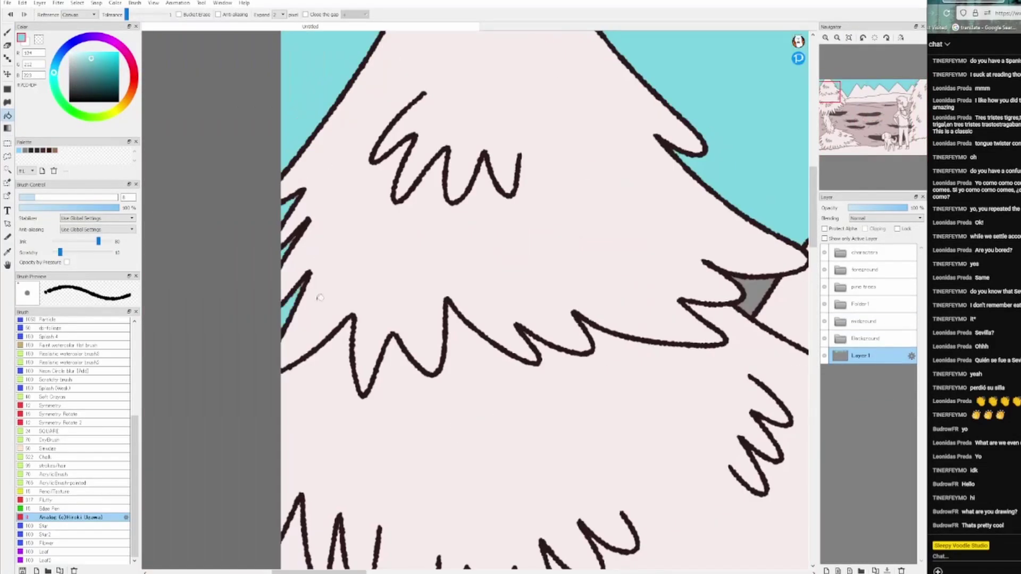
click(510, 139)
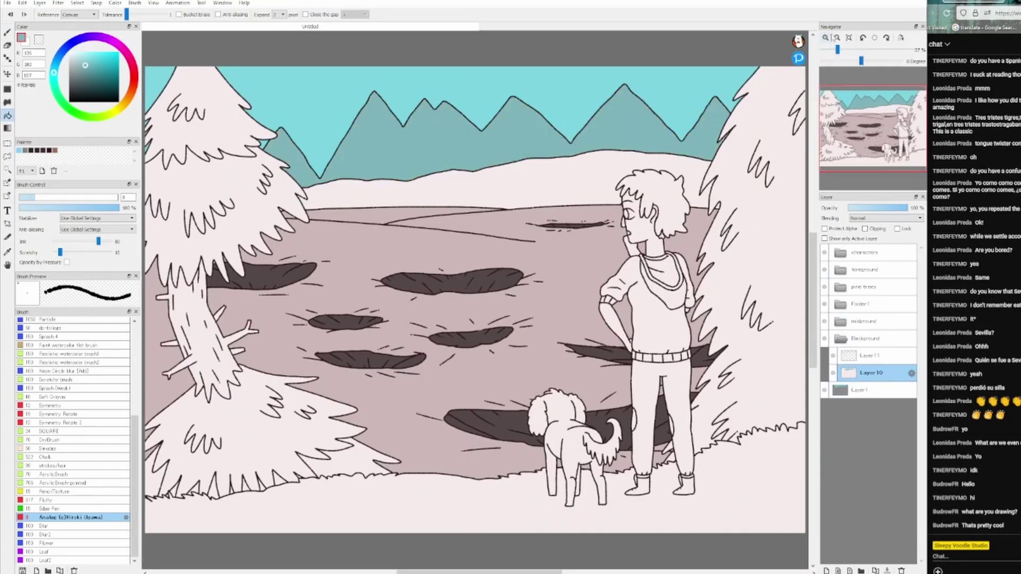
click(479, 176)
Step: Hide the pine trees and characters, and fill the field mid green and the foreground ground light green
scroll(426, 171, down, 2)
click(824, 288)
click(824, 252)
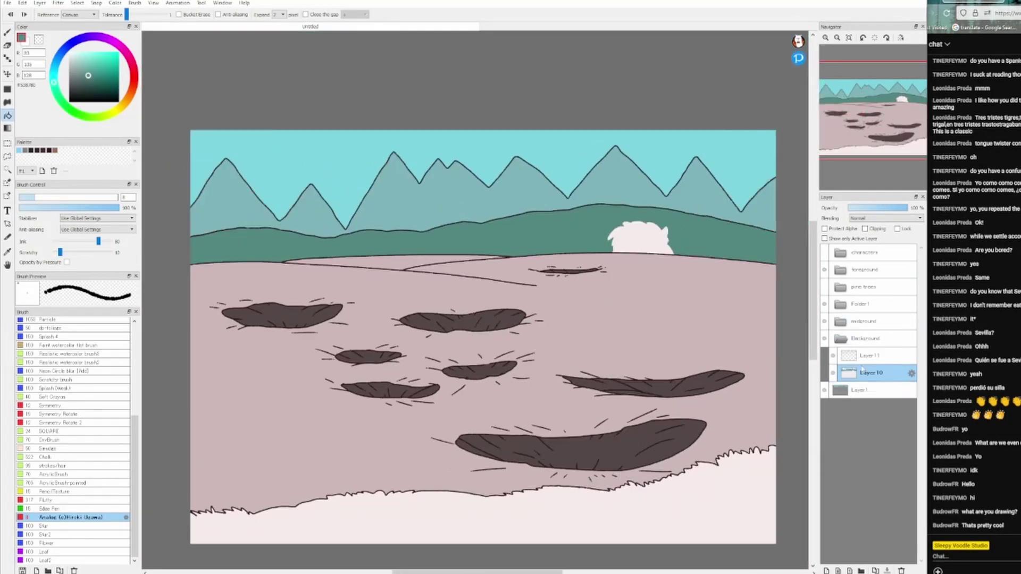
click(552, 308)
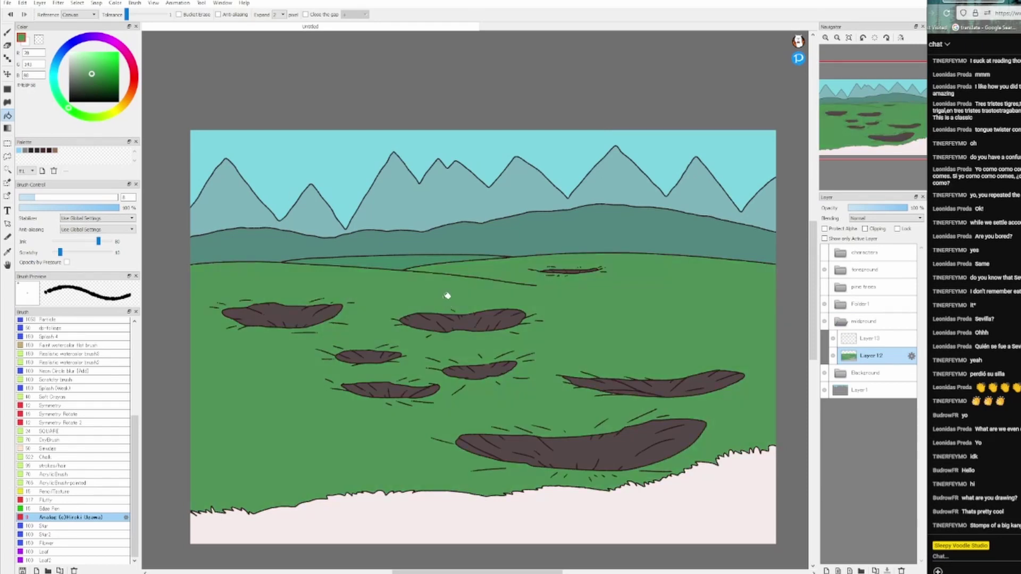
scroll(431, 259, down, 2)
click(478, 479)
Step: Show the pine trees with the characters hidden, and colour the left pine's foliage dark green, including gaps too small for the fill
click(824, 287)
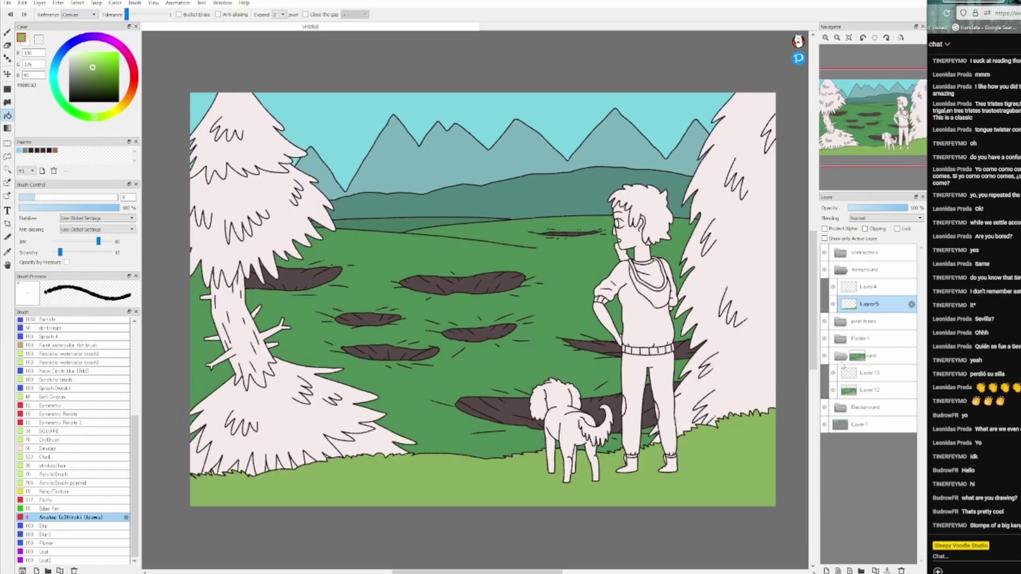
click(824, 270)
click(91, 80)
click(239, 175)
scroll(319, 266, up, 3)
click(50, 347)
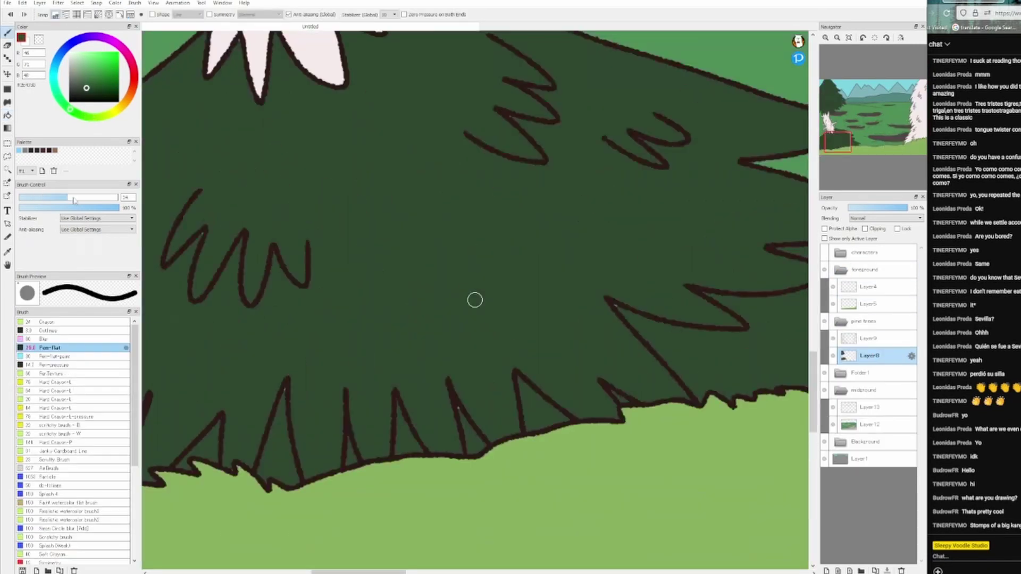
drag(69, 197, 75, 197)
scroll(505, 309, down, 3)
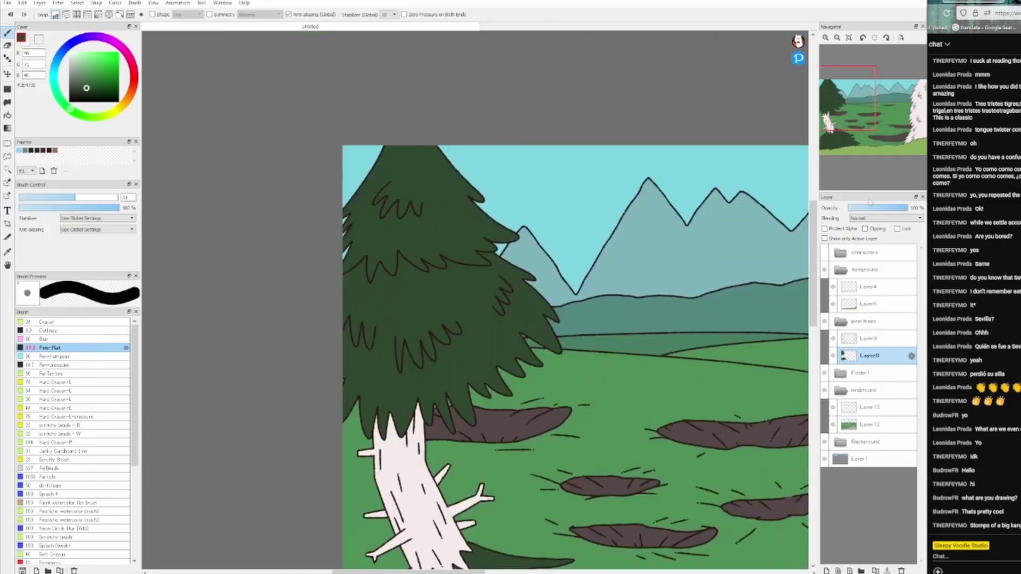
scroll(478, 320, down, 2)
Step: Fill the left pine's trunk and branches dark brown and the right-hand pine dark green
click(8, 114)
click(132, 92)
click(74, 87)
click(202, 330)
click(219, 314)
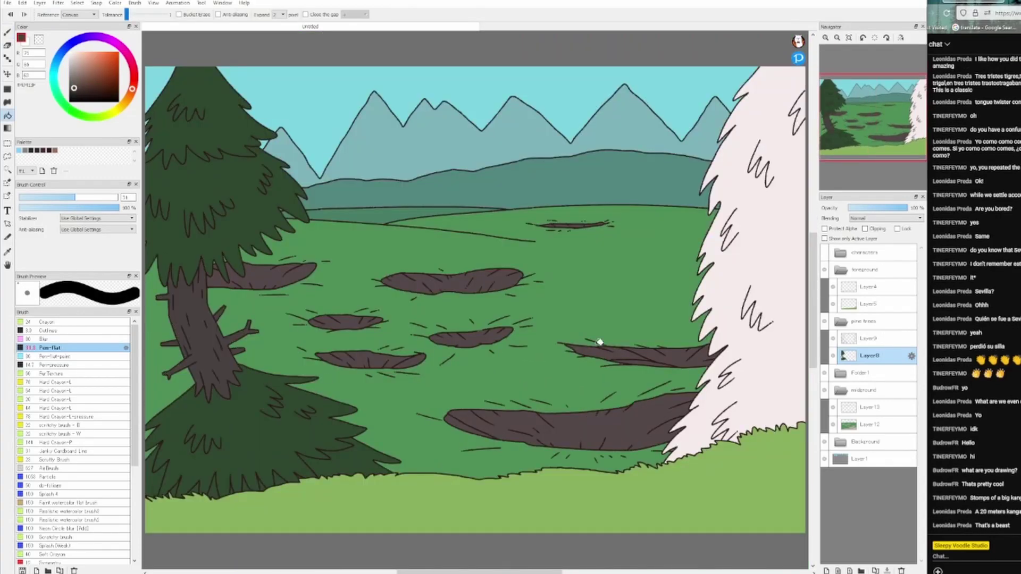
click(771, 289)
Step: Show the characters again and refill the foreground ground with dark olive green
key(b)
click(833, 304)
click(869, 304)
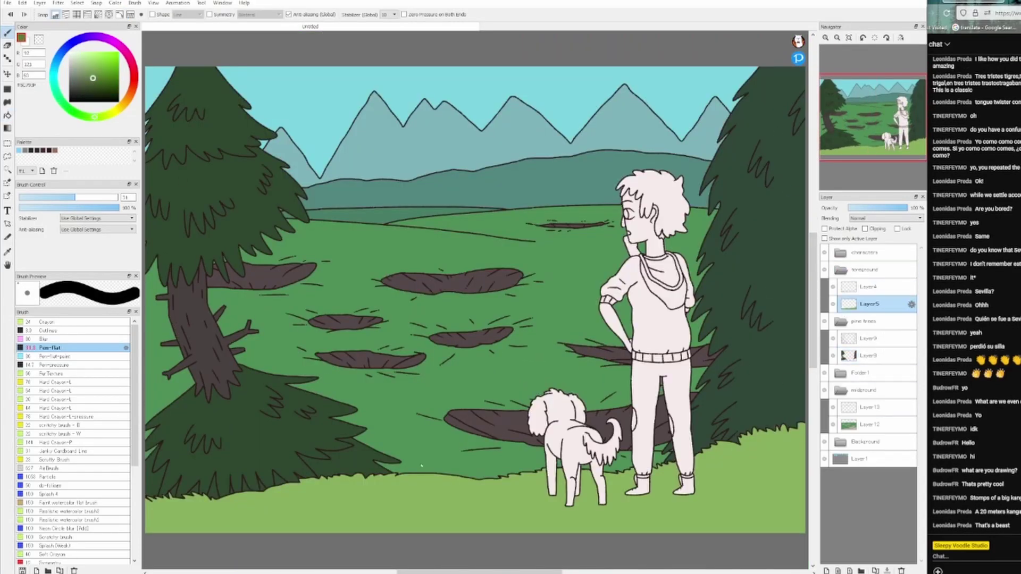
click(7, 115)
click(478, 505)
Step: Fill the standing figure's hair dark brown and the face and arms with a peach skin tone on the figure's colour layer
click(877, 304)
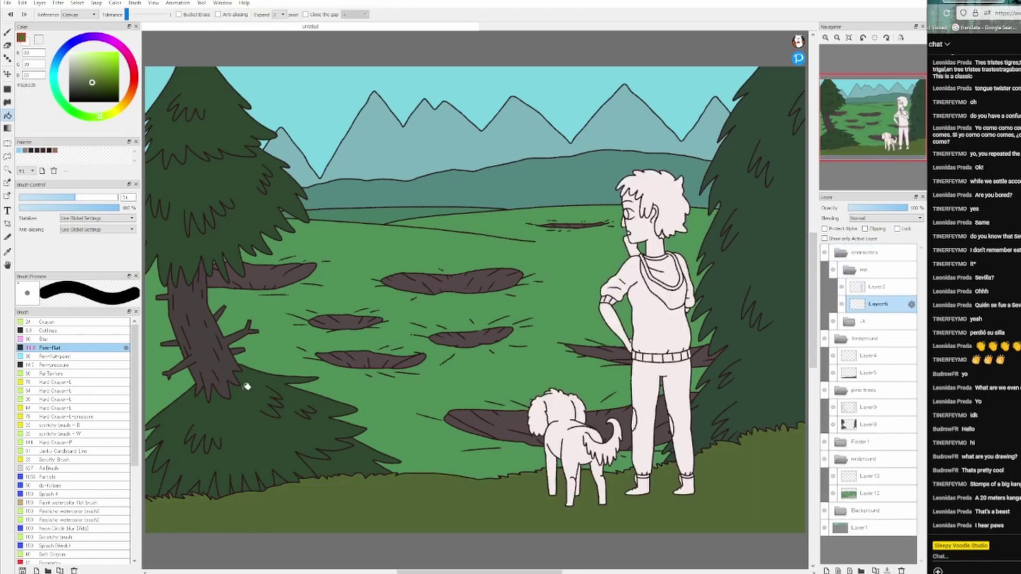
click(130, 93)
click(89, 87)
click(681, 198)
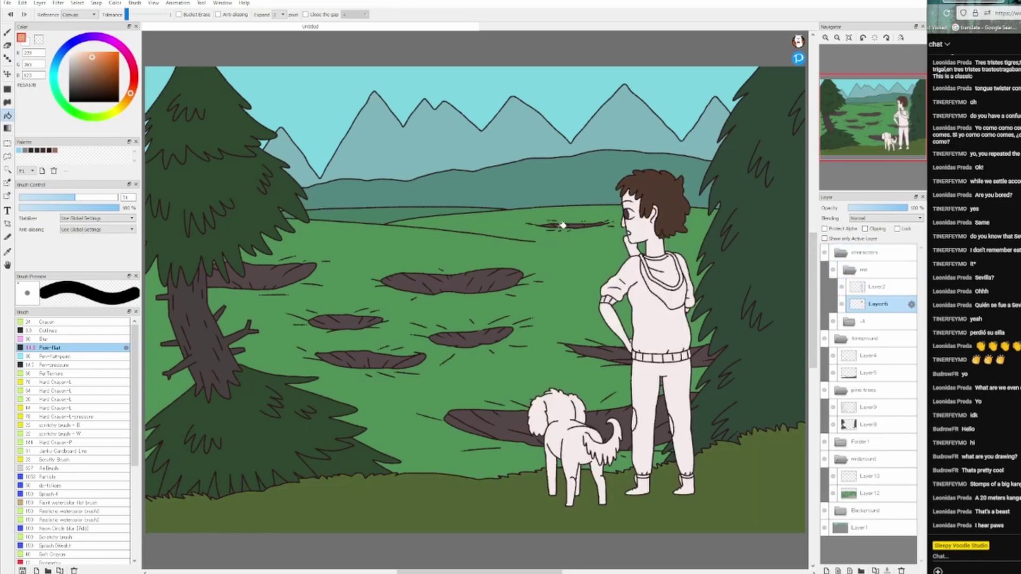
click(643, 229)
click(616, 324)
scroll(612, 266, up, 5)
scroll(553, 318, down, 2)
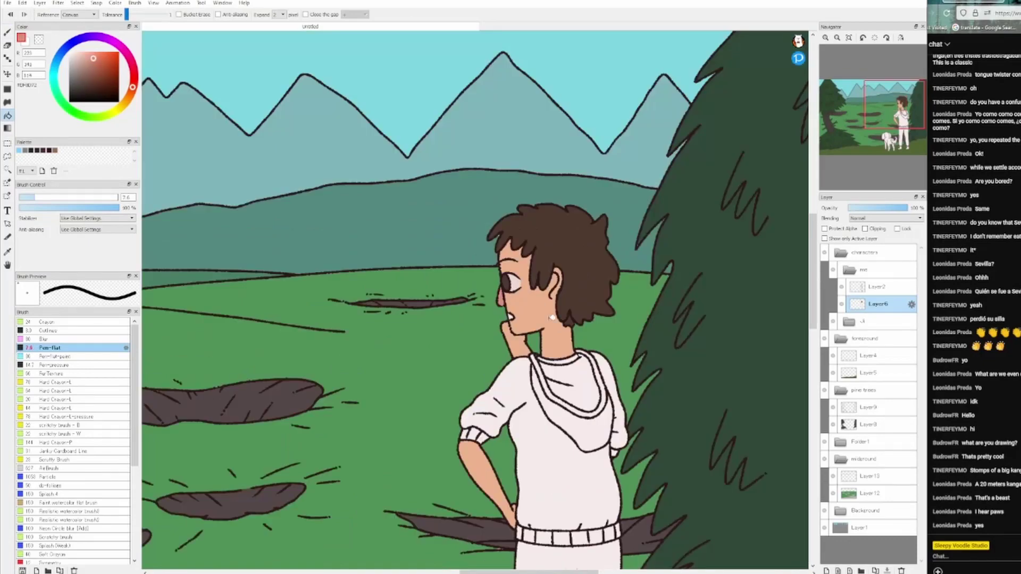
Step: Fill the body, hood and sleeves of the figure's hoodie with dark green
scroll(553, 317, down, 3)
click(84, 87)
click(506, 346)
scroll(539, 284, up, 3)
click(539, 285)
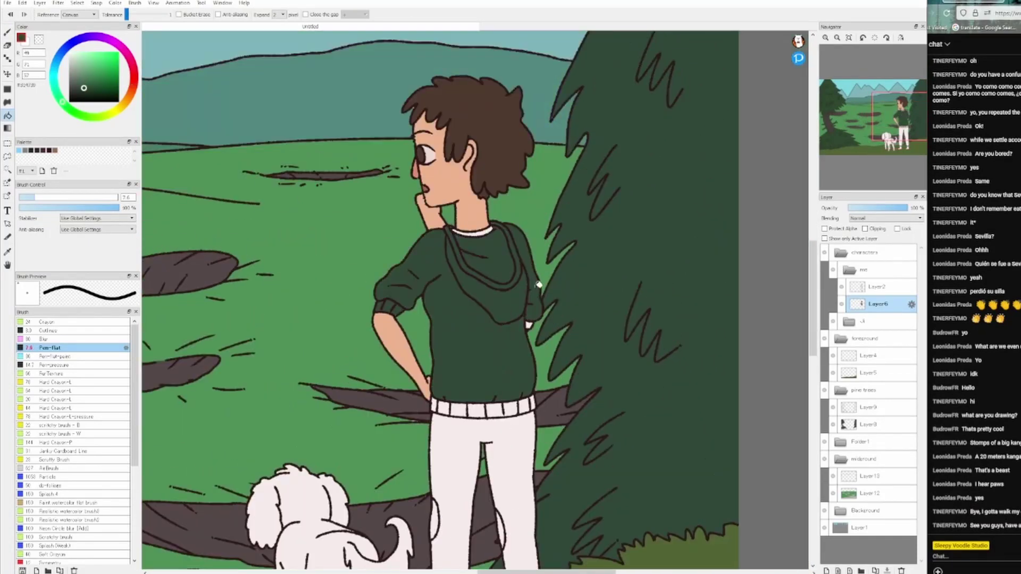
Step: Fill the hoodie's collar and ribbed waistband with the same dark green
scroll(538, 285, up, 3)
click(428, 232)
scroll(479, 319, down, 3)
click(595, 409)
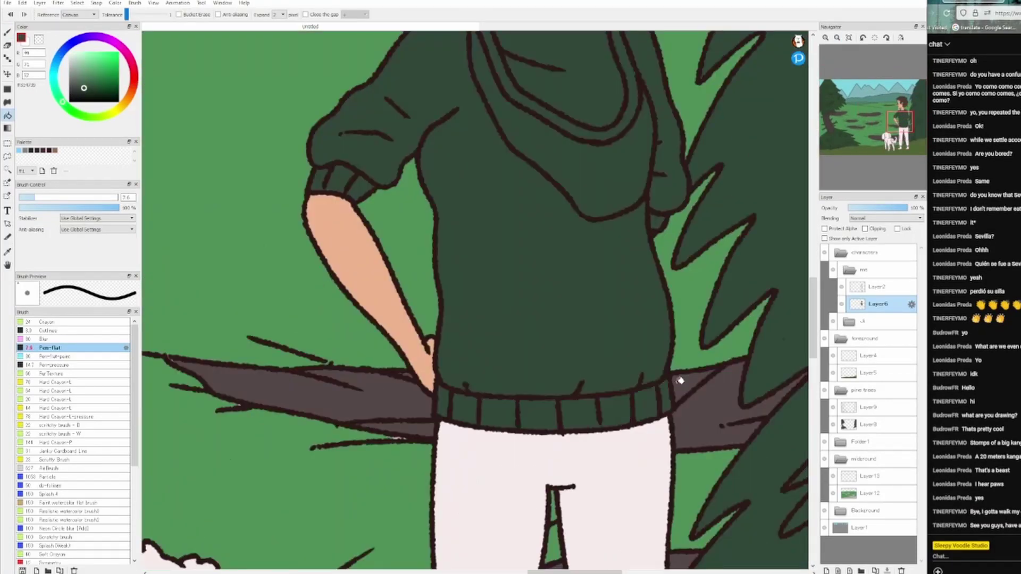
Step: Fill the whole dog with dark grey on its own colour layer
scroll(680, 381, down, 5)
scroll(611, 266, up, 6)
click(842, 304)
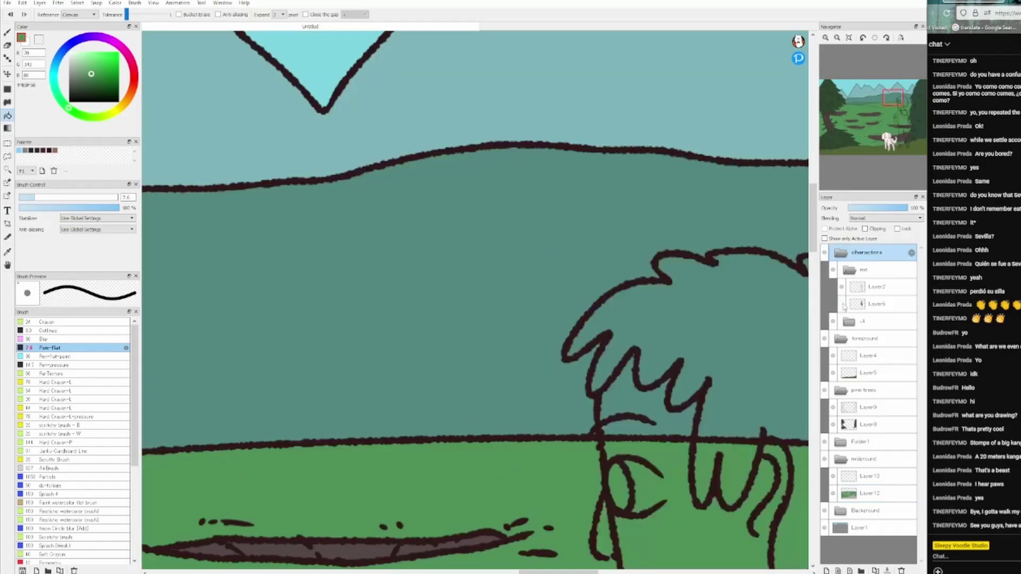
click(841, 304)
scroll(532, 319, down, 5)
click(833, 321)
scroll(495, 392, up, 6)
click(878, 355)
click(7, 33)
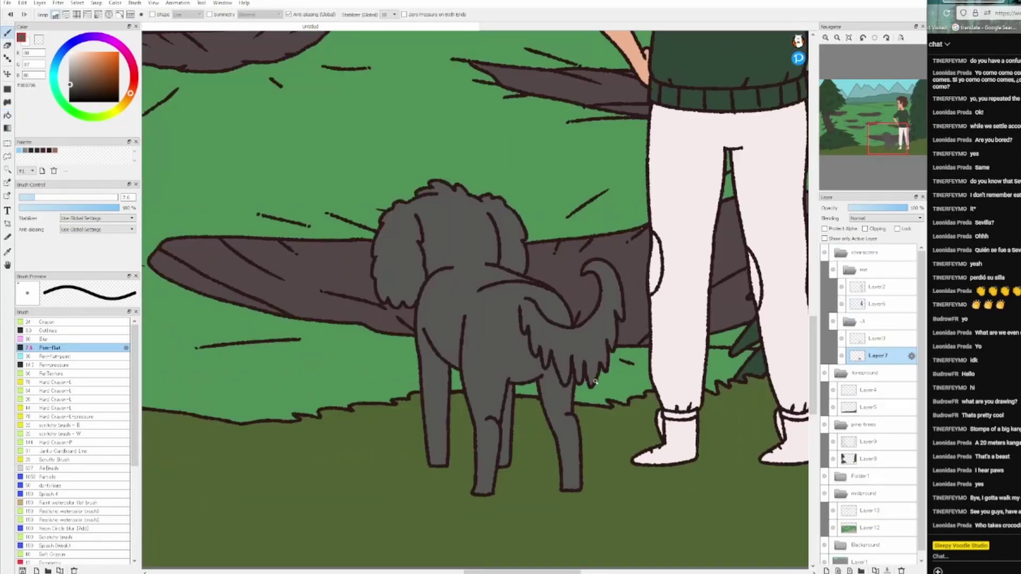
Step: Paint the lower part of the dog's legs in a slightly lighter grey
scroll(595, 382, up, 2)
scroll(628, 399, down, 5)
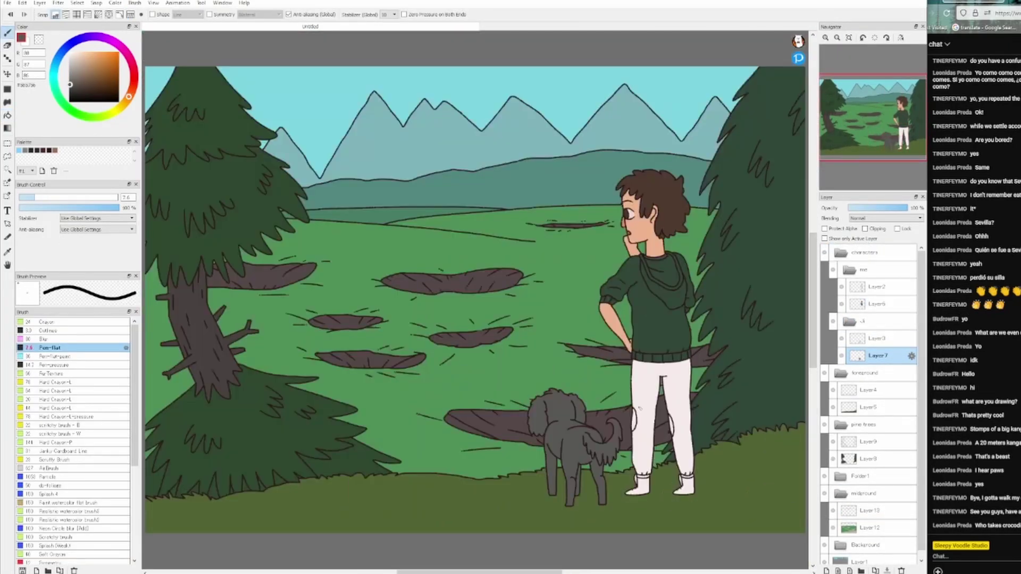
scroll(654, 495, up, 2)
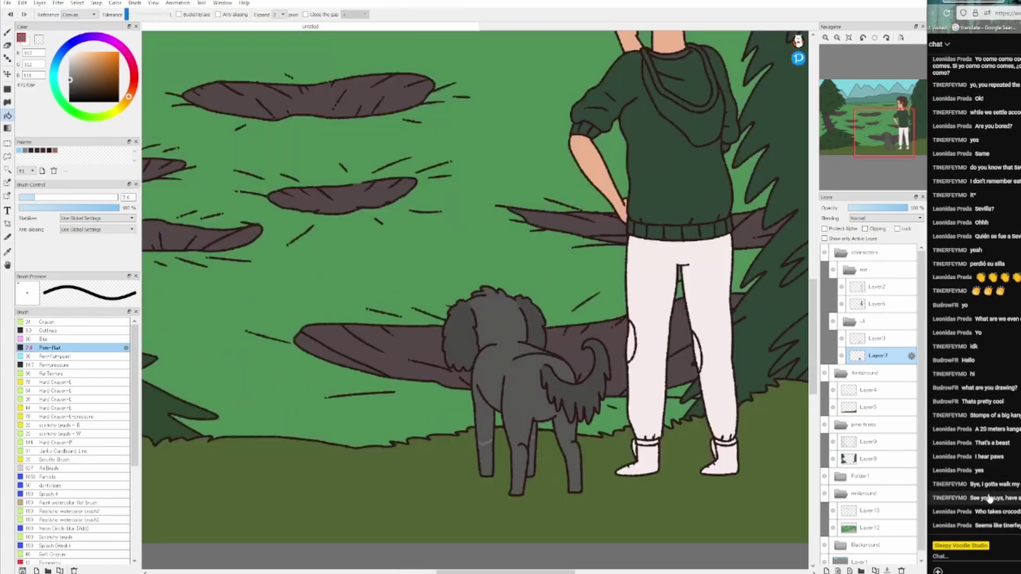
drag(481, 443, 487, 474)
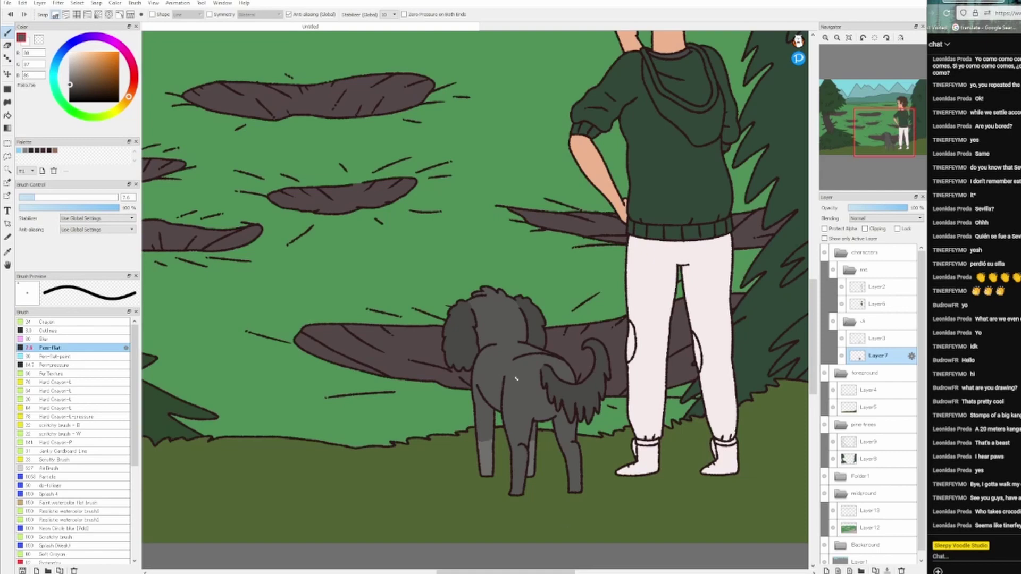
Step: Fill the figure's trousers dark grey and the knee patches dark blue
scroll(560, 379, down, 4)
key(g)
click(646, 394)
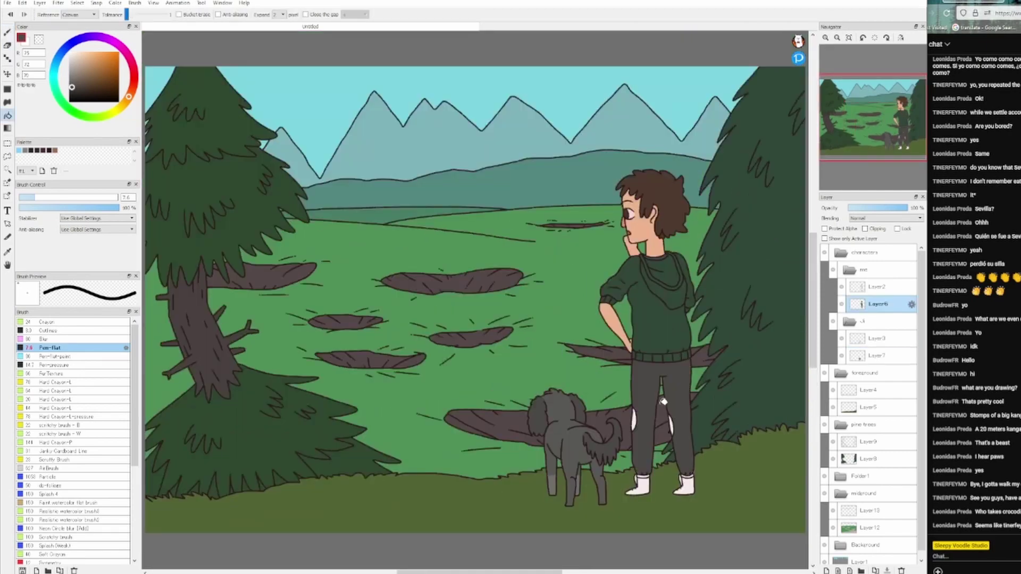
scroll(550, 345, up, 3)
alt+click(550, 345)
key(b)
Step: Shift the pine trees' colour to a cooler blue-green with a Hue Saturation Brightness adjustment
click(872, 407)
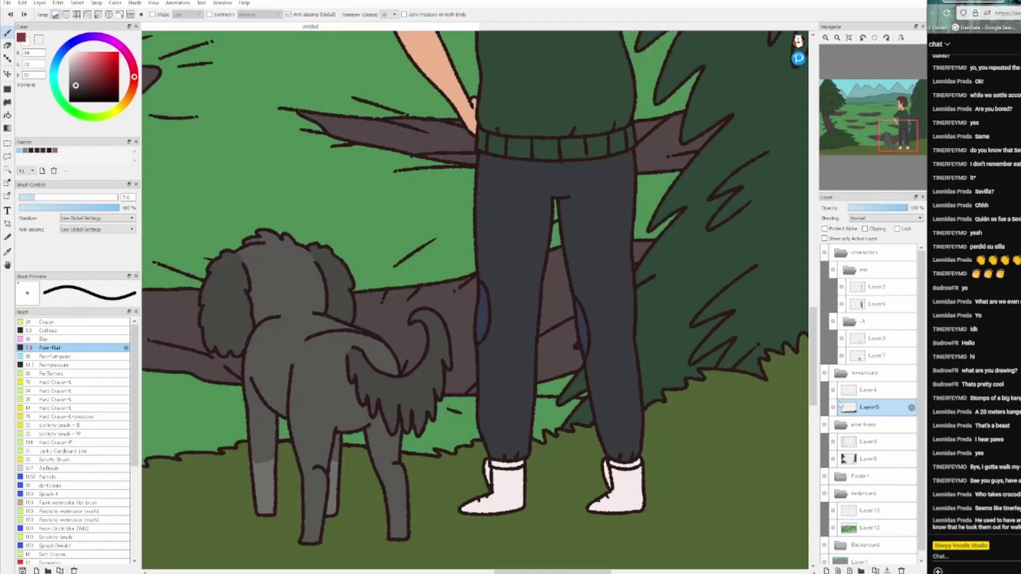
click(872, 510)
key(ctrl+0)
click(868, 459)
key(ctrl+u)
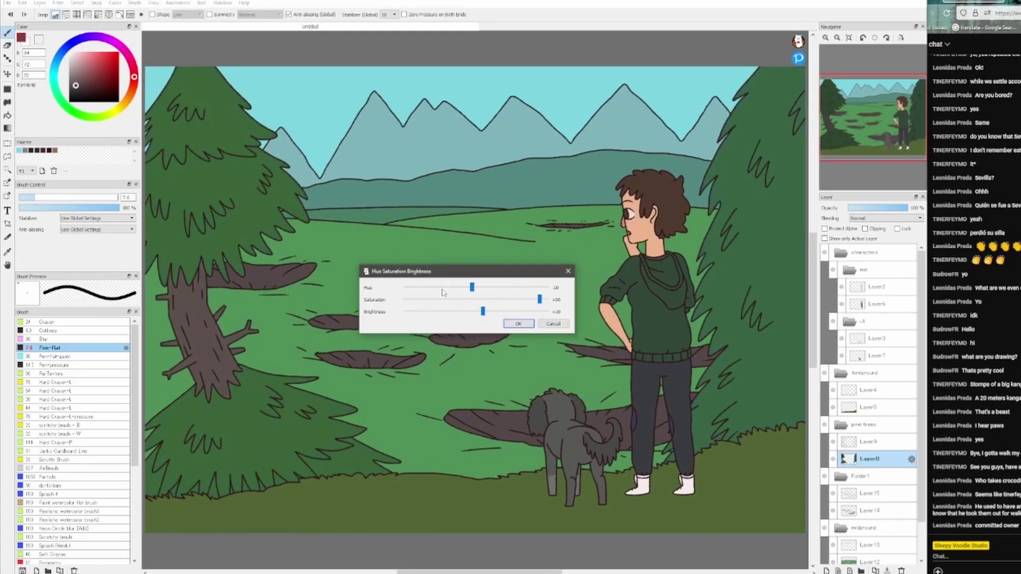
drag(472, 287, 478, 287)
click(519, 323)
Step: Refill the figure's skin with a slightly darker, warmer tone
click(877, 303)
key(g)
scroll(471, 230, up, 4)
alt+click(471, 230)
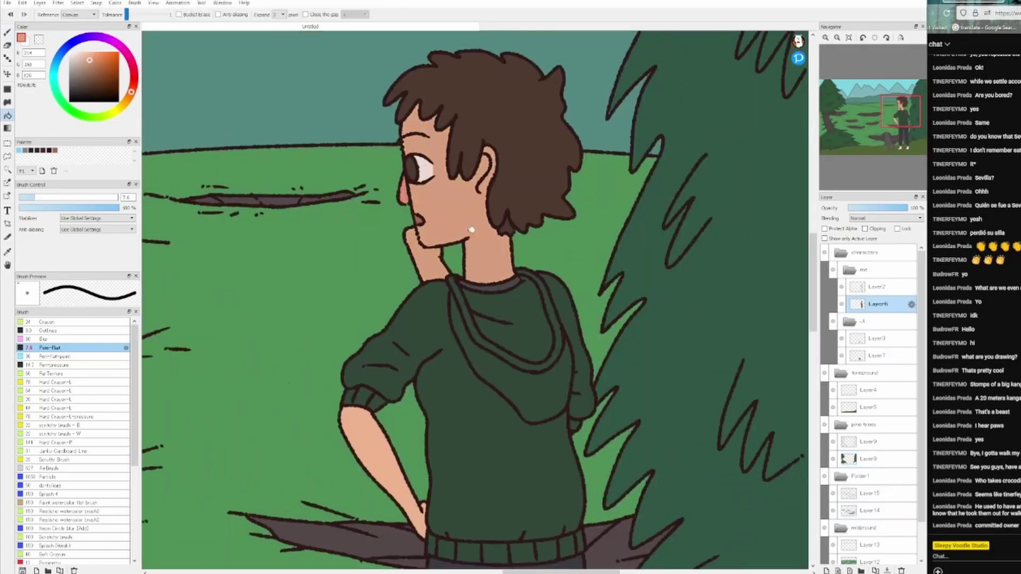
scroll(472, 229, down, 3)
alt+click(451, 198)
Step: Shift the field's colour to a more muted, yellowish green with a Hue Saturation Brightness adjustment
key(ctrl+0)
click(58, 3)
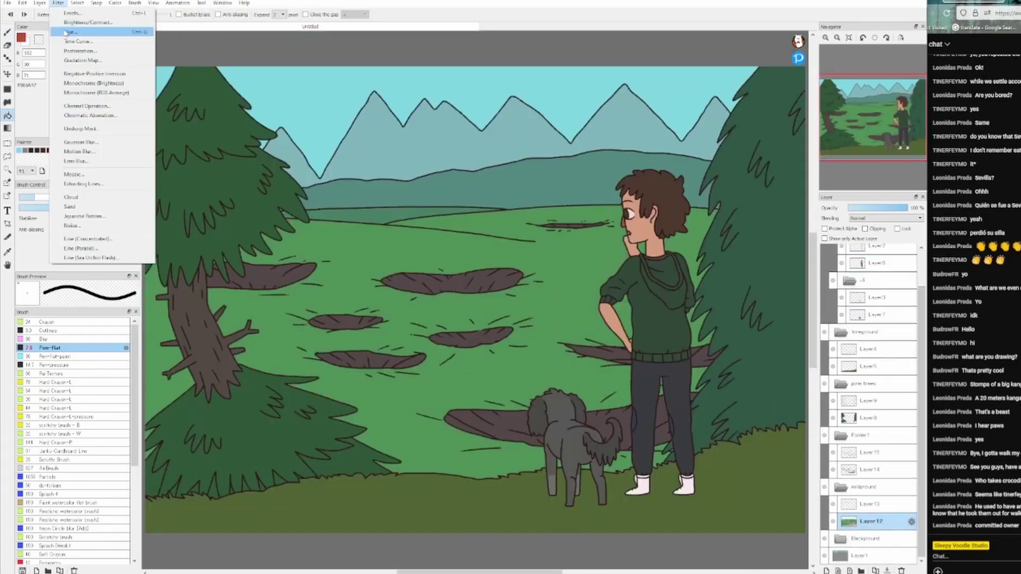
click(66, 32)
drag(639, 117, 635, 117)
click(718, 103)
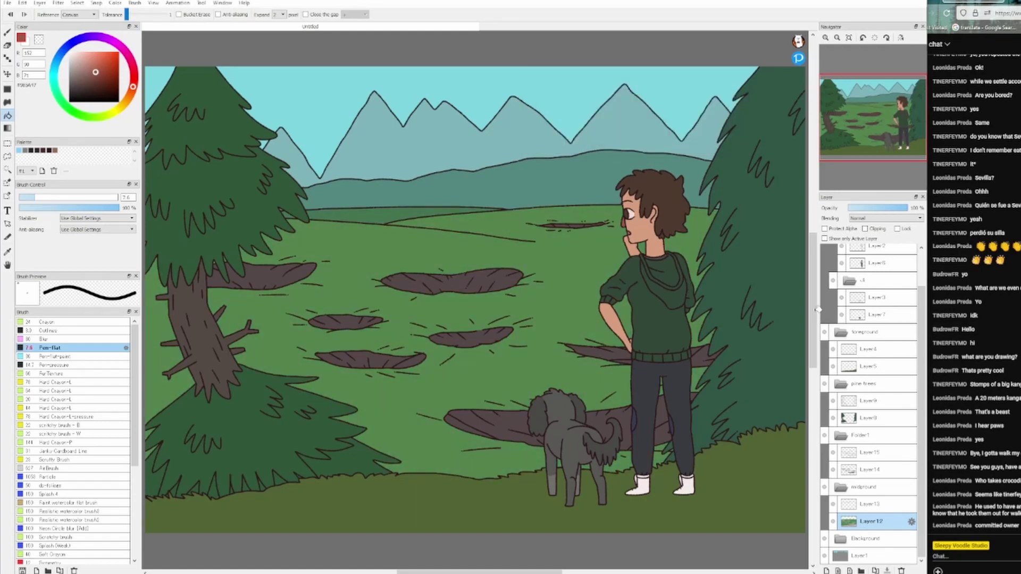
Step: Colour the figure's boots dark red with brown sock cuffs, replacing a first brown fill
scroll(683, 484, up, 5)
click(676, 479)
click(631, 479)
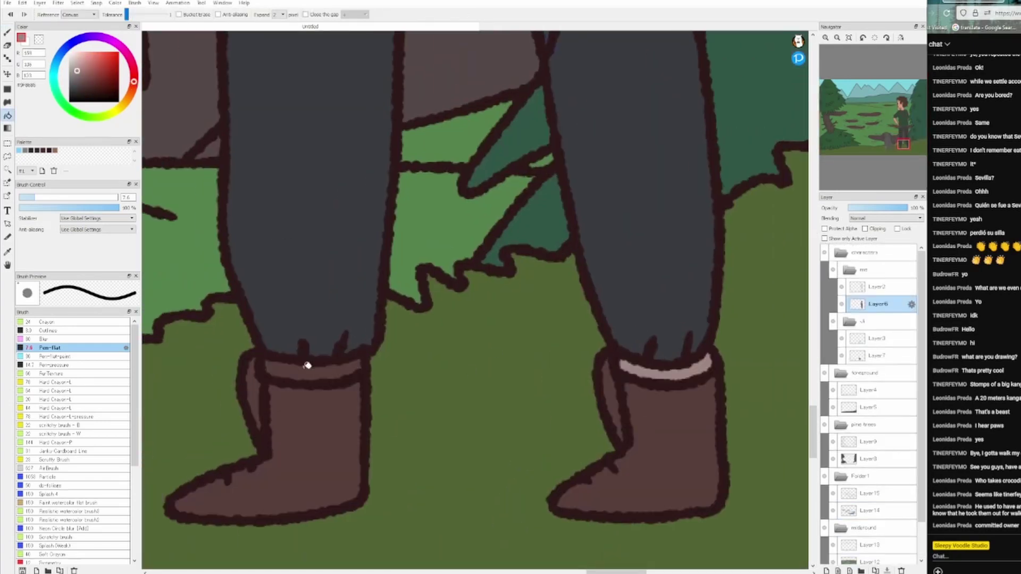
key(ctrl+z)
scroll(688, 497, down, 5)
scroll(670, 388, up, 5)
alt+click(680, 381)
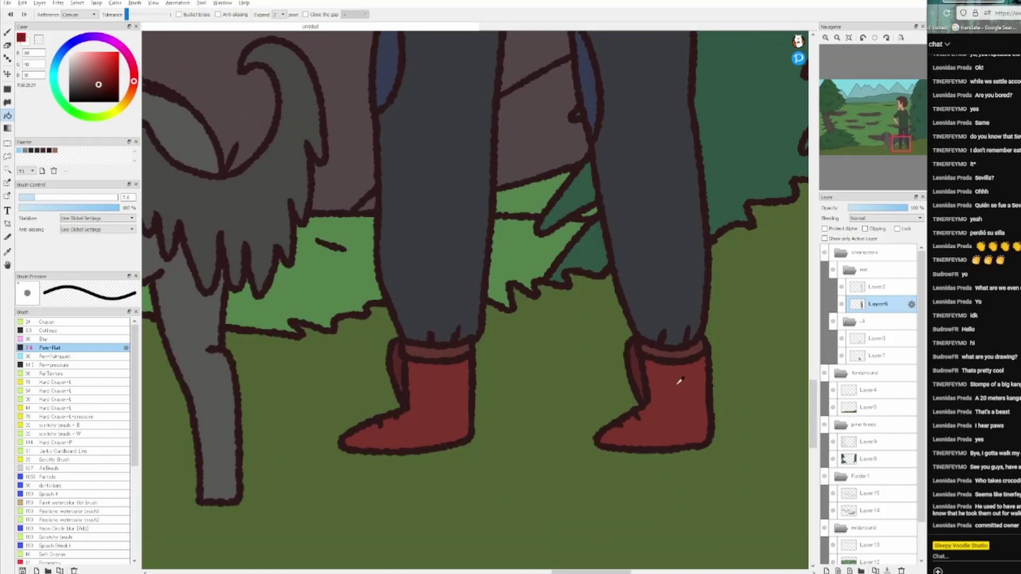
scroll(679, 381, down, 5)
alt+click(687, 301)
alt+click(635, 207)
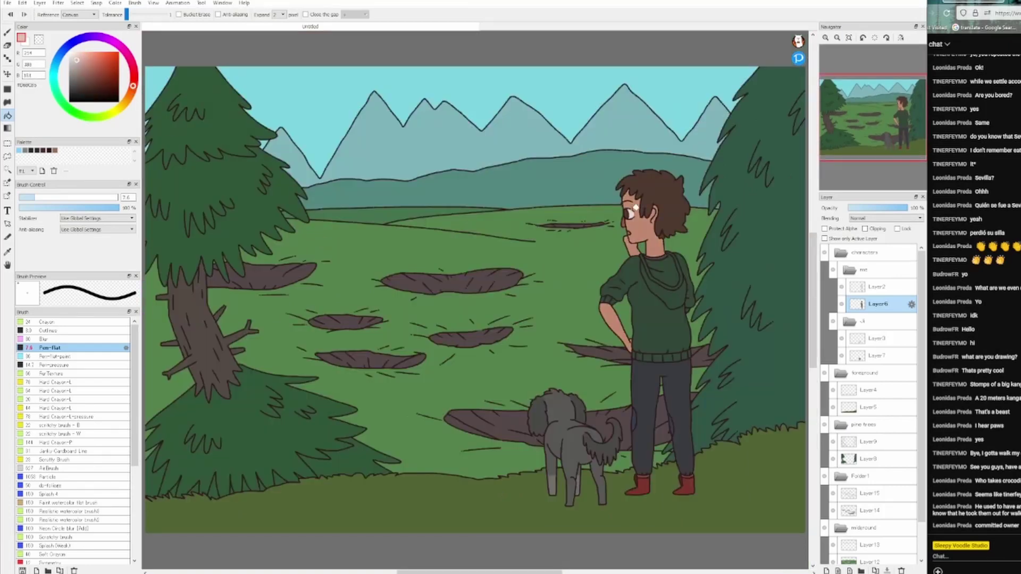
Step: Brighten the field to a fresher green with another Hue Saturation Brightness adjustment
click(875, 561)
key(ctrl+u)
click(685, 141)
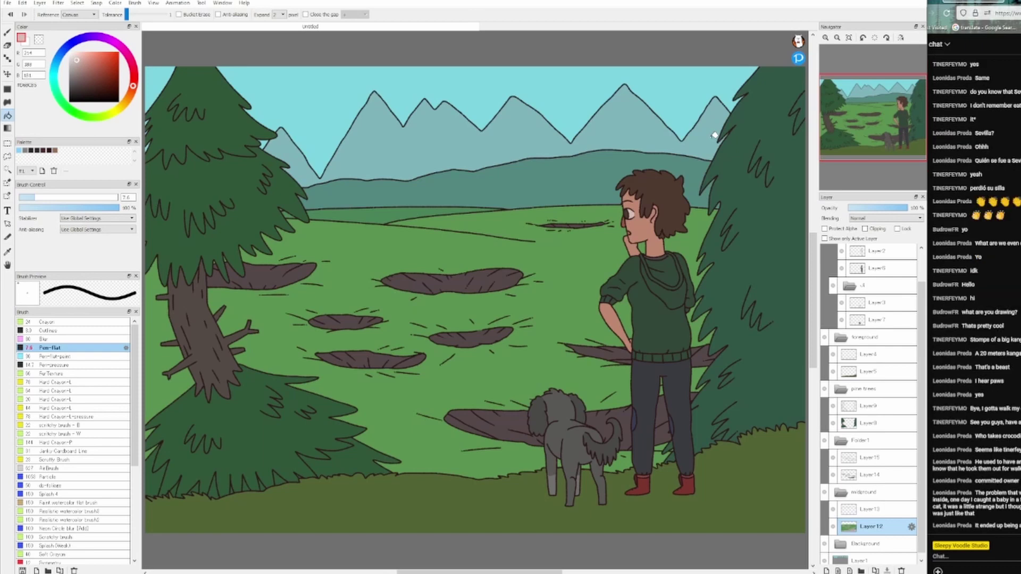
Step: Shift the holes' fill to a warmer brown with a Hue Saturation Brightness adjustment
click(872, 479)
key(ctrl+u)
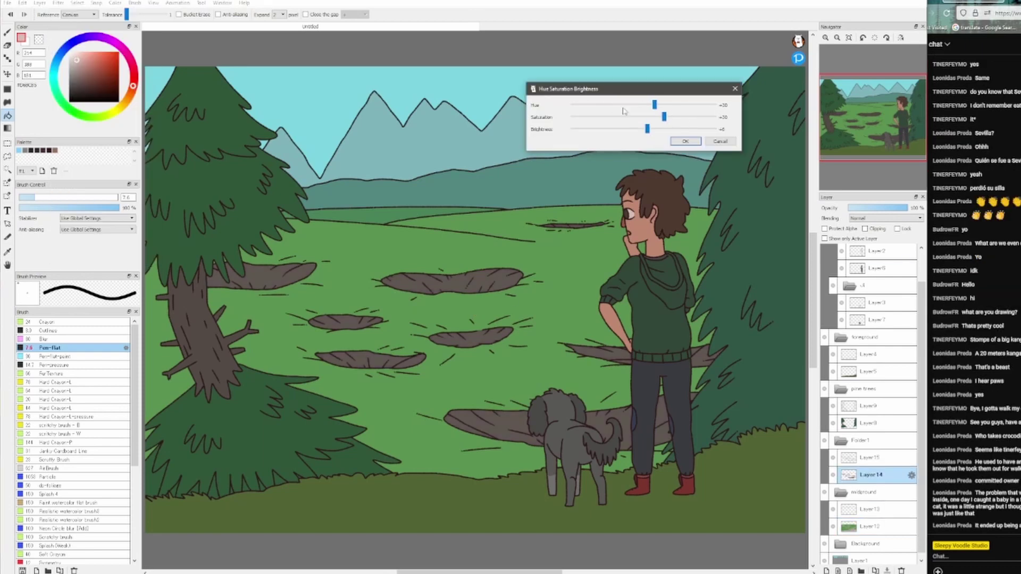
key(Return)
Step: Tint the characters and foreground with a violet-blue fill on a top layer set to Multiply at 30% opacity
key(b)
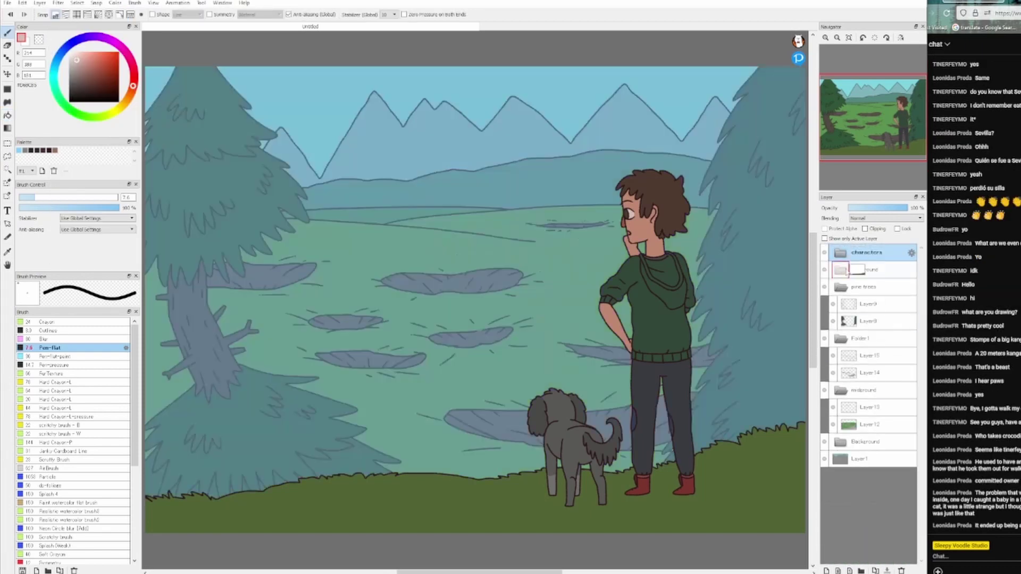
click(97, 39)
key(g)
click(654, 197)
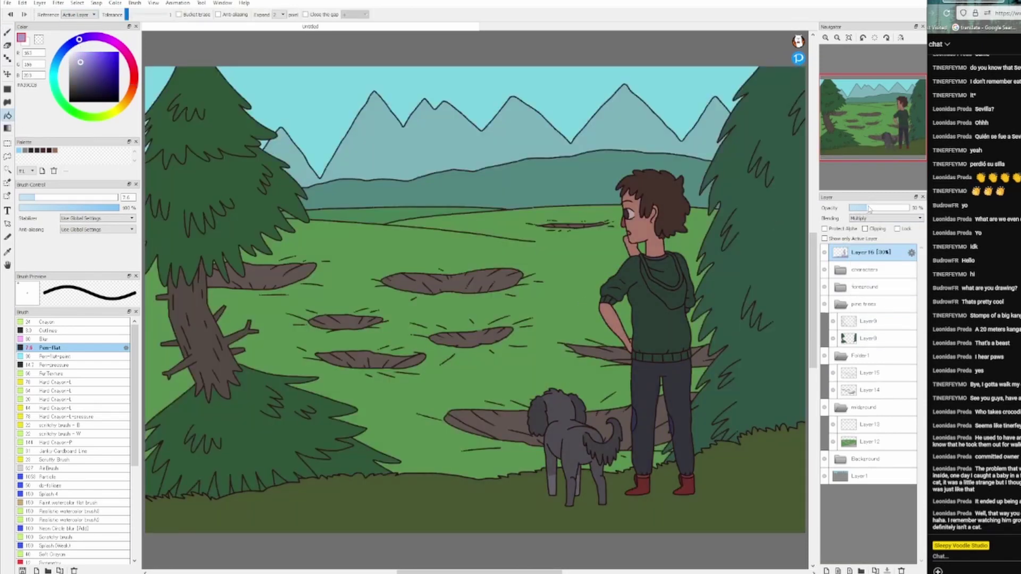
Step: Shade the interior of the small central hole on Layer 14 with darker browns using the Analog brush, after testing Hard Crayon-L
key(b)
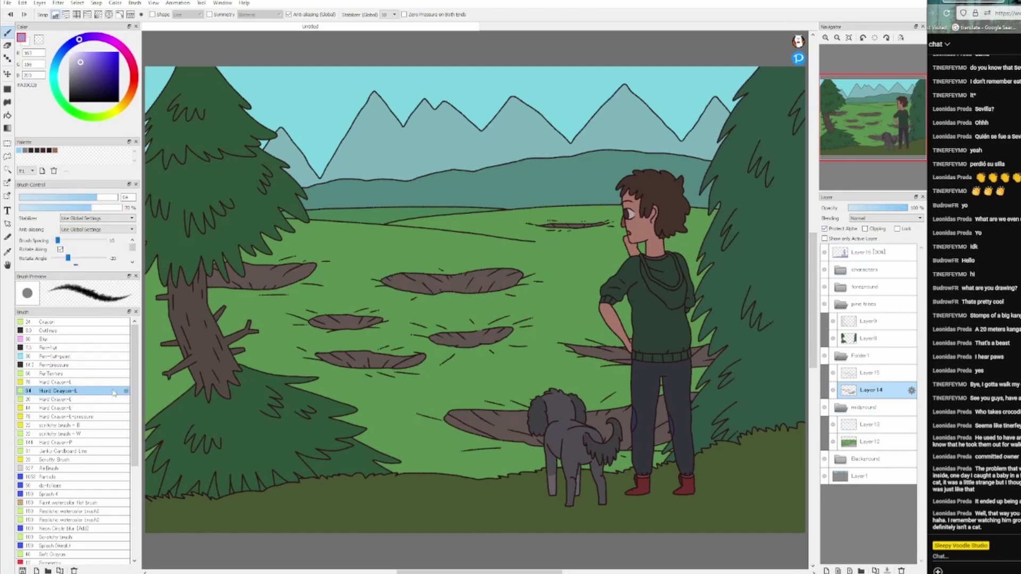
click(59, 430)
drag(460, 333, 510, 333)
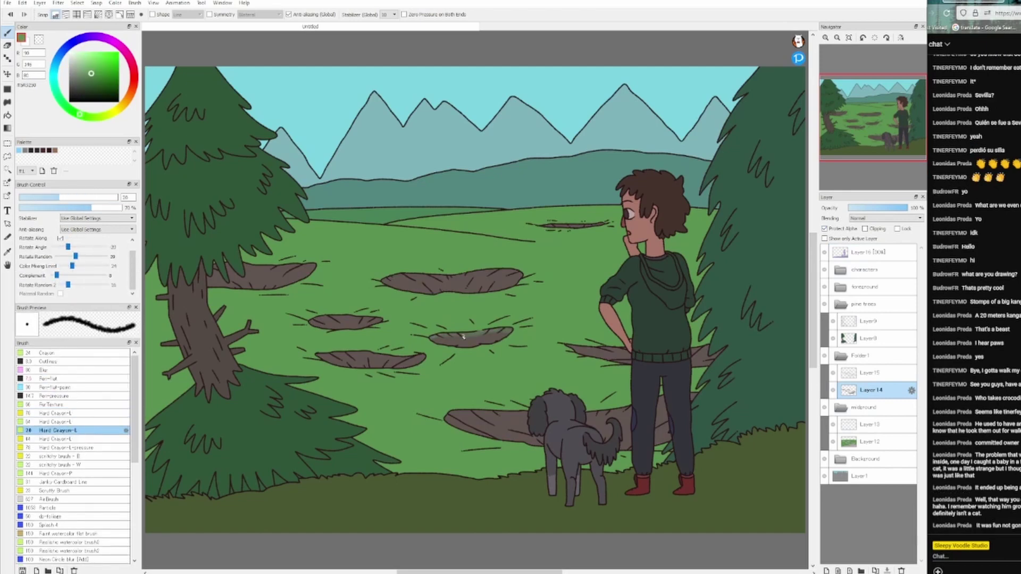
click(76, 89)
scroll(70, 479, down, 7)
click(71, 517)
click(76, 89)
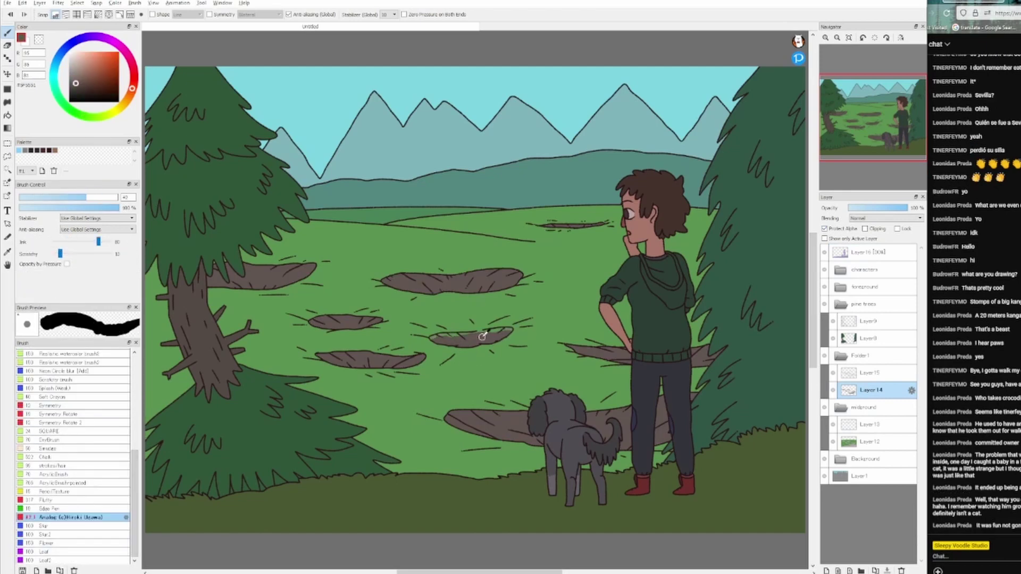
click(75, 92)
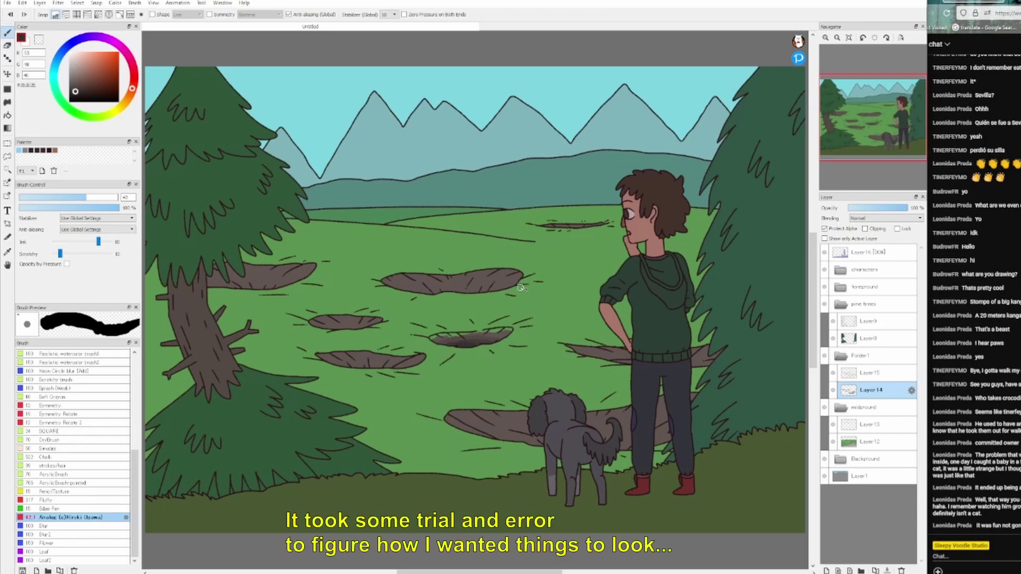
Step: Recolour the outline and grass ticks of the central hole and its neighbours in dark green on Layer 15
click(870, 373)
alt+click(457, 338)
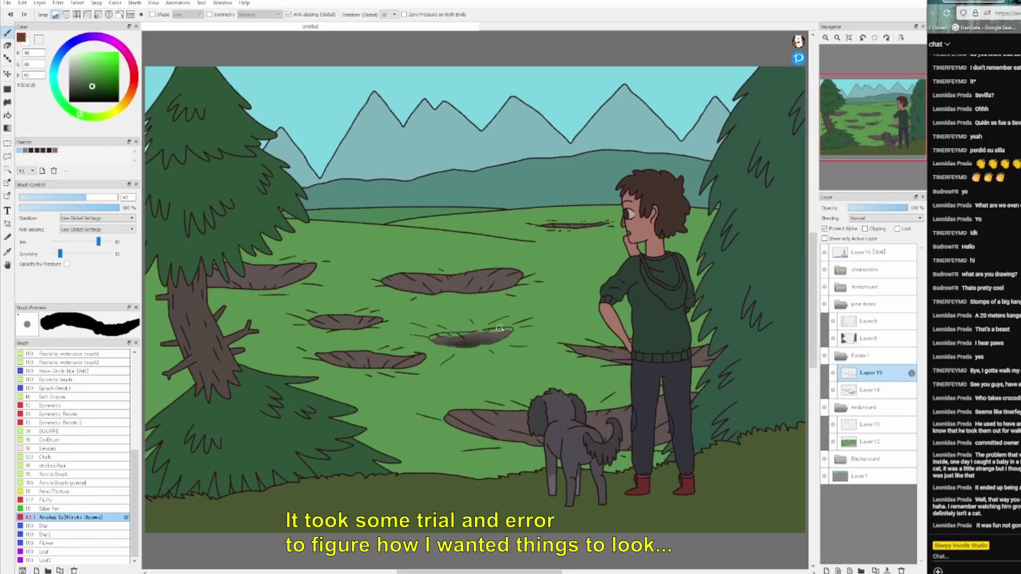
scroll(474, 340, up, 3)
drag(80, 203, 71, 198)
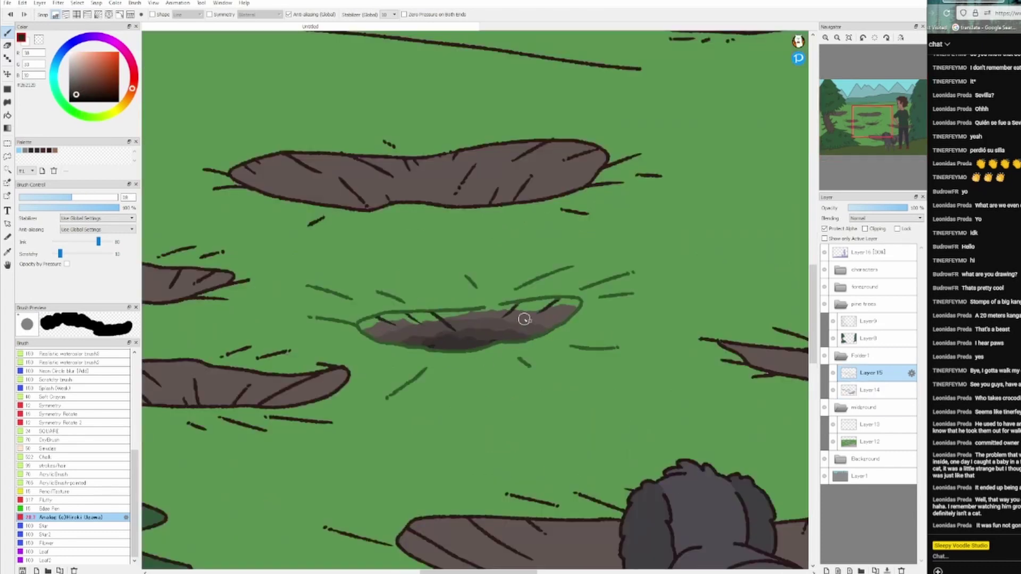
scroll(403, 140, down, 3)
alt+click(511, 287)
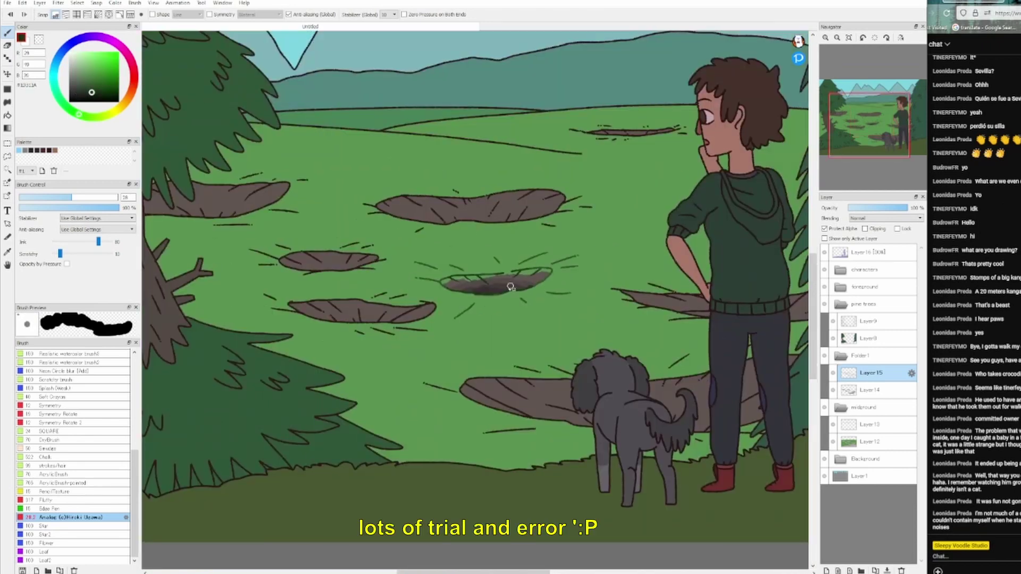
scroll(505, 298, down, 1)
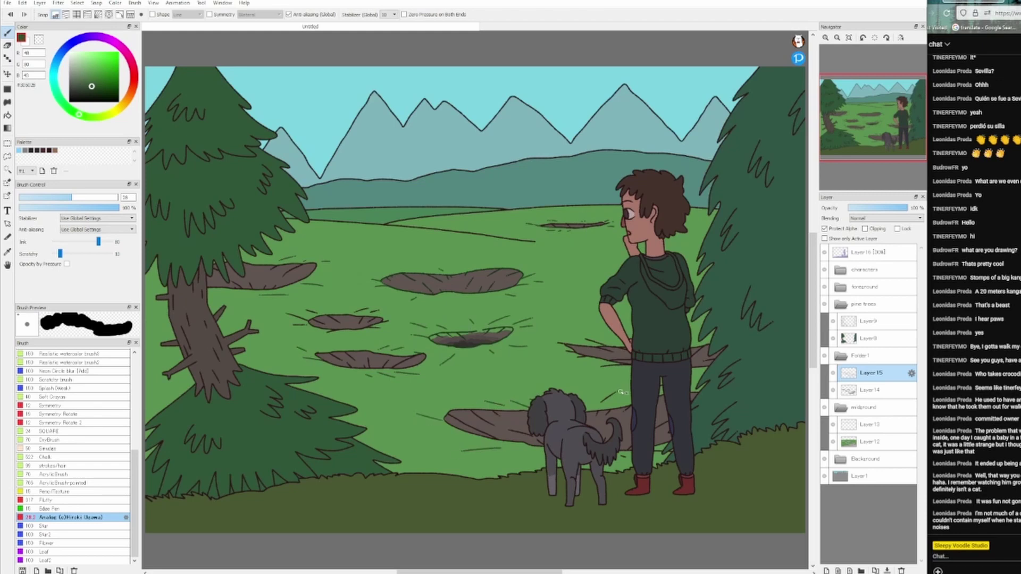
Step: Restore the hole outlines to a dark red-brown on Layer 15, keeping the surrounding grass ticks green
click(36, 150)
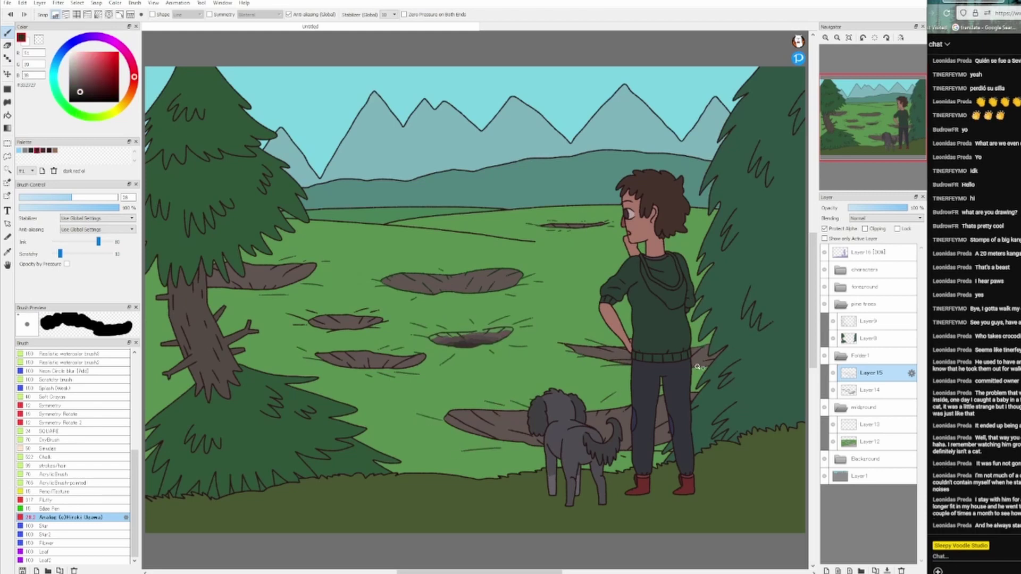
alt+click(331, 333)
alt+click(640, 452)
alt+click(258, 288)
Step: Paint dark green grassy rims inside the upper edges of the holes on Layer 14
scroll(298, 311, up, 3)
scroll(286, 302, up, 1)
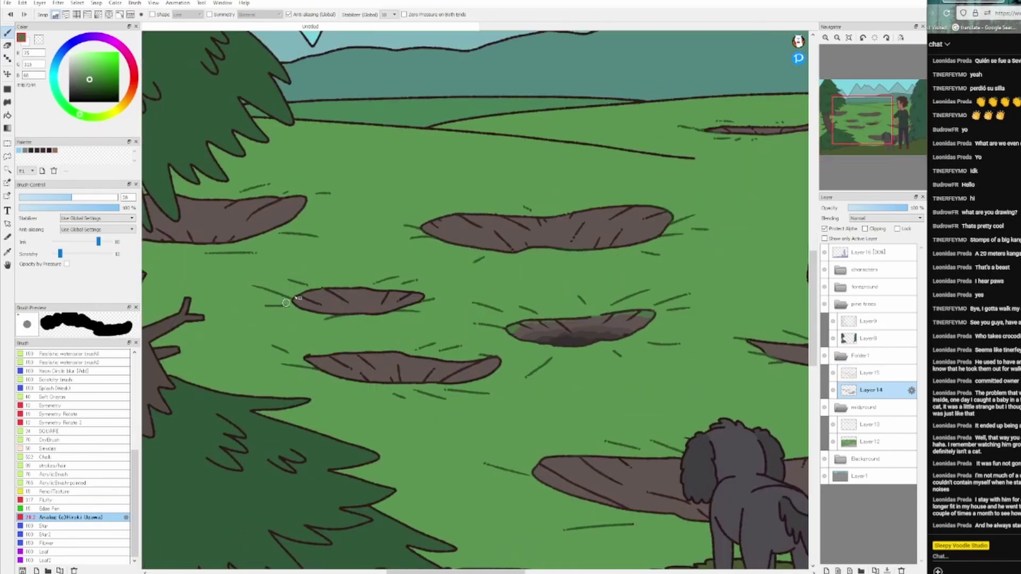
scroll(286, 302, down, 2)
scroll(290, 295, up, 2)
Step: Shade the large middle hole and the hole behind the pine trunk with sampled browns beneath their green rims
alt+click(290, 296)
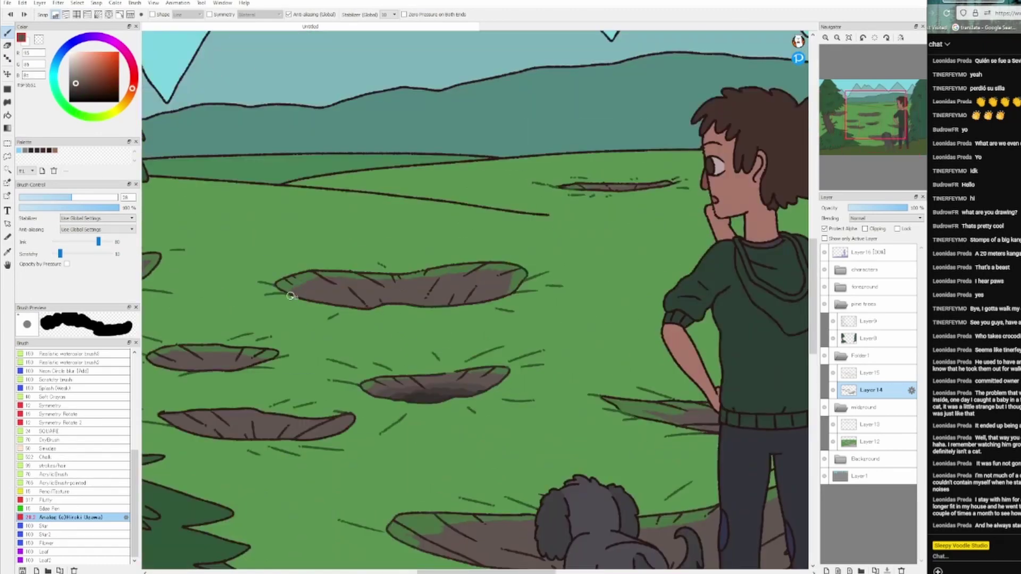
mouse_move(290, 295)
mouse_down()
mouse_move(479, 297)
mouse_move(330, 303)
mouse_up()
scroll(467, 388, left, 3)
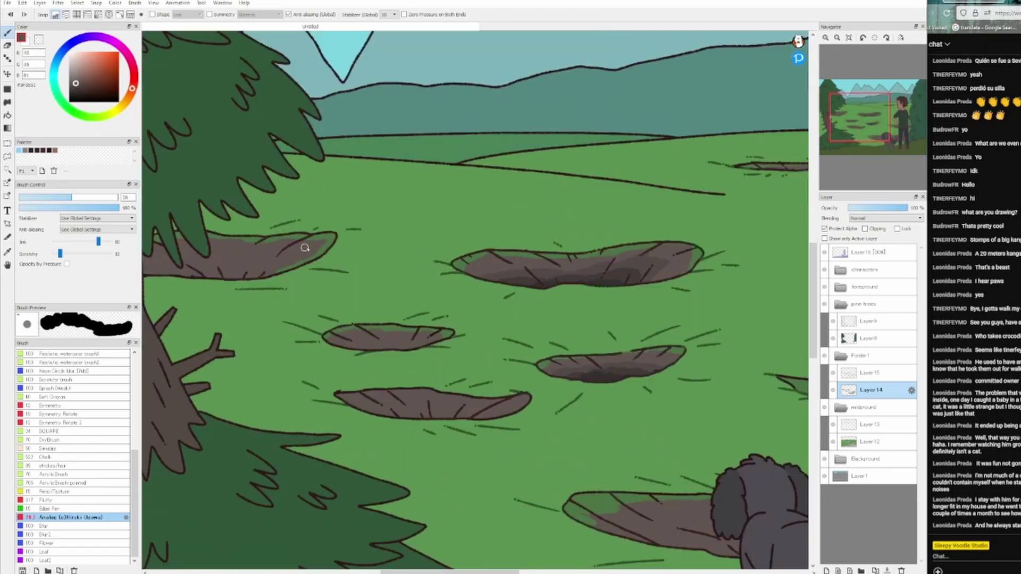
scroll(305, 248, down, 3)
scroll(298, 298, up, 3)
Step: Refine the grassy inner rims of the holes with a sampled dark green, then return to a darker brown
alt+click(285, 343)
scroll(284, 344, up, 1)
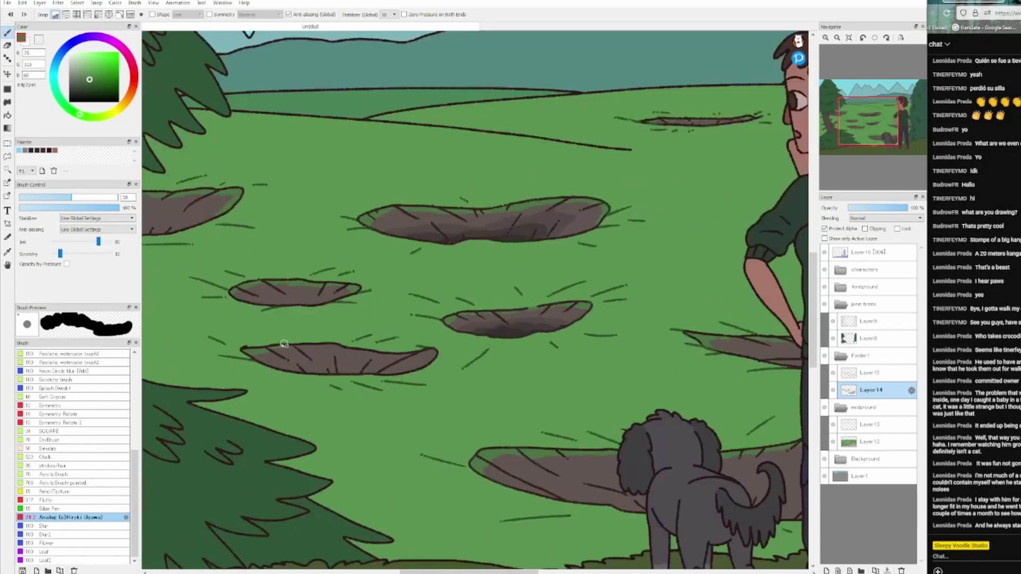
scroll(284, 344, down, 2)
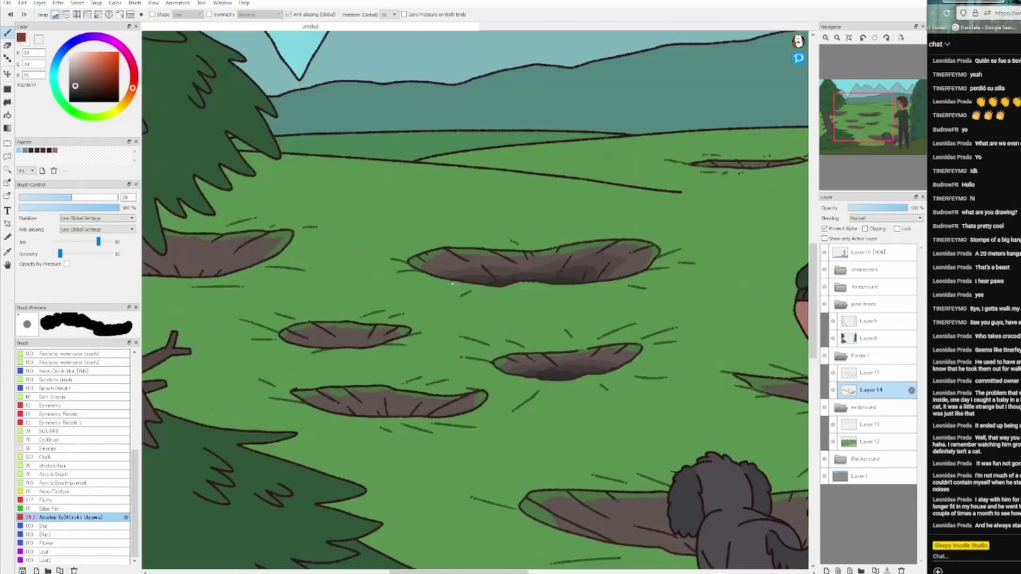
Step: Build up darker brown shading in the hole beside the pine trunk and the neighbouring holes
scroll(295, 342, up, 2)
alt+click(295, 342)
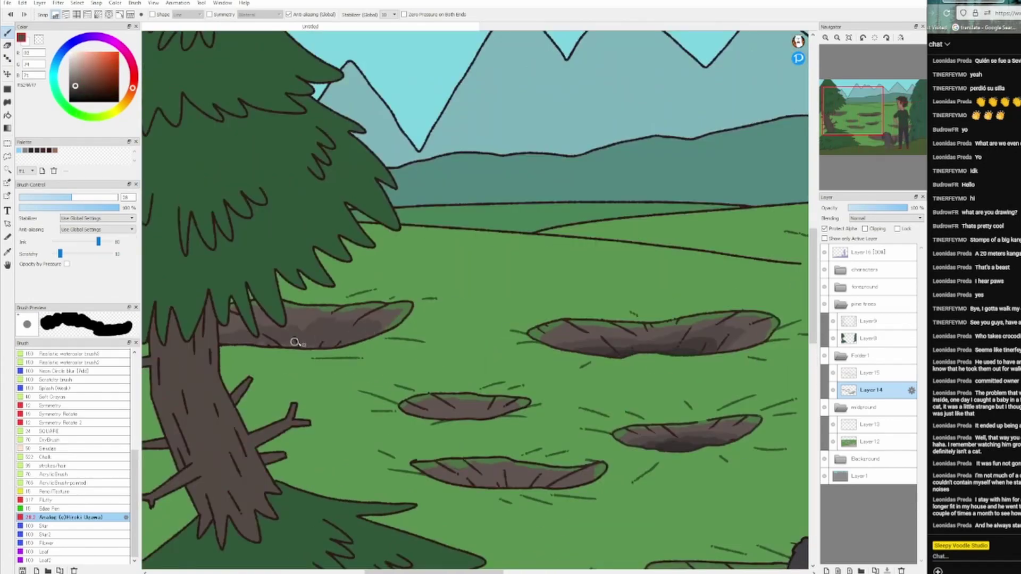
scroll(295, 342, down, 2)
scroll(346, 305, up, 2)
scroll(410, 334, up, 2)
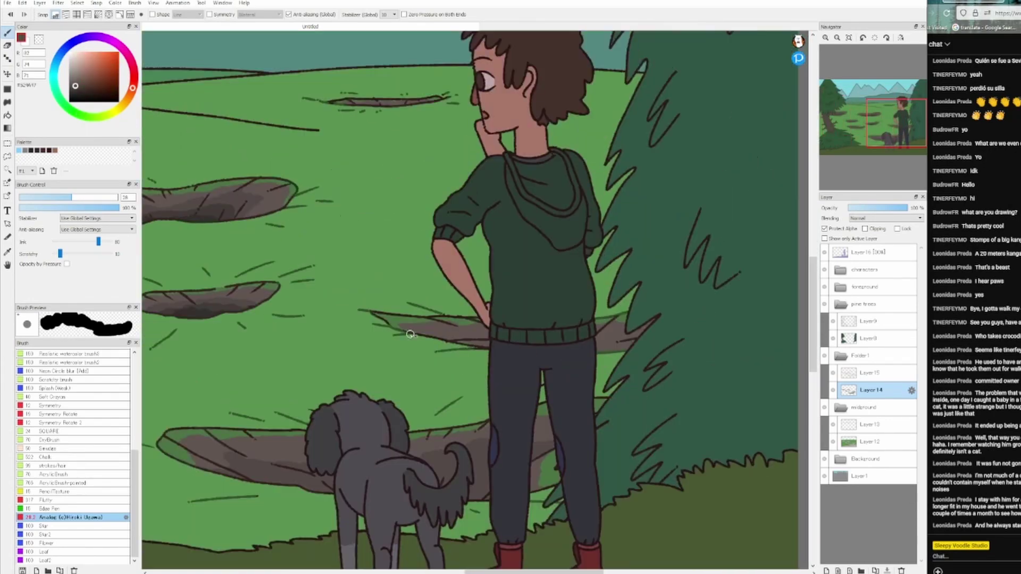
Step: Shade the holes behind the figure and the dog with a dark brown
scroll(410, 334, down, 2)
scroll(581, 284, up, 2)
alt+click(580, 285)
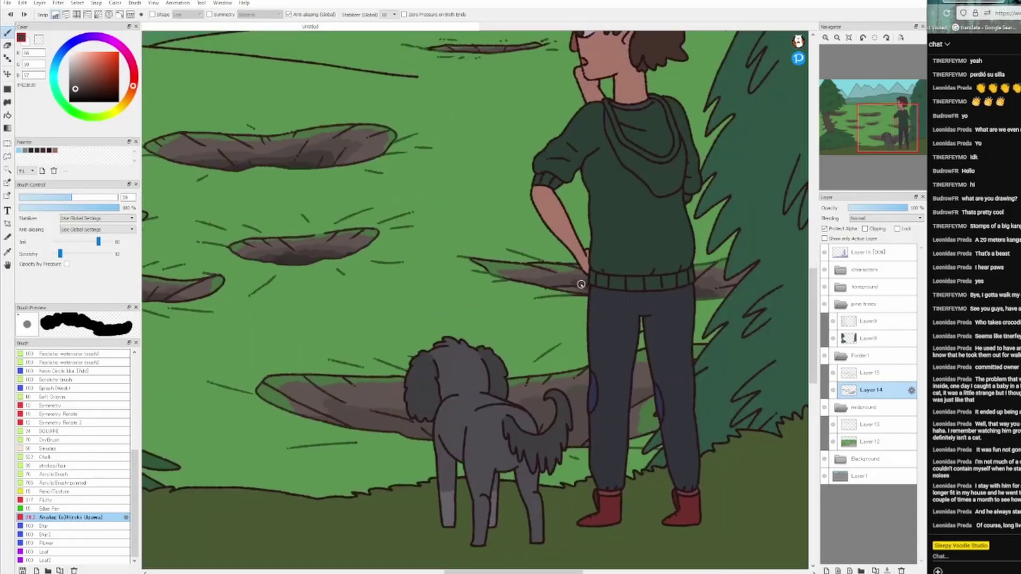
scroll(581, 284, down, 2)
scroll(585, 223, up, 2)
Step: Deepen the lowest parts of the holes across the field with the darkest brown
alt+click(585, 223)
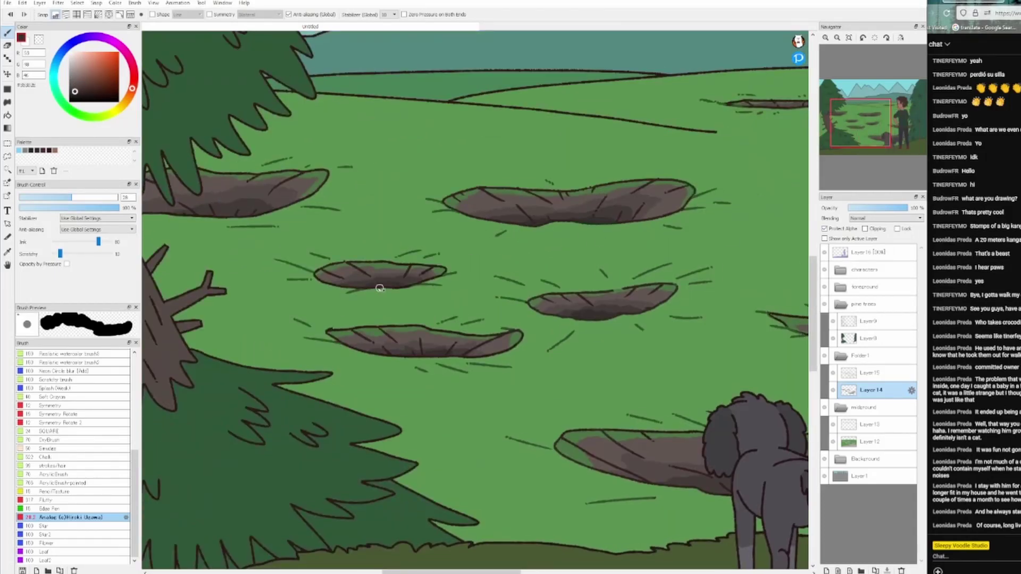
scroll(380, 288, down, 2)
scroll(478, 319, up, 2)
scroll(479, 335, down, 2)
scroll(483, 353, down, 1)
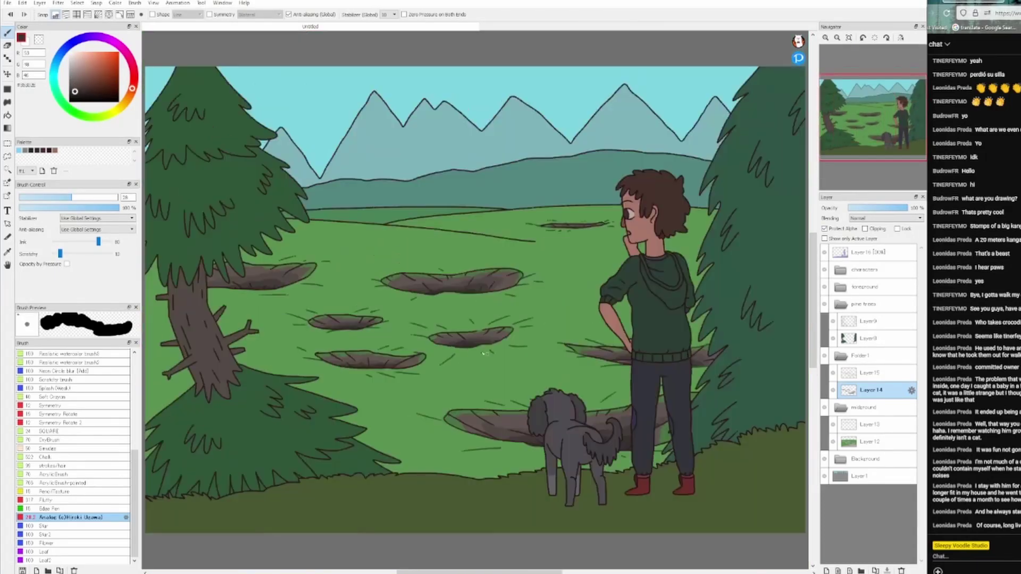
Step: Paint lighter green patches in the grass around the holes on Layer 12
scroll(485, 353, up, 1)
alt+click(449, 386)
drag(580, 340, 491, 322)
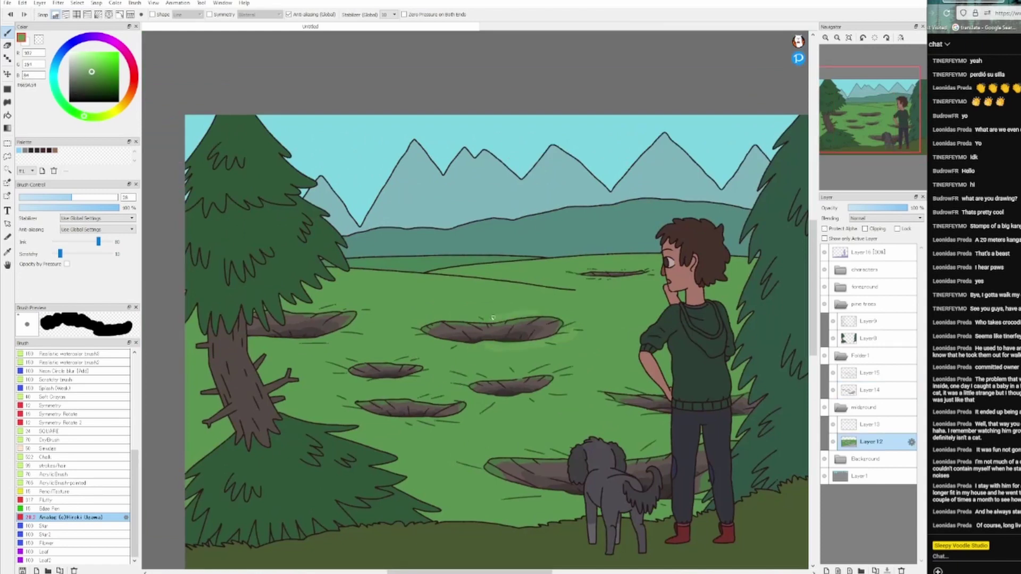
drag(453, 381, 418, 418)
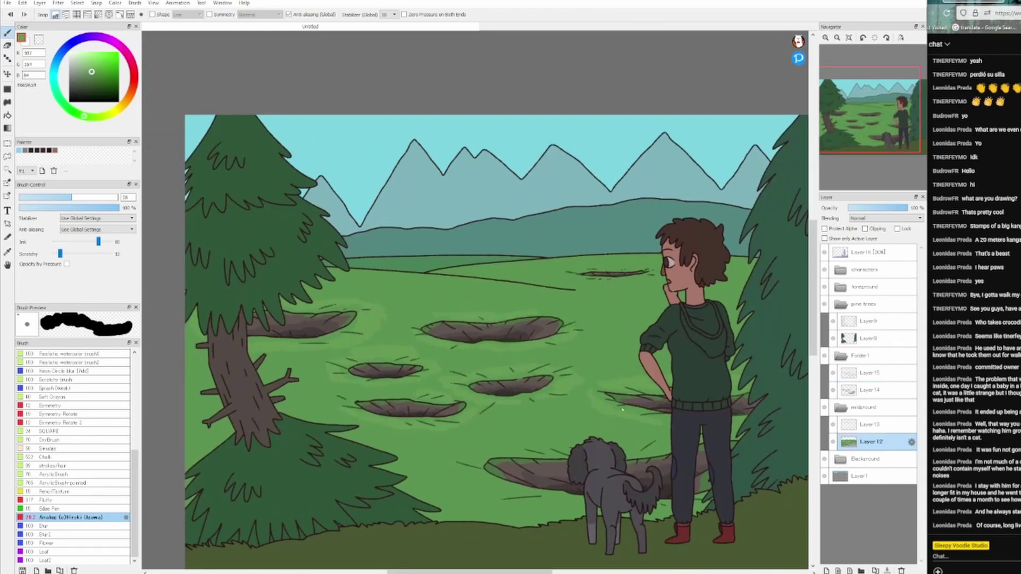
drag(521, 447, 564, 511)
Step: Add darker green shading to the grass between the holes, near the pine trunk and around the distant hole
alt+click(575, 425)
drag(638, 436, 484, 420)
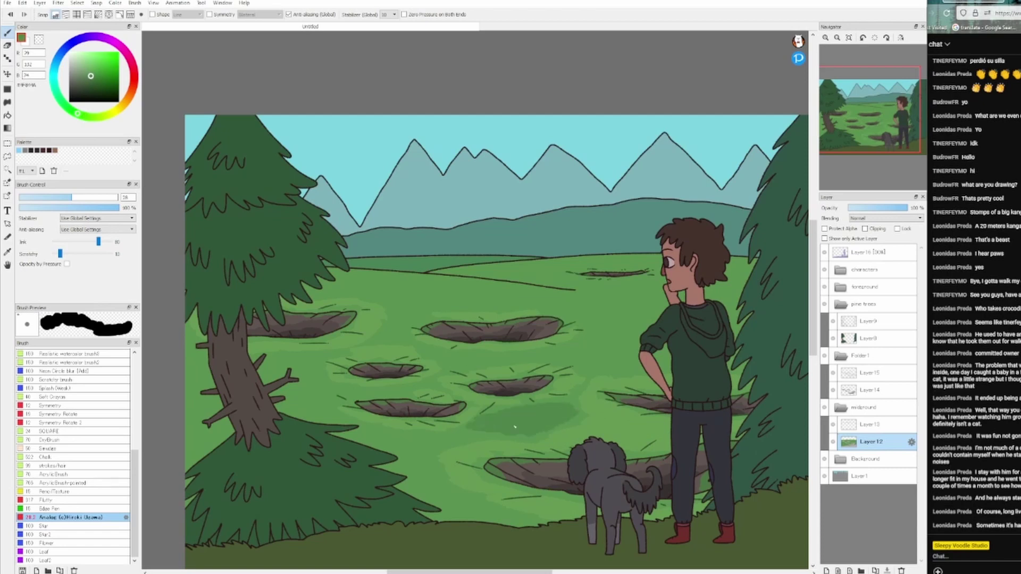
mouse_move(484, 478)
mouse_down()
mouse_move(406, 397)
mouse_move(511, 318)
mouse_up()
drag(319, 342, 276, 310)
drag(595, 269, 644, 270)
Step: Soften the grass around the large middle hole and the small holes with a sampled light green
alt+click(532, 287)
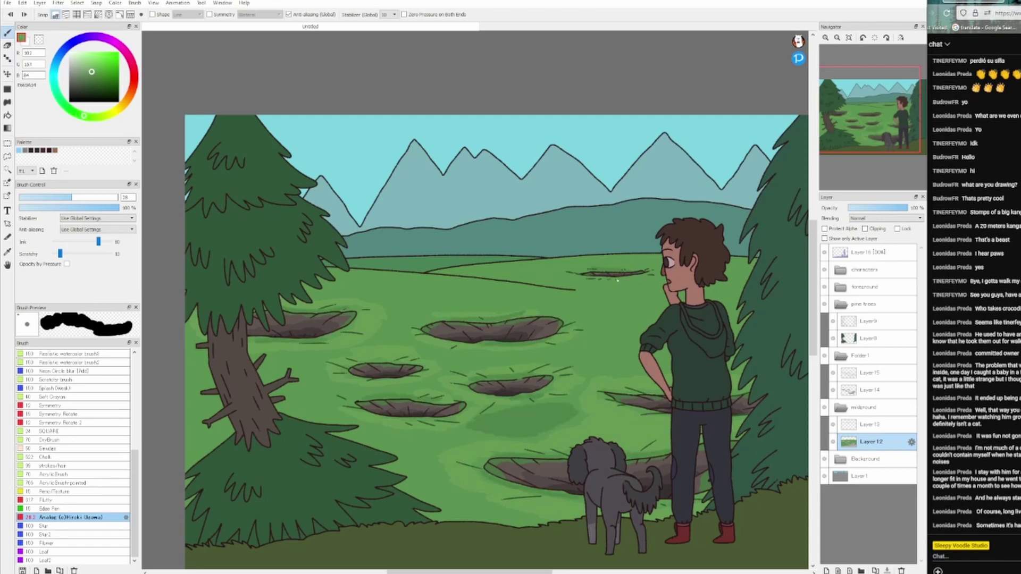
mouse_move(458, 302)
mouse_down()
mouse_move(370, 289)
mouse_move(343, 297)
mouse_move(425, 311)
mouse_move(393, 319)
mouse_up()
drag(452, 364, 444, 374)
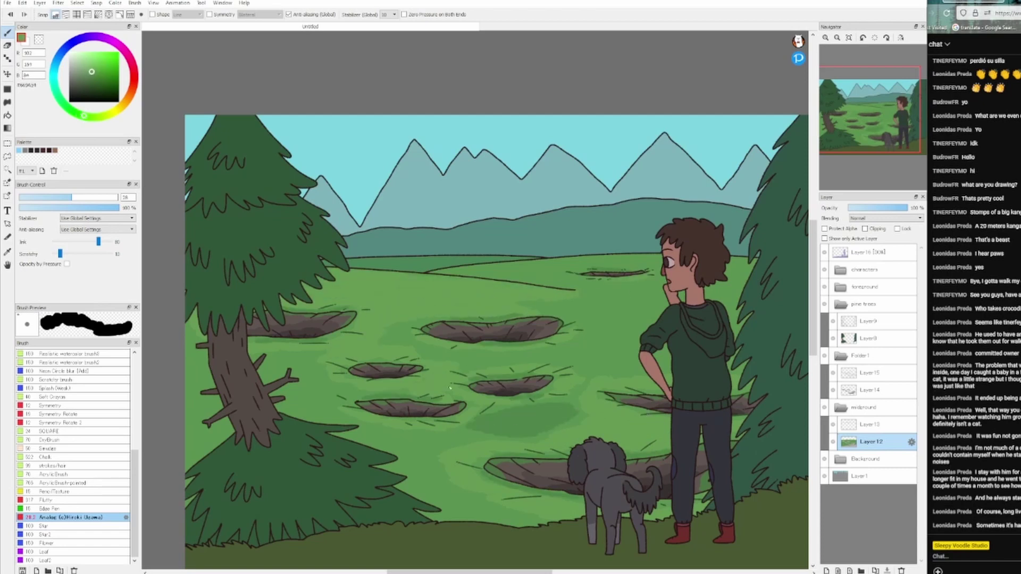
Step: Highlight the near hill's upper slope with a brighter yellow-green and blend the grass near the distant and lower holes
alt+click(335, 384)
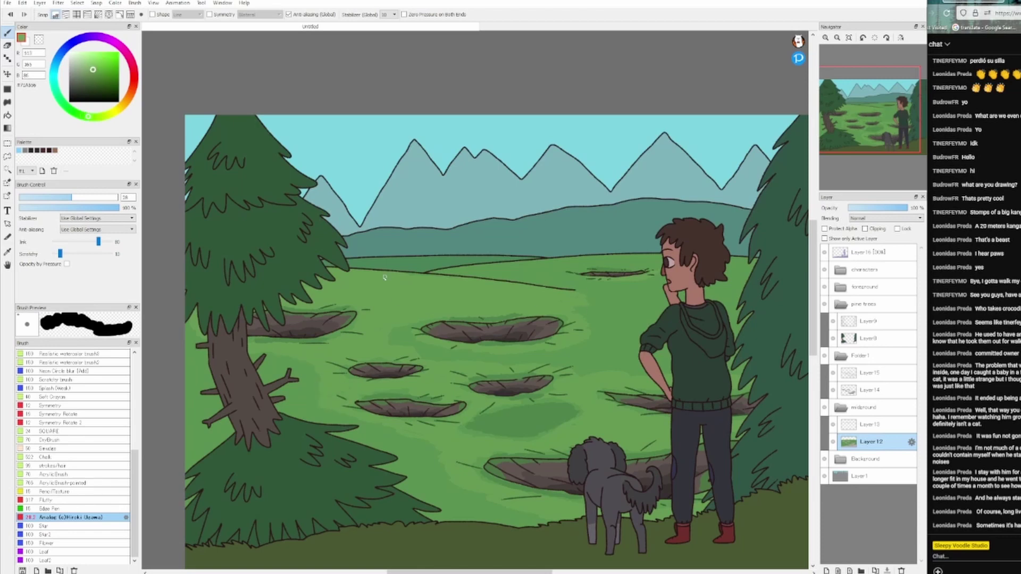
drag(302, 279, 555, 290)
drag(482, 296, 386, 304)
alt+click(564, 277)
drag(584, 270, 631, 270)
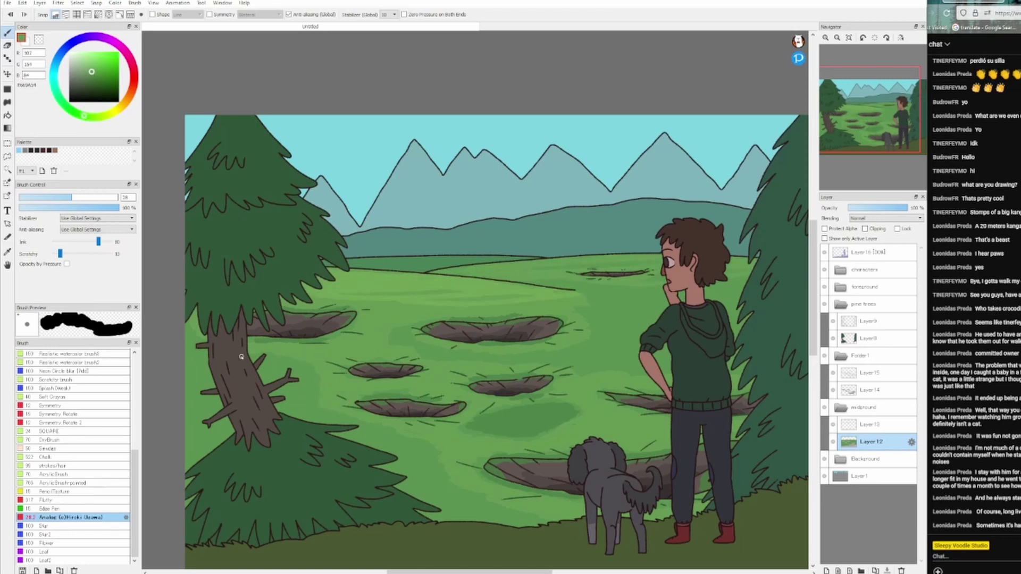
drag(471, 425, 567, 423)
Step: Paint more light green patches beside the large middle hole, near the pine and above the hole behind the dog
alt+click(527, 301)
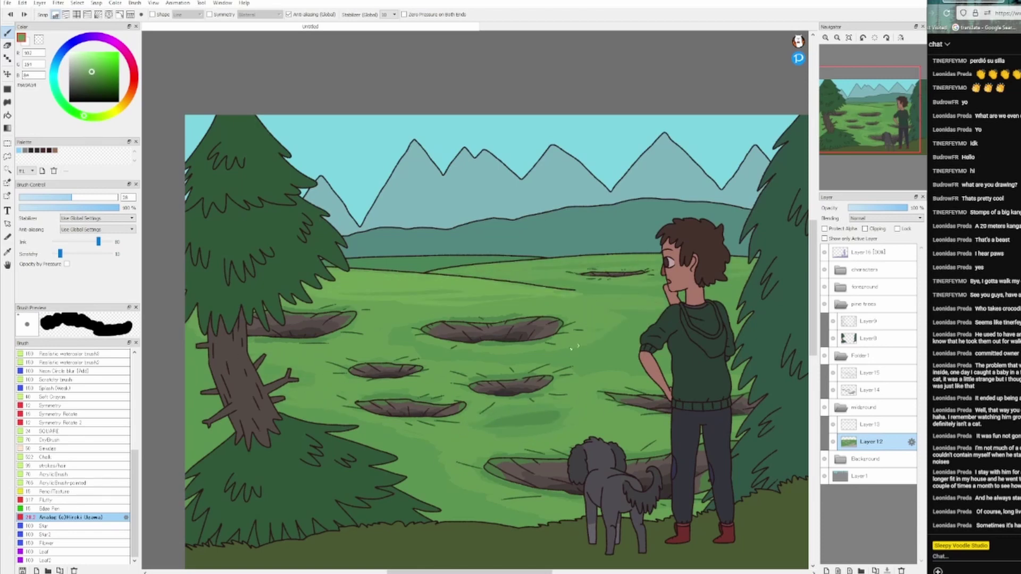
drag(538, 295, 617, 335)
drag(314, 319, 377, 351)
drag(559, 367, 588, 393)
drag(463, 447, 521, 449)
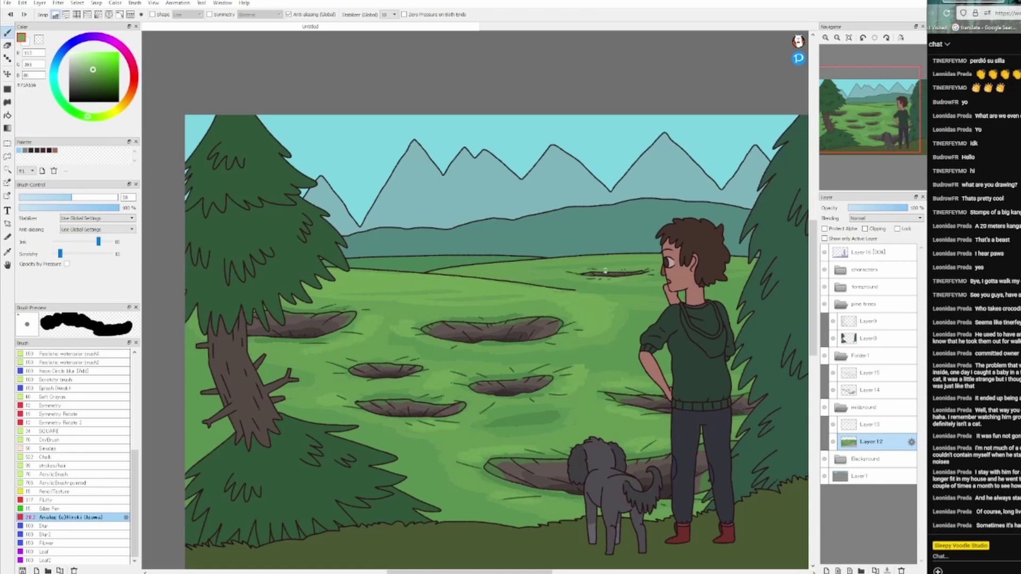
Step: Brighten the hill's crest and the grass on both sides of the large middle hole with pale yellow-green highlights
alt+click(484, 467)
ctrl+click(484, 467)
ctrl+click(517, 304)
alt+click(517, 304)
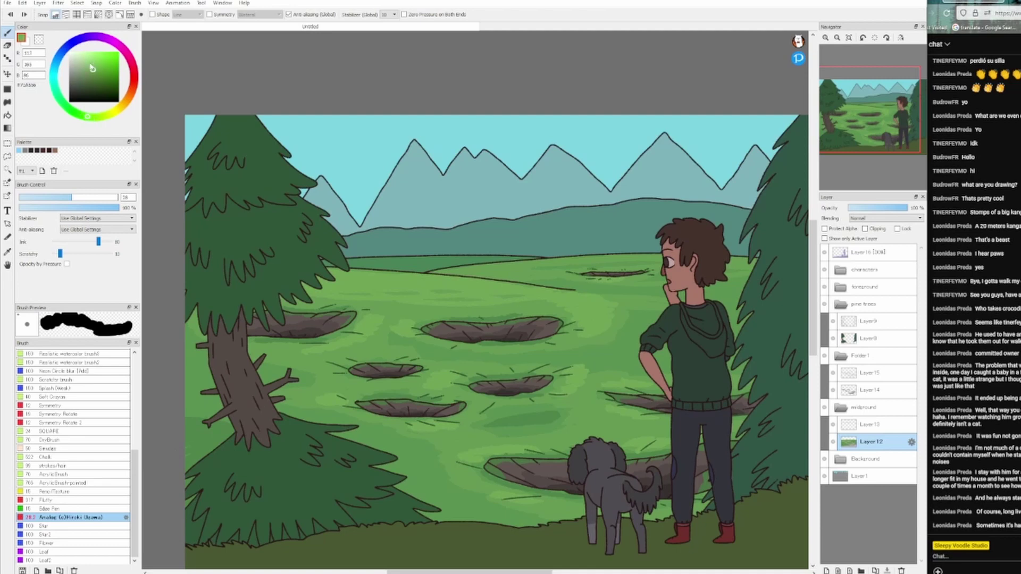
alt+click(372, 297)
drag(327, 277, 404, 282)
drag(343, 273, 490, 284)
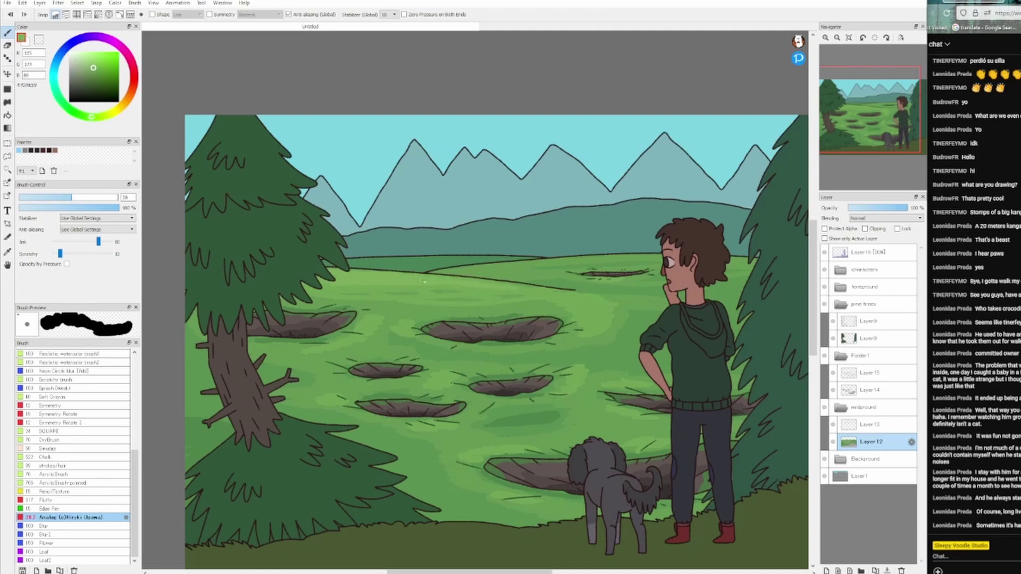
drag(572, 306, 595, 332)
drag(396, 326, 363, 325)
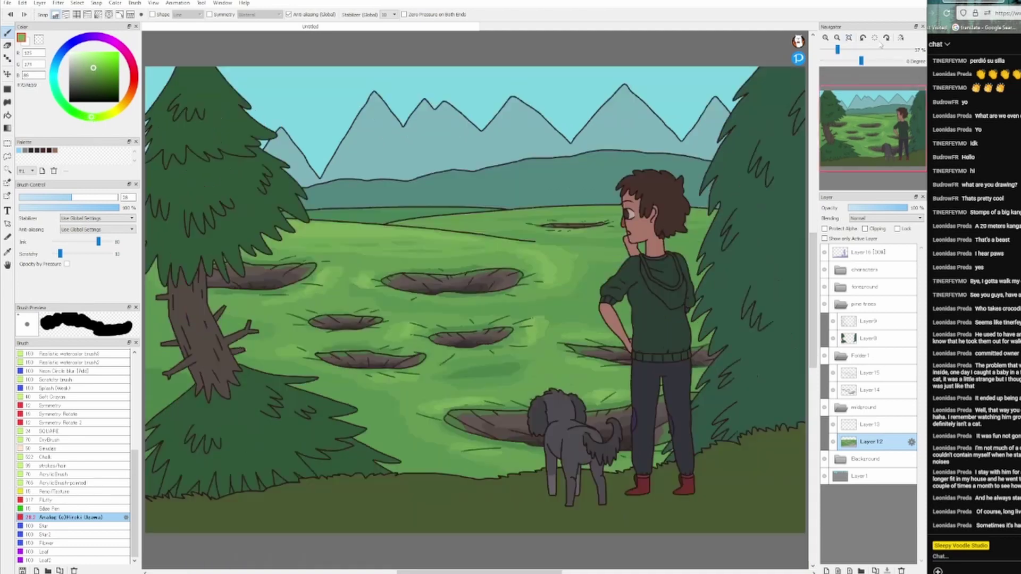
Step: Blend the grass around the small central hole with sampled greens and add a dark green patch below it
alt+click(568, 281)
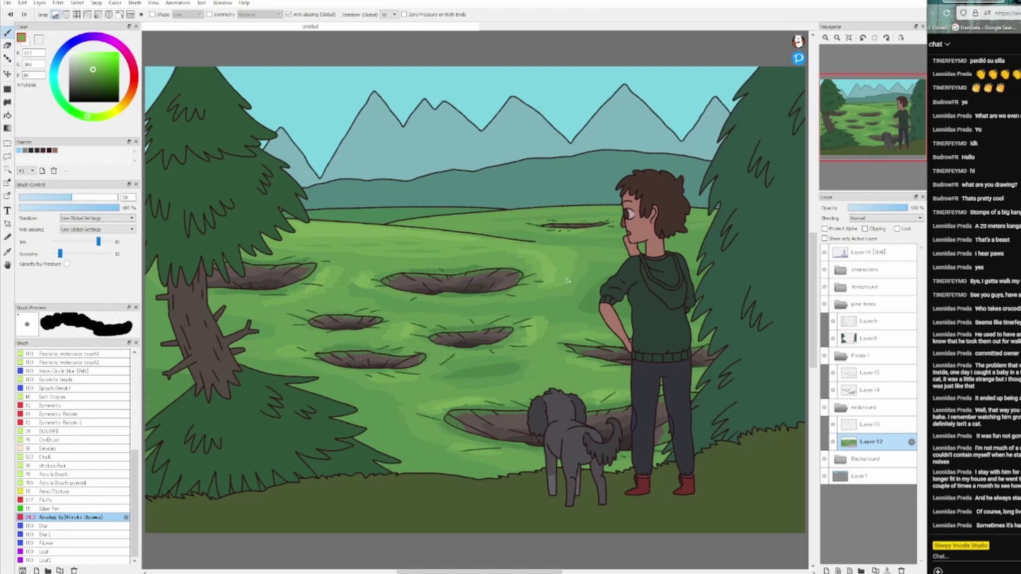
alt+click(481, 340)
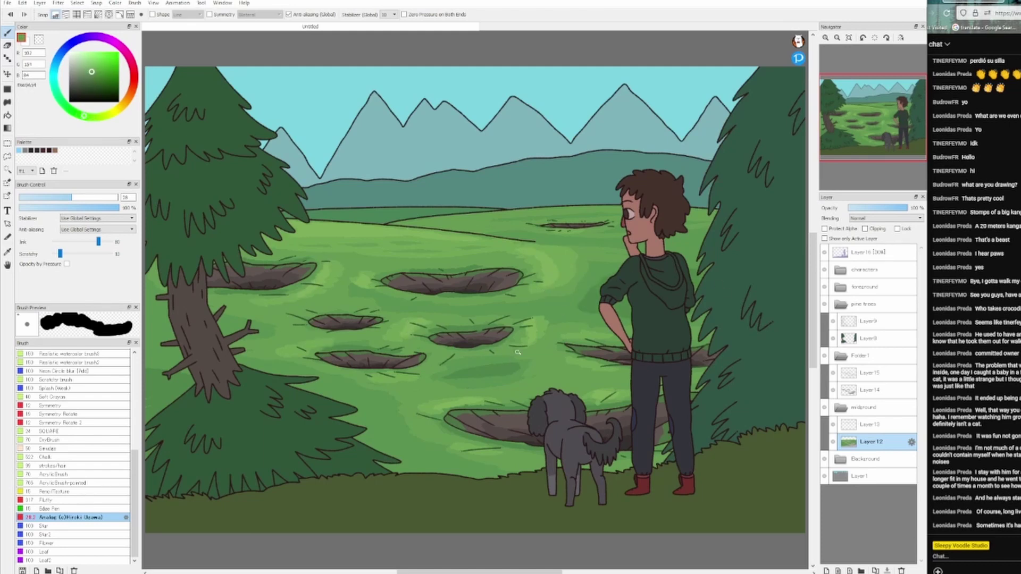
alt+click(523, 340)
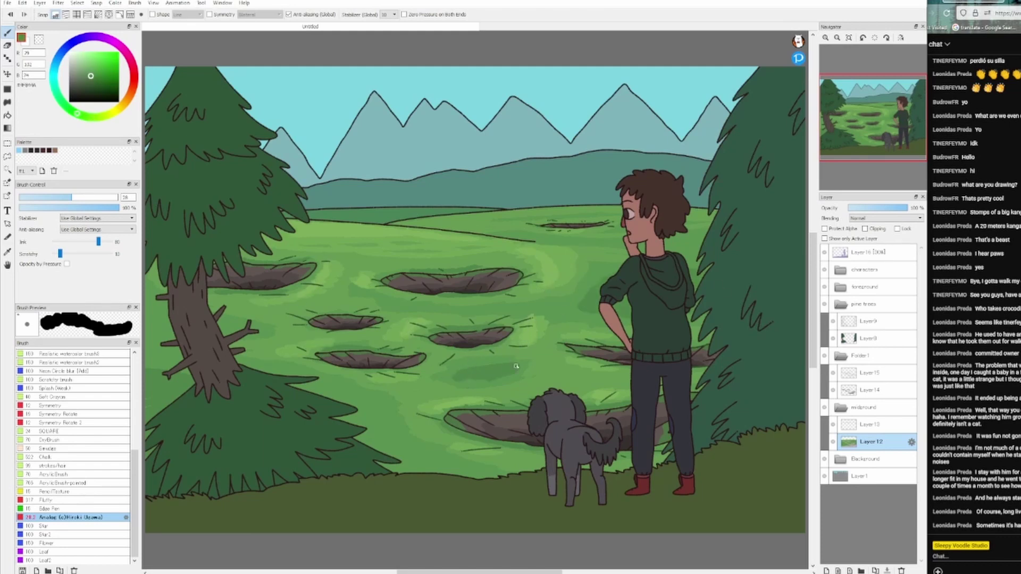
alt+click(431, 395)
scroll(431, 395, down, 2)
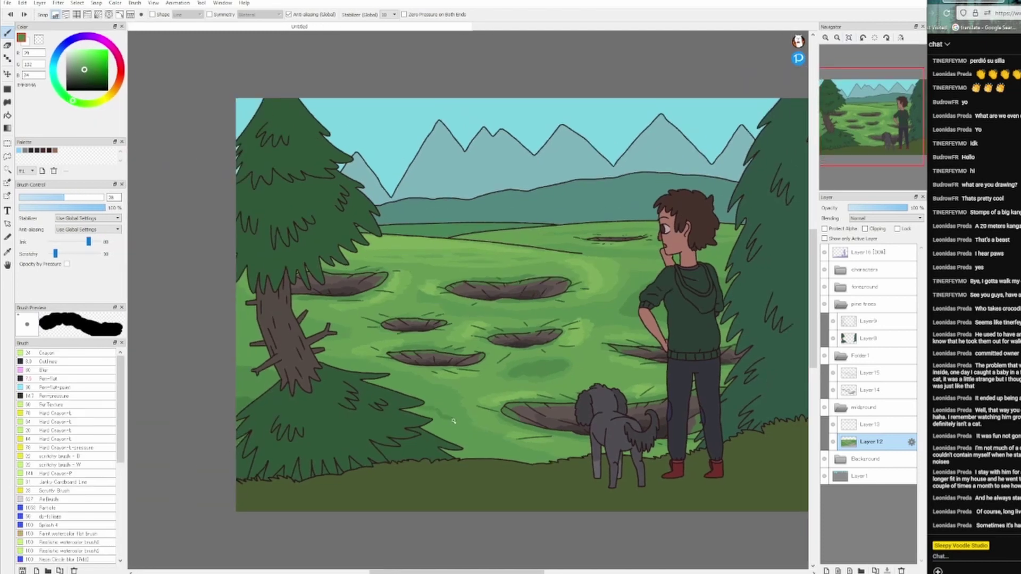
Step: Blend the grass near the pine-side hole and around the small central hole with sampled greens using the Analog brush
alt+click(372, 351)
alt+click(341, 305)
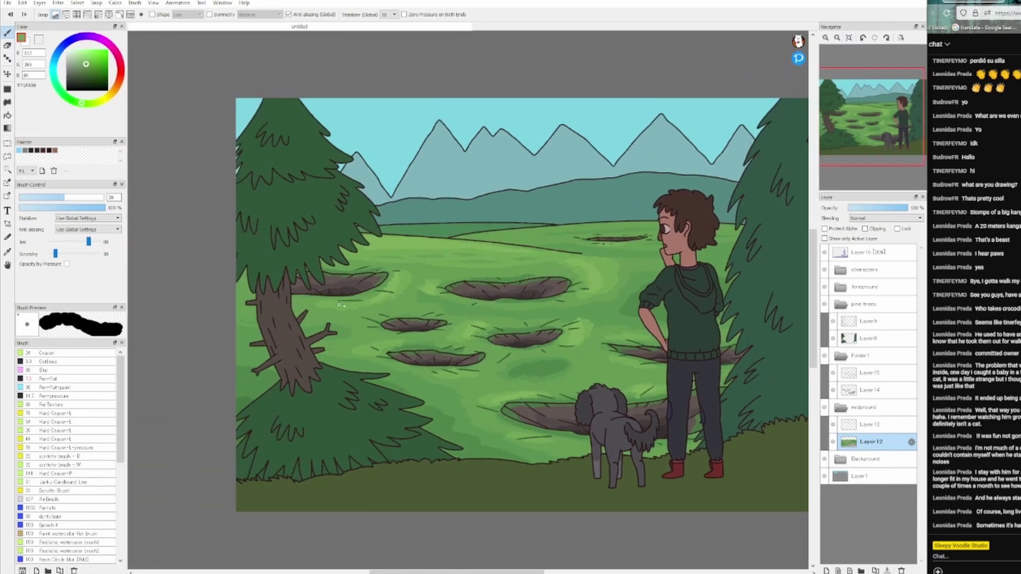
scroll(121, 490, down, 7)
click(53, 517)
scroll(326, 491, up, 1)
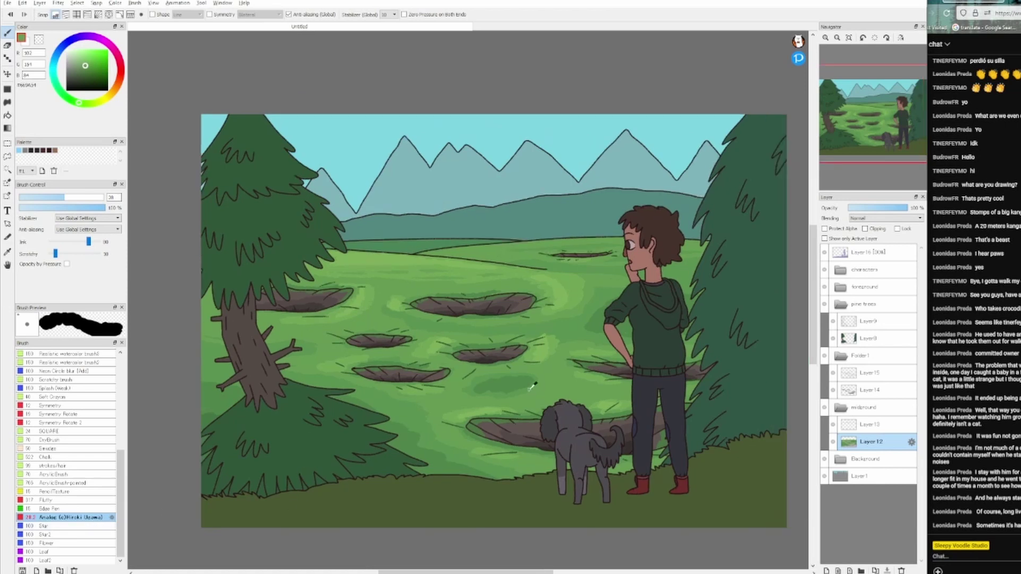
alt+click(492, 406)
alt+click(561, 344)
alt+click(545, 308)
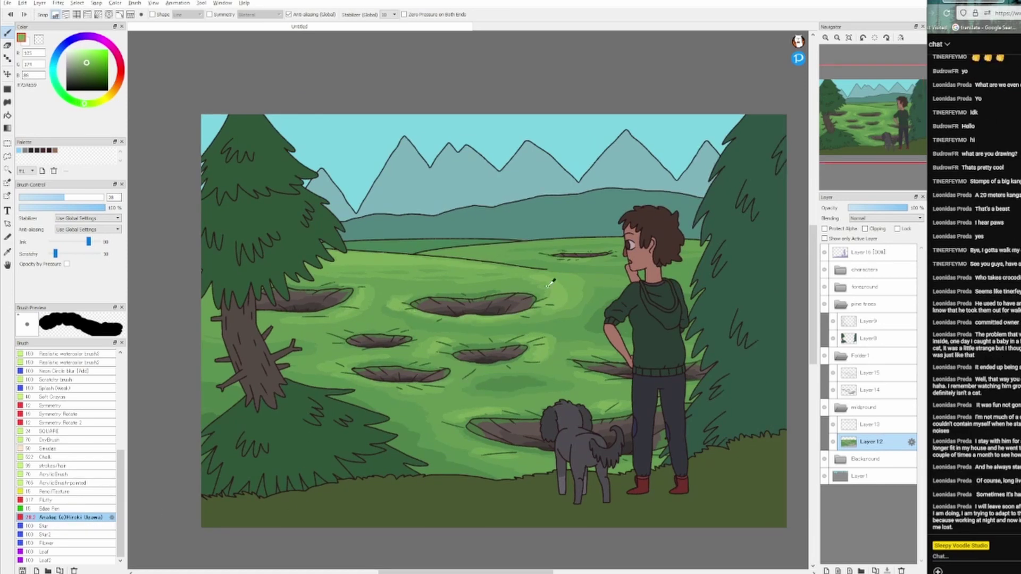
Step: Paint sampled light and mid greens along the large middle hole's rim and around the smaller holes, finishing with a smaller brush
drag(534, 294, 415, 296)
alt+click(471, 308)
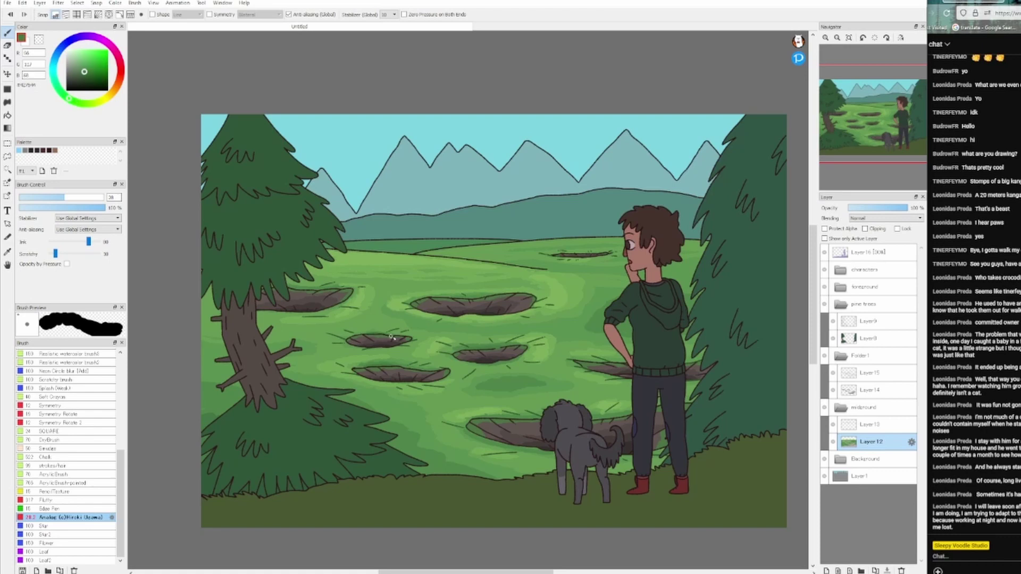
alt+click(362, 324)
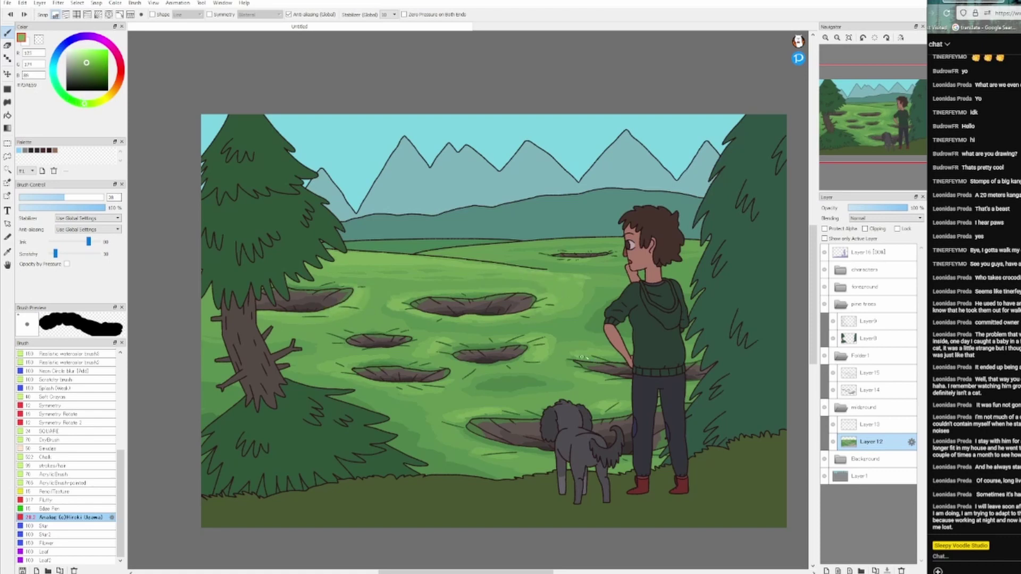
alt+click(627, 385)
alt+click(495, 327)
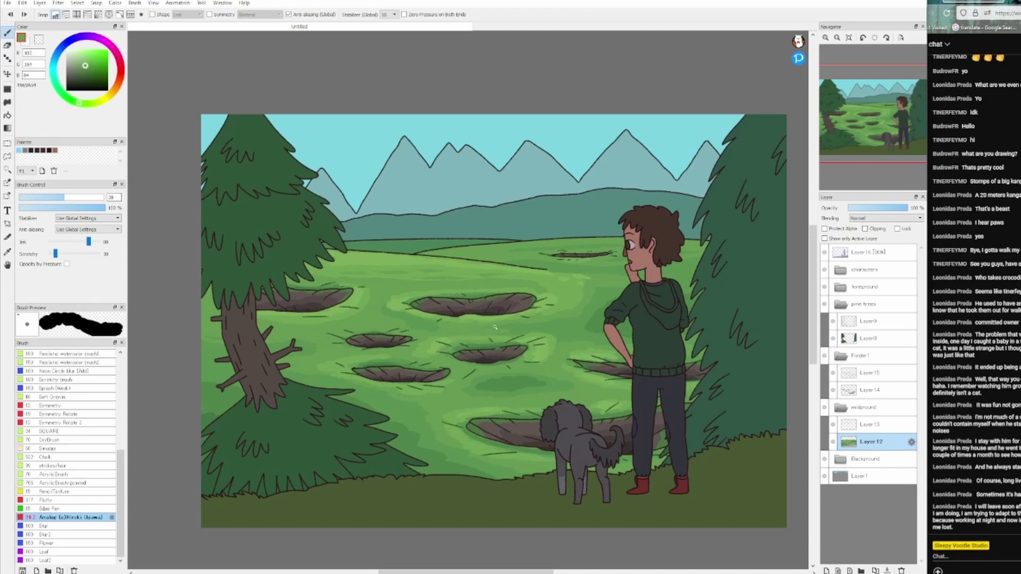
alt+click(466, 324)
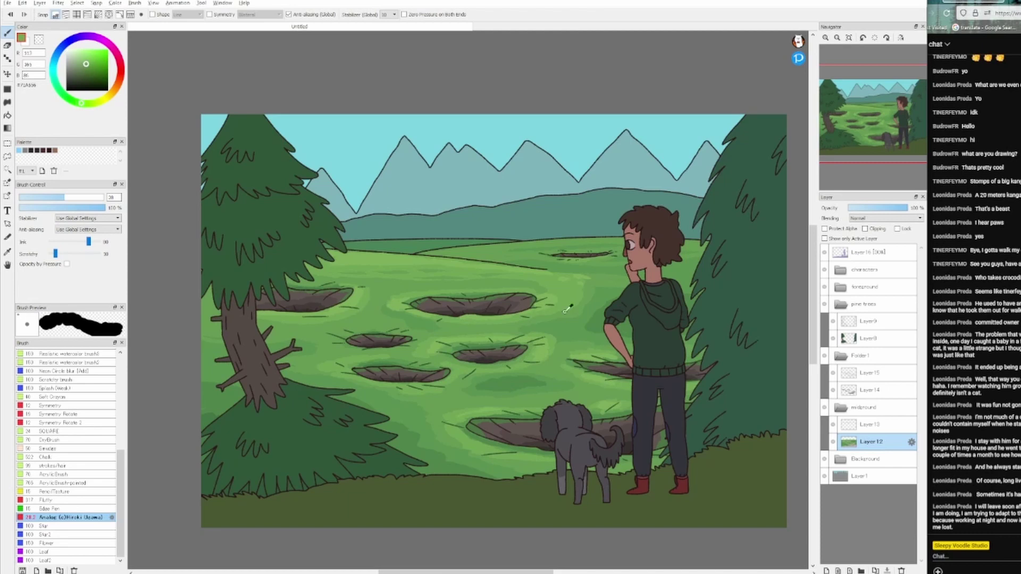
key(bracketleft)
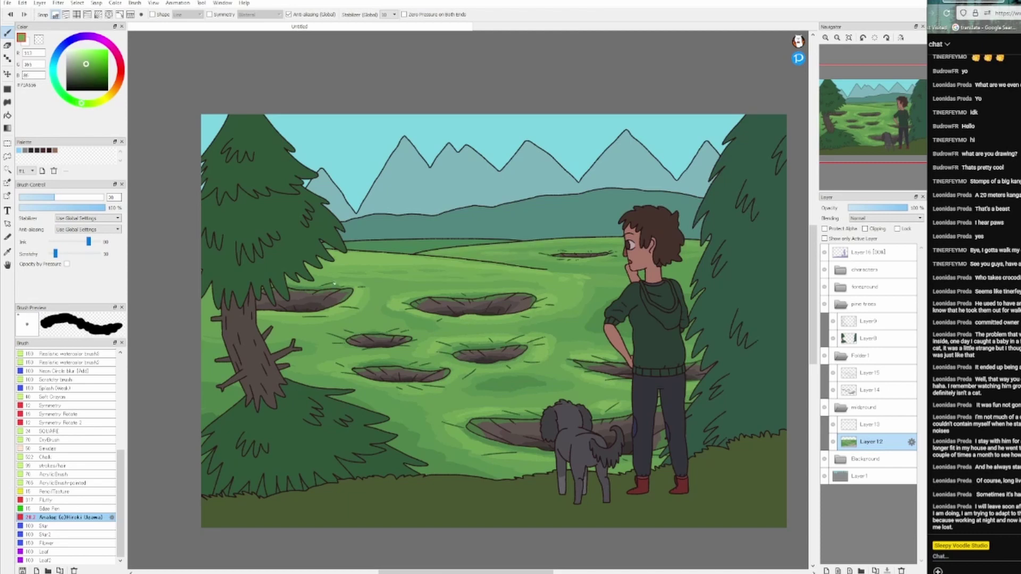
Step: Select the pine trees' colour layer, sample the right pine's green and enlarge the brush for shading
click(869, 339)
alt+click(736, 298)
key(bracketright)
key(bracketright)
key(bracketright)
drag(741, 119, 689, 454)
key(ctrl+z)
key(ctrl+z)
alt+click(739, 319)
key(ctrl+z)
Step: Shade the right pine from top to base with sampled dark greens, leaving its jagged outer edge lighter
alt+click(734, 319)
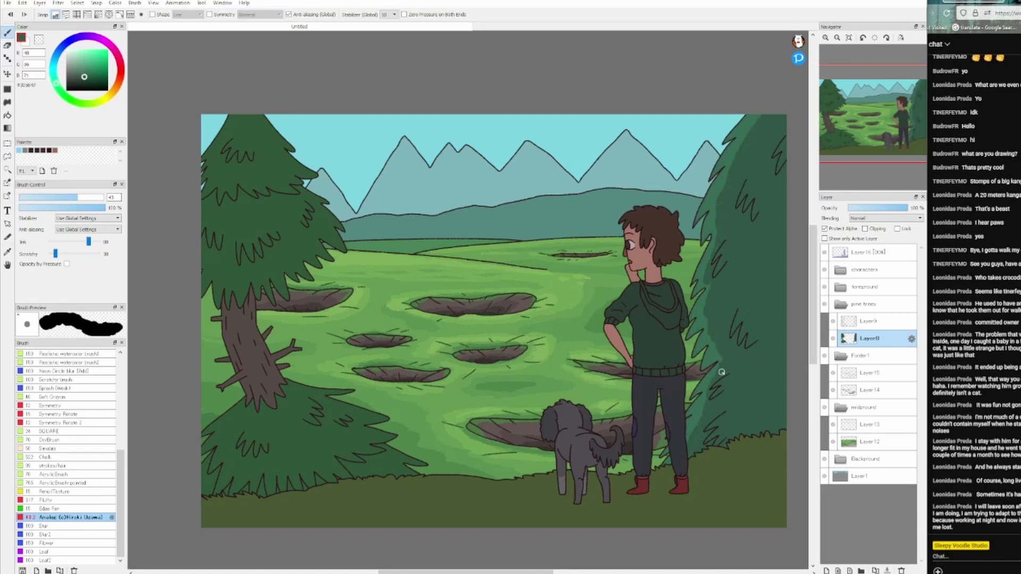
mouse_move(742, 132)
mouse_down()
mouse_move(731, 363)
mouse_move(686, 466)
mouse_up()
alt+click(686, 466)
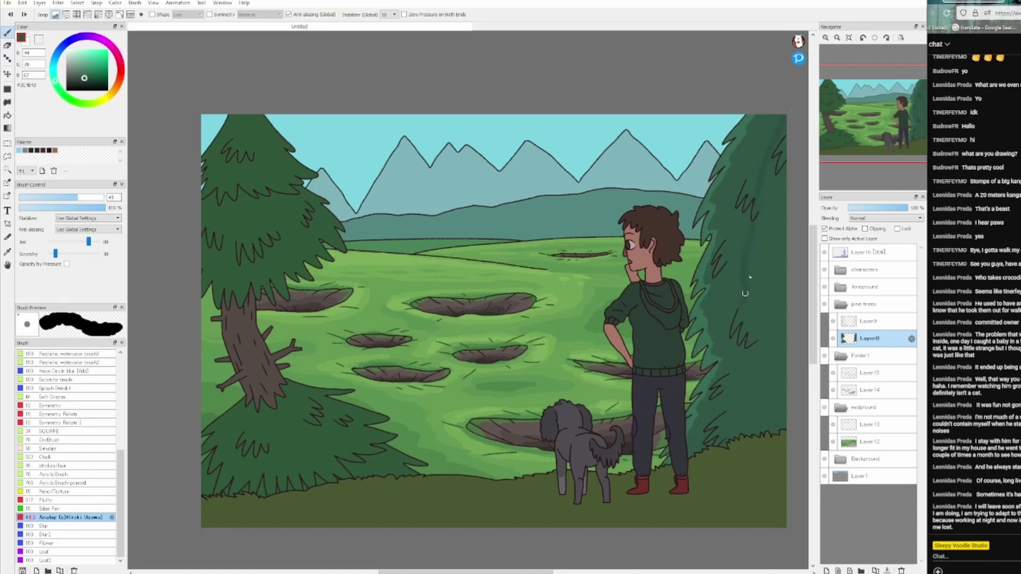
key(bracketright)
alt+click(776, 169)
mouse_move(776, 175)
mouse_down()
mouse_move(758, 324)
mouse_move(766, 433)
mouse_up()
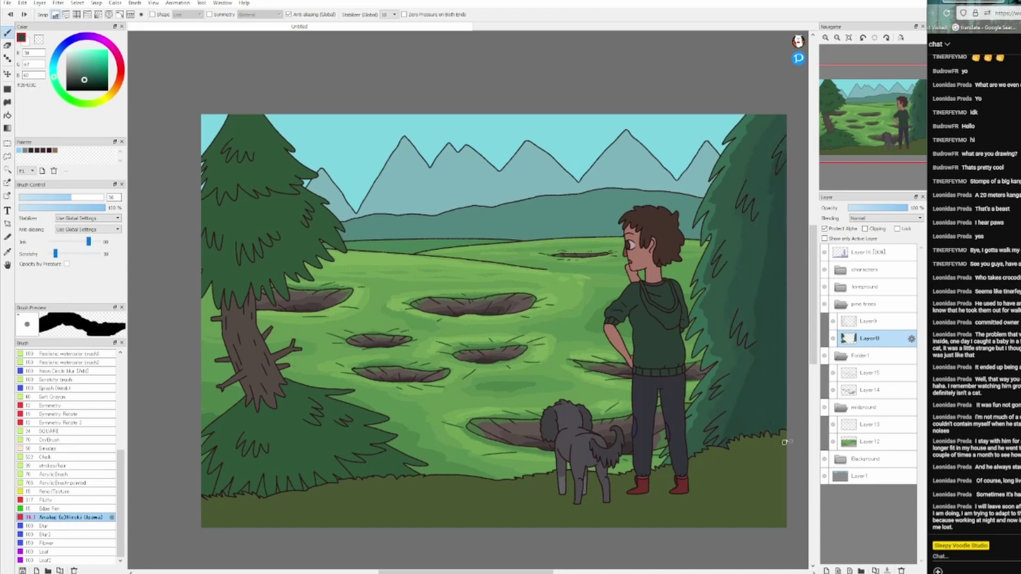
Step: Shade the left pine's branches with a dark green in a smaller brush, keeping the lower branch tips lighter
scroll(757, 310, up, 5)
scroll(757, 349, down, 5)
key(bracketleft)
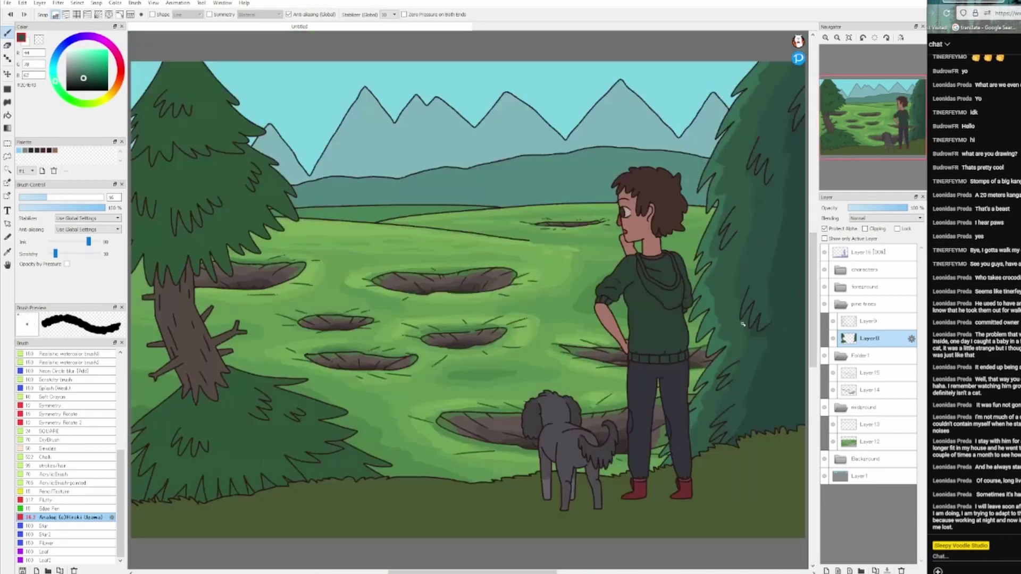
click(84, 79)
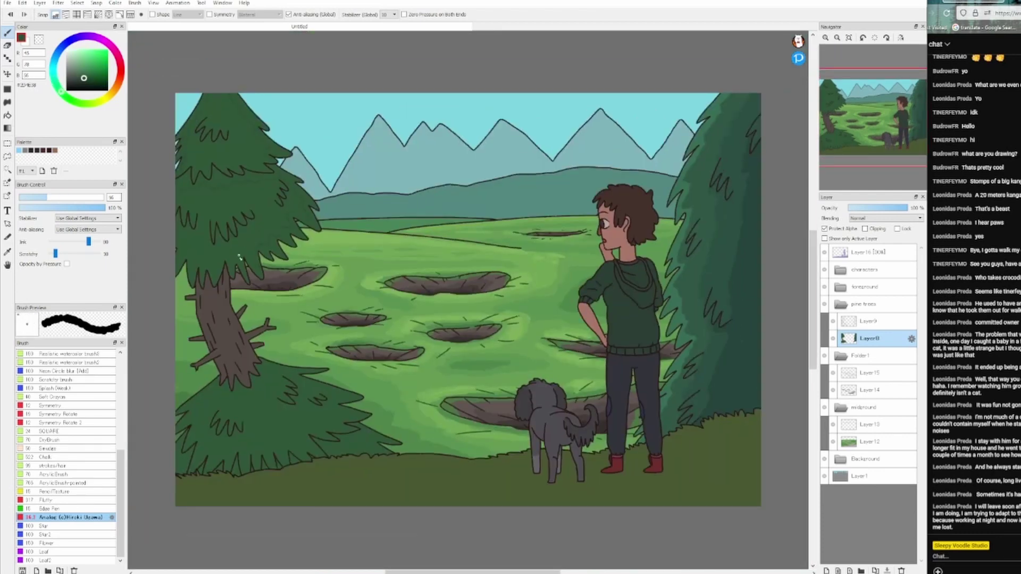
drag(200, 460, 227, 400)
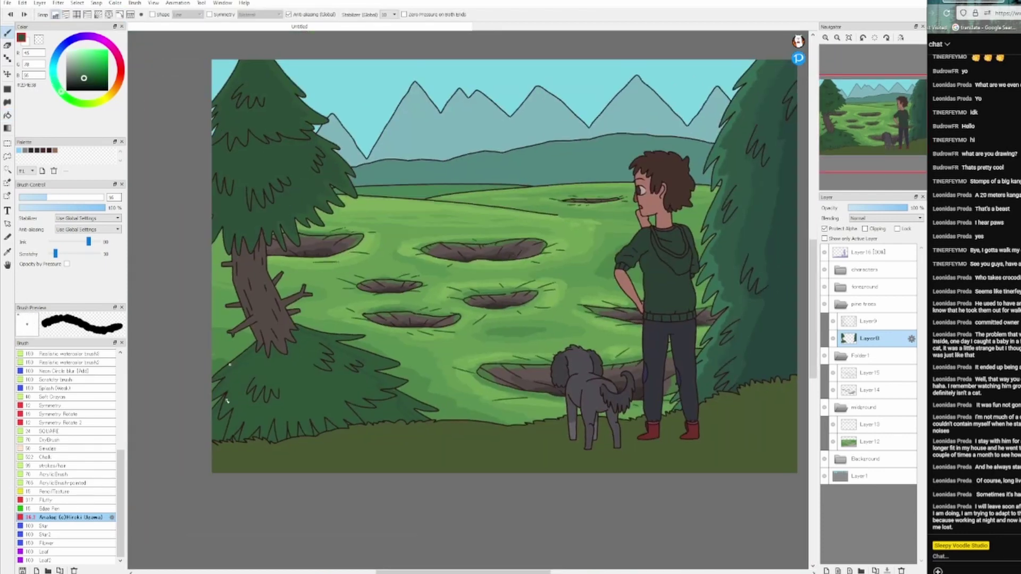
scroll(299, 426, up, 3)
scroll(454, 333, up, 2)
scroll(486, 342, up, 2)
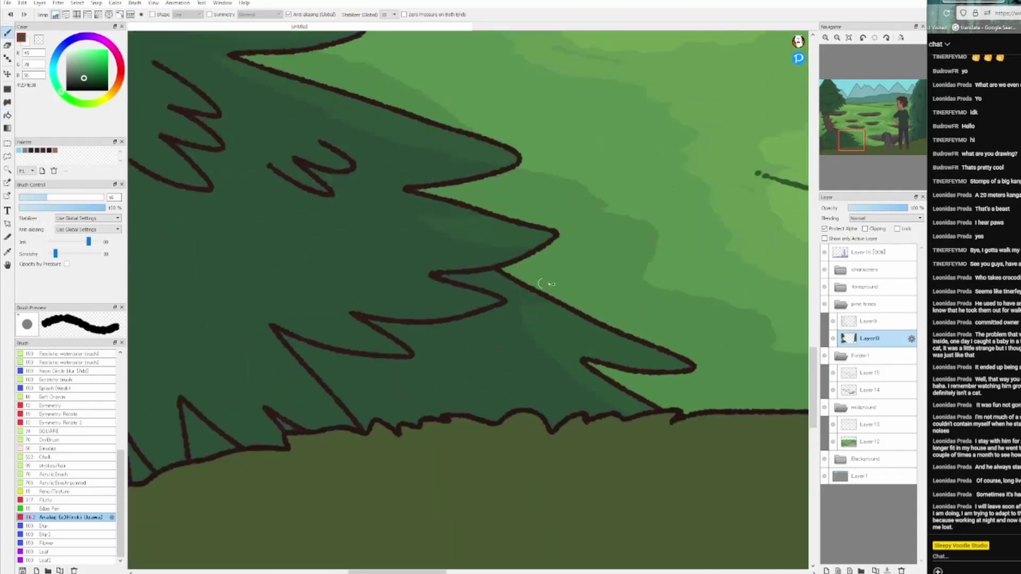
scroll(542, 283, down, 2)
scroll(206, 169, down, 4)
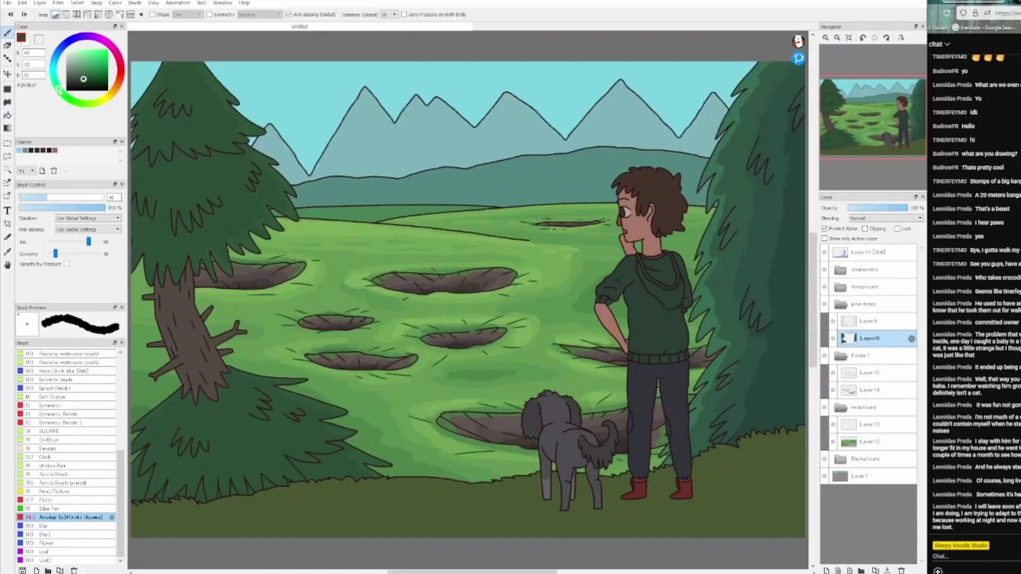
Step: Deepen the left pine's shading with a darker green beneath its tiers and around the top of the lower foliage
drag(259, 208, 382, 184)
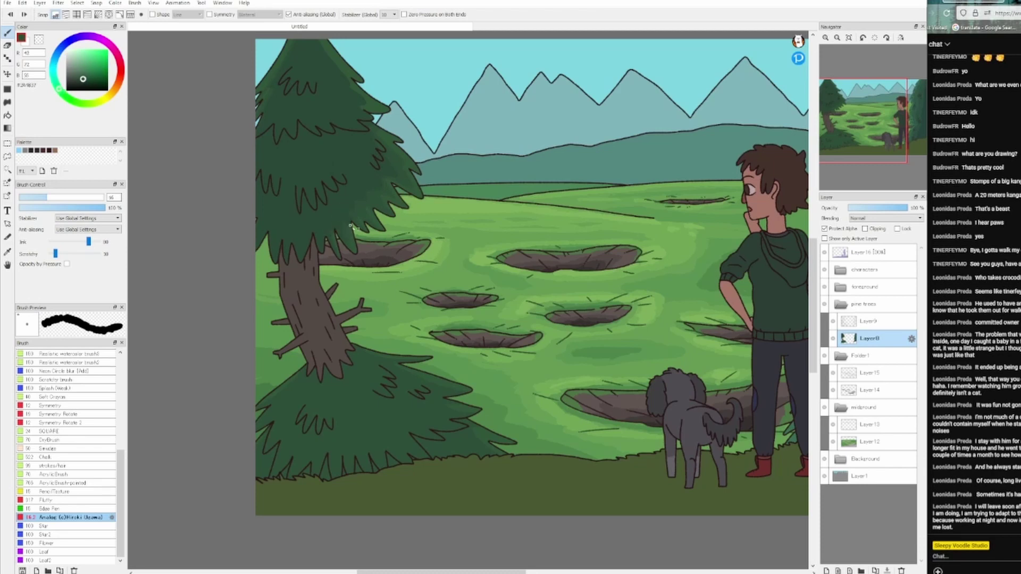
scroll(252, 399, down, 2)
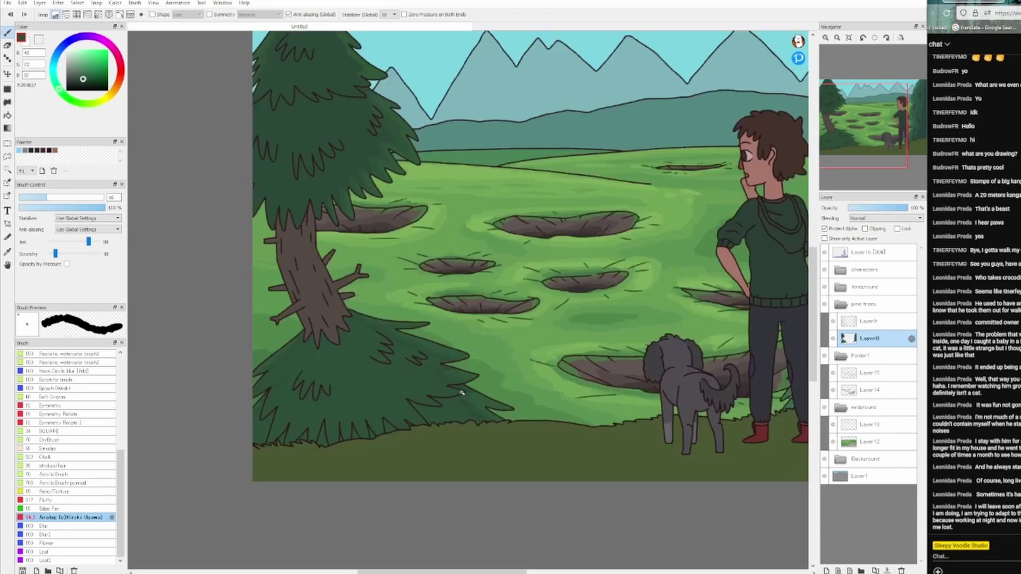
drag(406, 337, 428, 372)
key(g)
scroll(367, 135, up, 2)
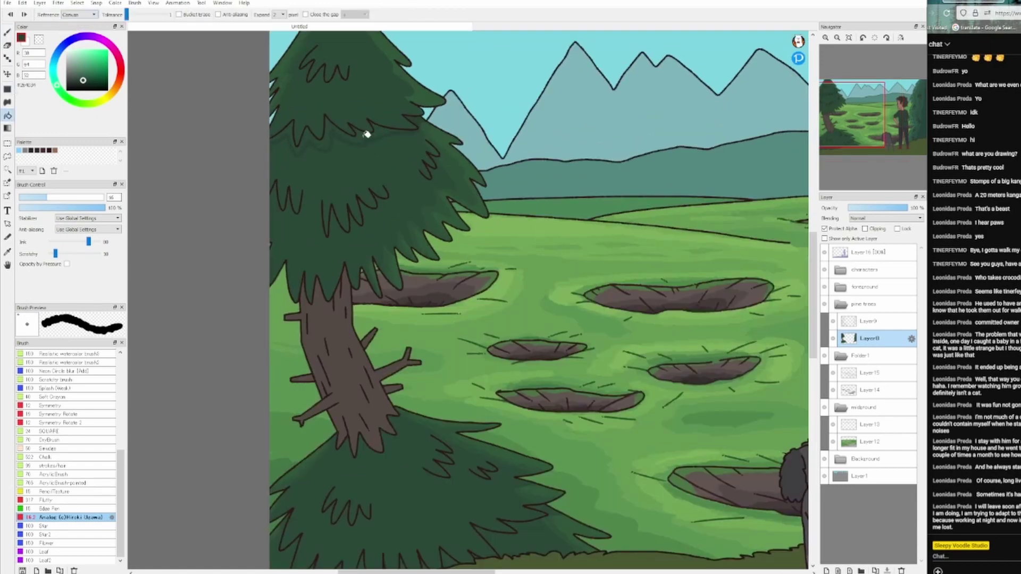
scroll(367, 135, up, 2)
key(b)
scroll(388, 292, down, 5)
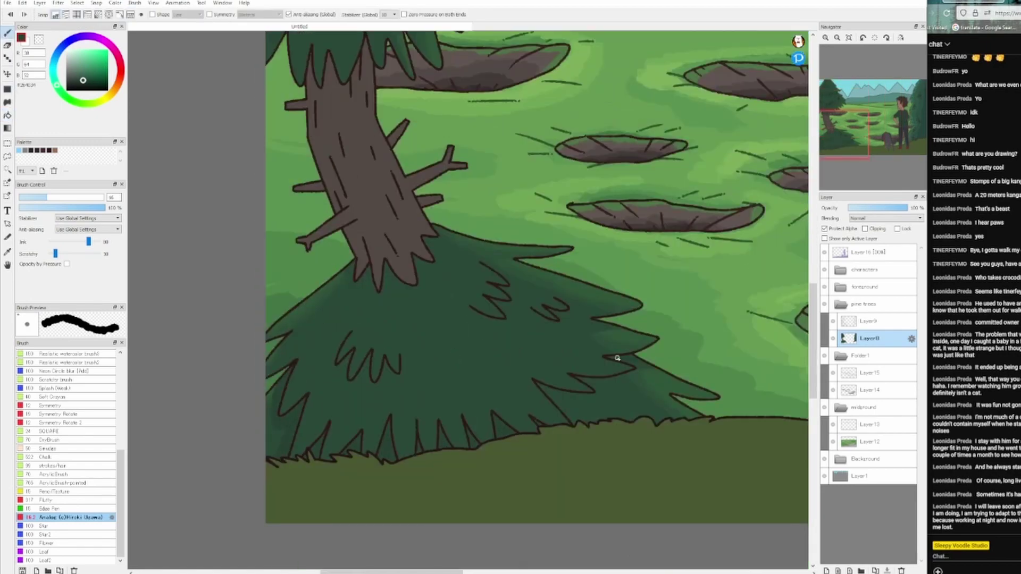
Step: Paint dark green shadows beneath the left pine's needle marks and tier edges, on the lower foliage and upper crown
scroll(572, 395, down, 5)
scroll(378, 391, up, 5)
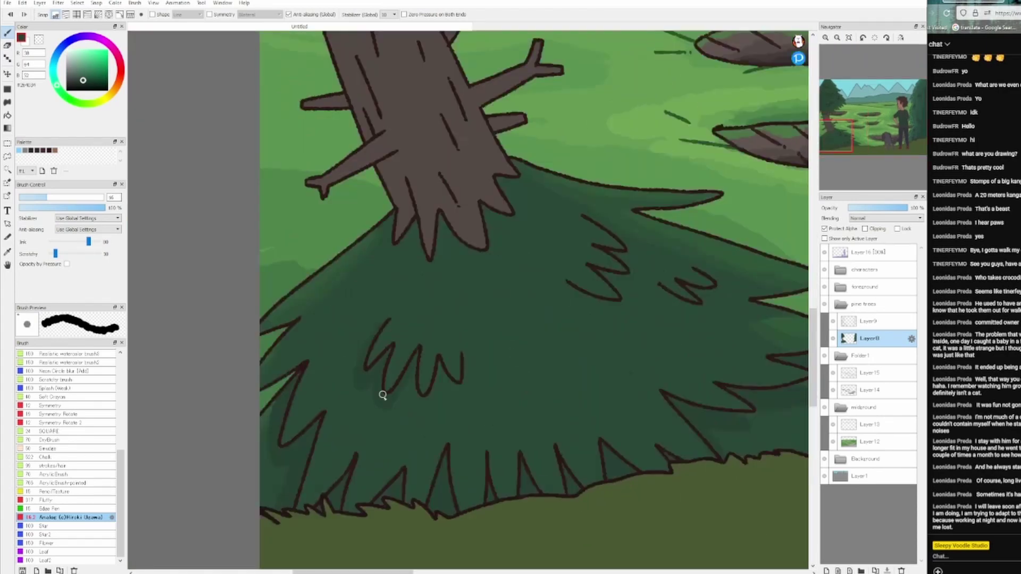
scroll(574, 333, up, 2)
scroll(522, 407, down, 2)
scroll(488, 343, up, 5)
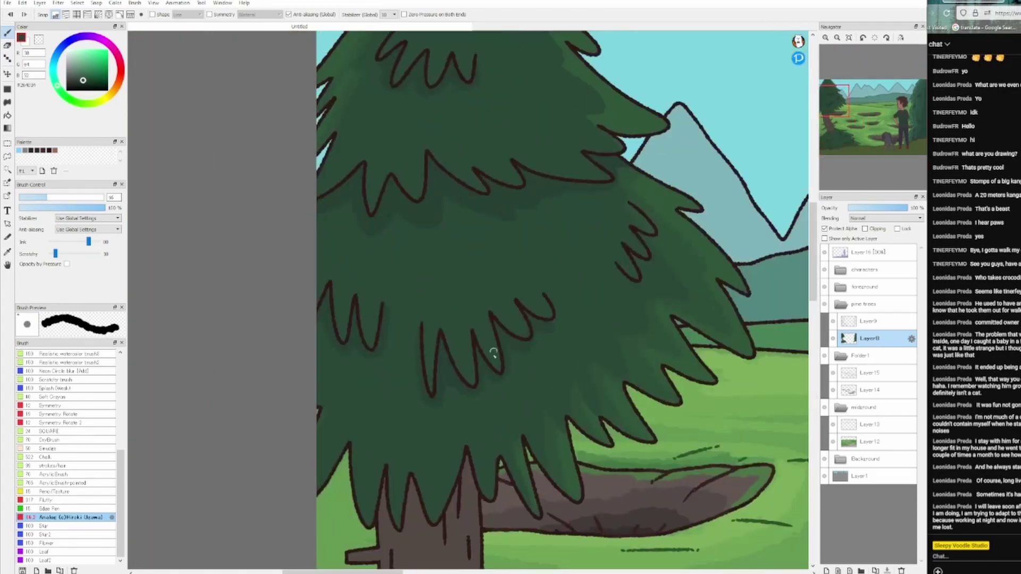
scroll(501, 369, up, 3)
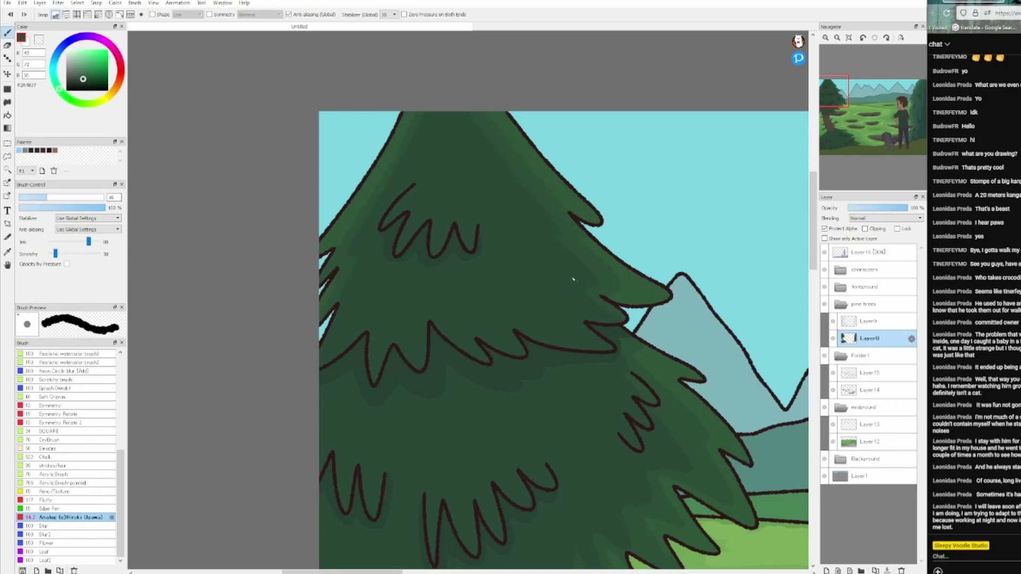
scroll(574, 278, down, 3)
scroll(585, 287, up, 4)
scroll(610, 280, down, 3)
Step: Add dark shadows under the right pine's needle marks and lighter green strokes along its jagged edge
scroll(592, 301, up, 3)
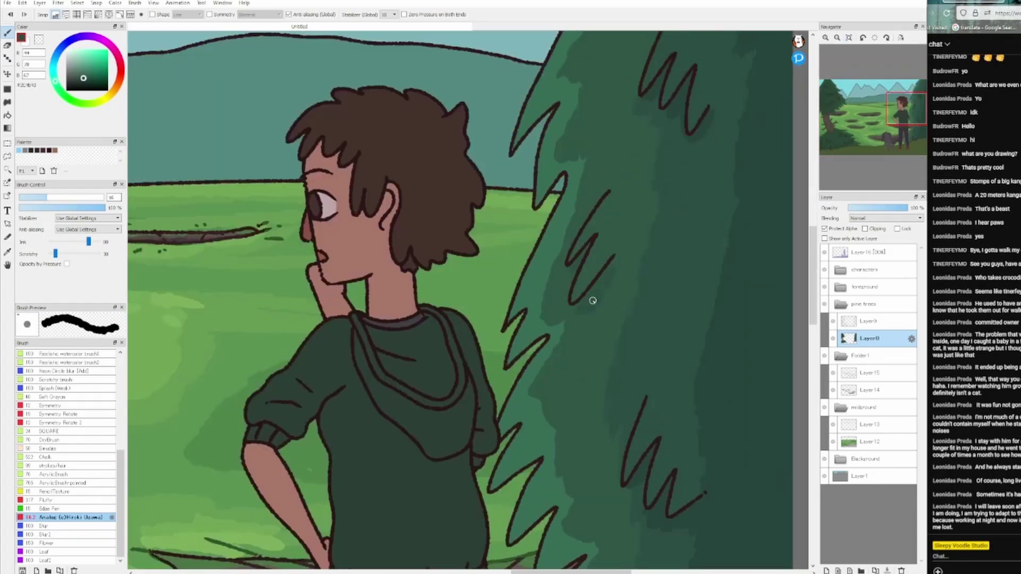
scroll(592, 301, down, 5)
scroll(559, 255, up, 3)
scroll(521, 213, up, 2)
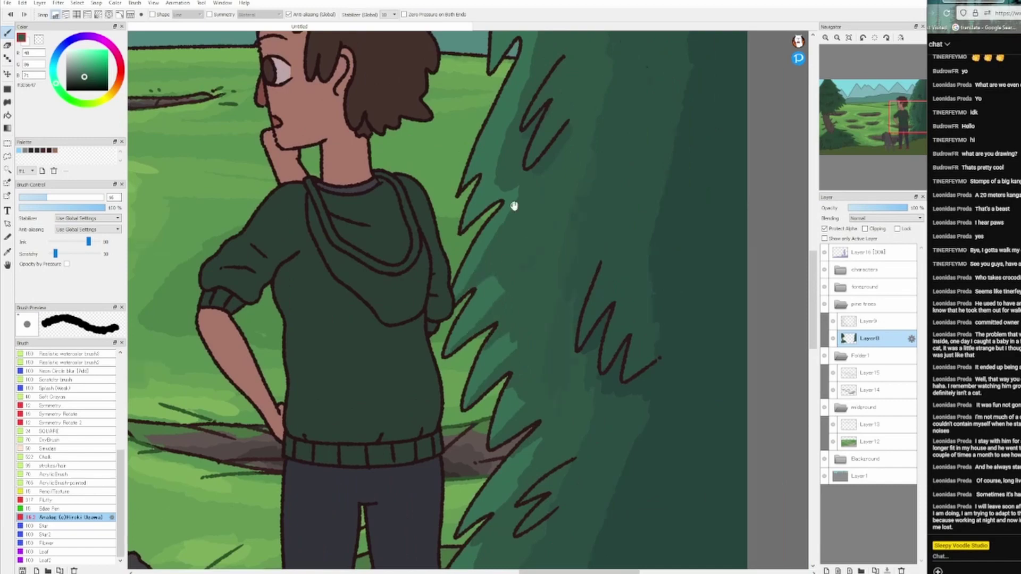
scroll(513, 206, up, 5)
scroll(452, 298, down, 7)
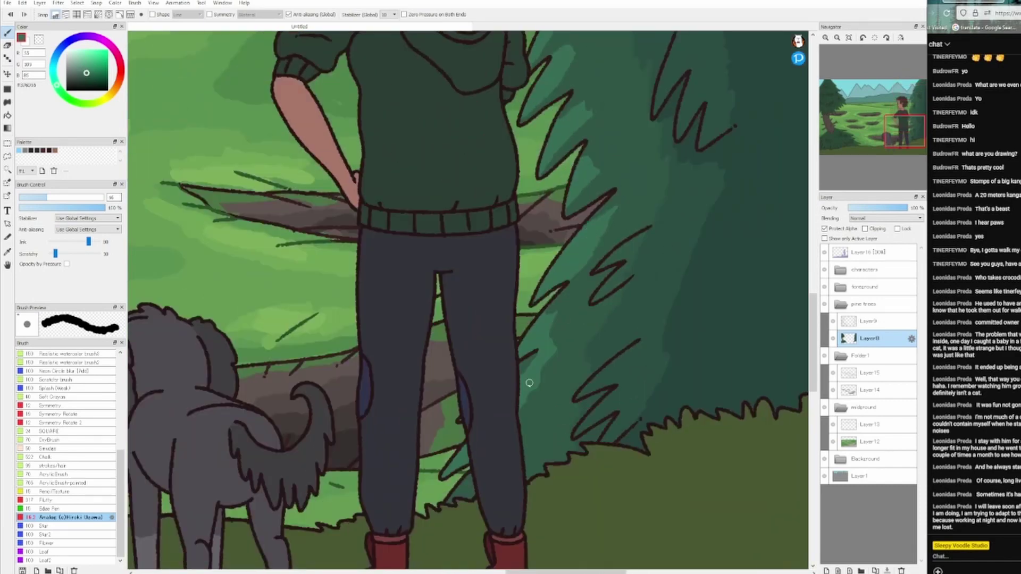
scroll(530, 382, down, 5)
alt+click(717, 164)
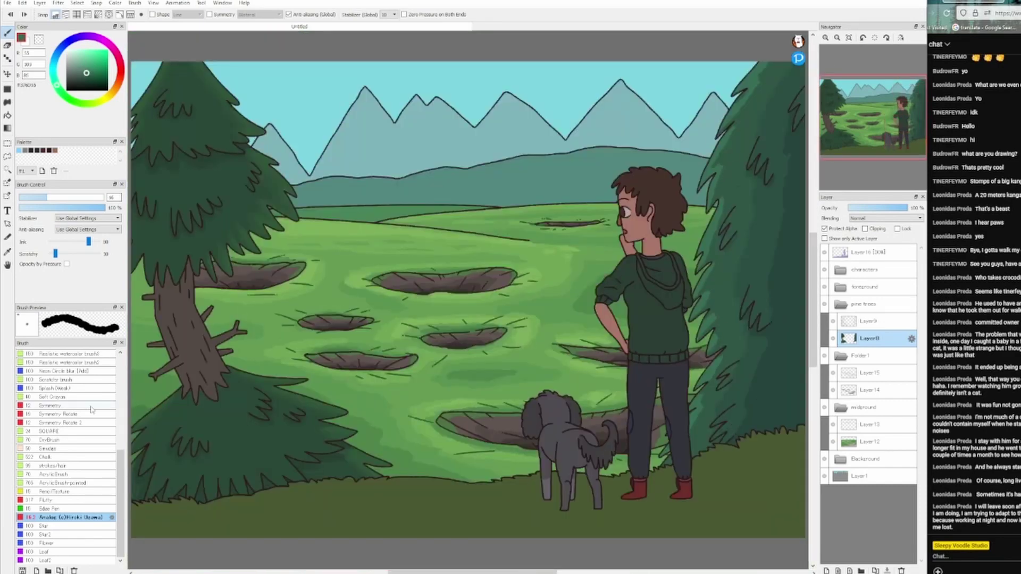
key(bracketleft)
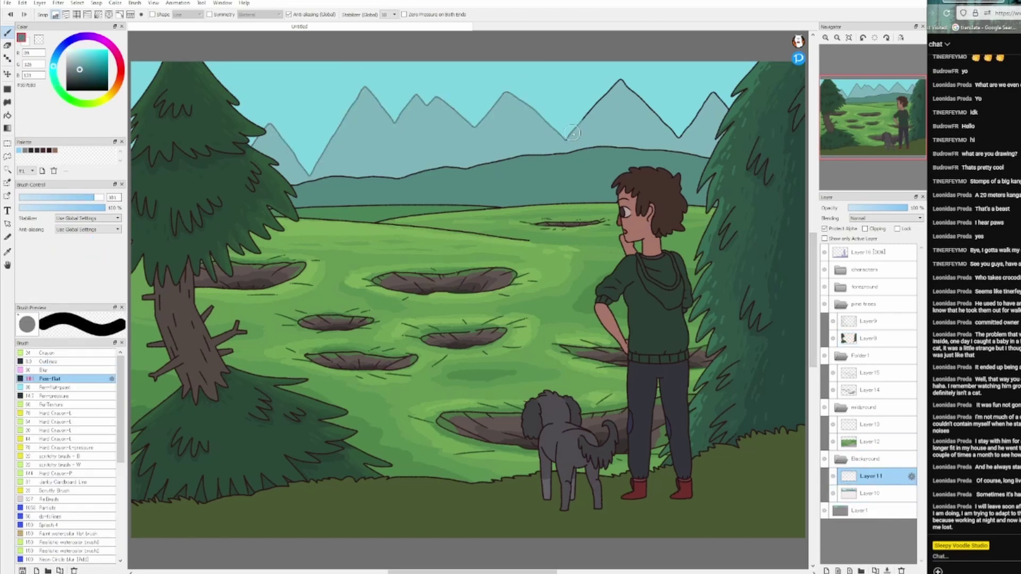
Step: Recolour the outlines of the distant hills, grassy field and foreground with darker tints of their fill colours using the Pen-flat brush
alt+click(282, 190)
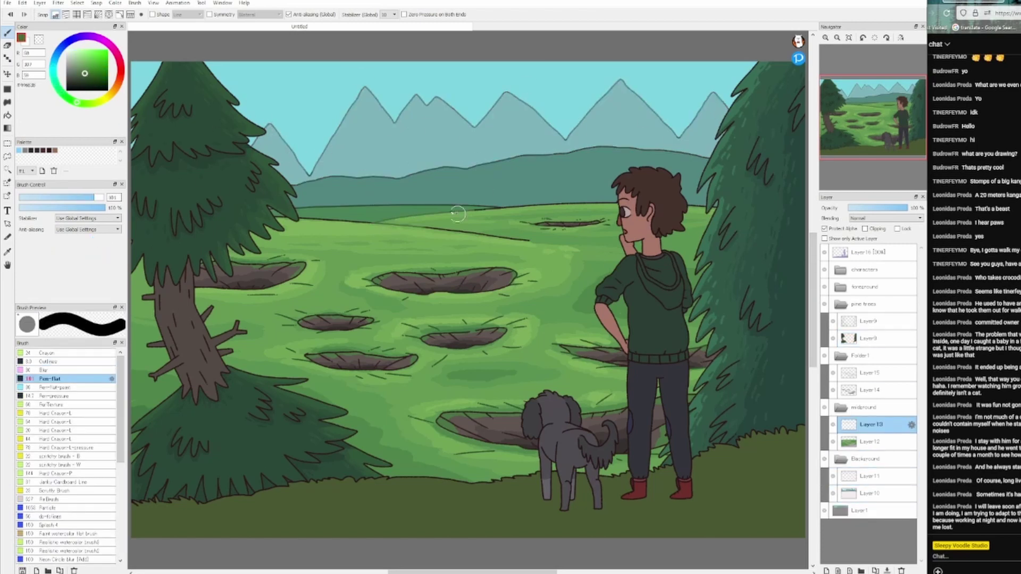
alt+click(286, 217)
alt+click(523, 475)
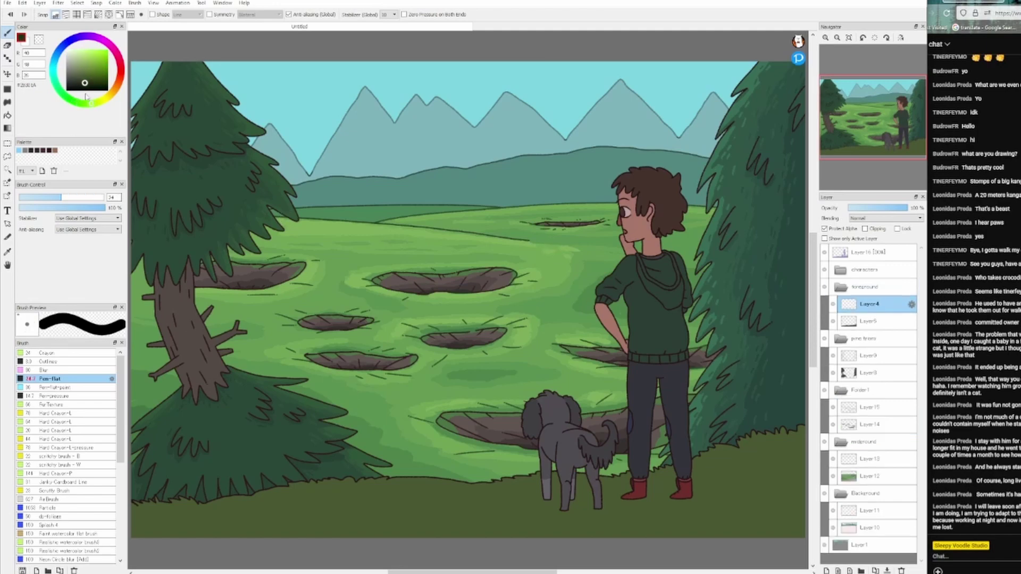
scroll(270, 91, down, 1)
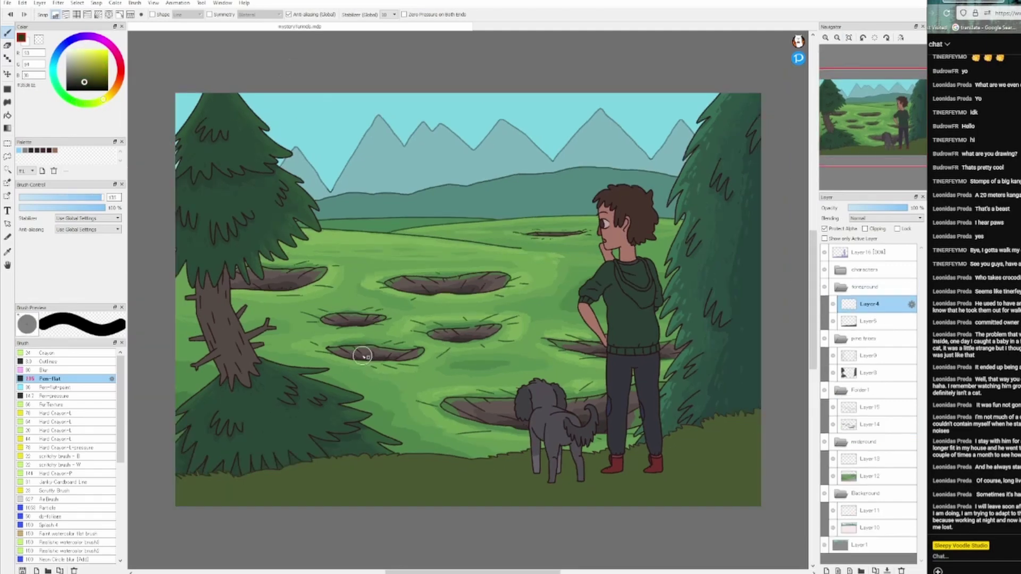
Step: Erase the face outline around the character's chin and mouth on the line-art layer
click(872, 252)
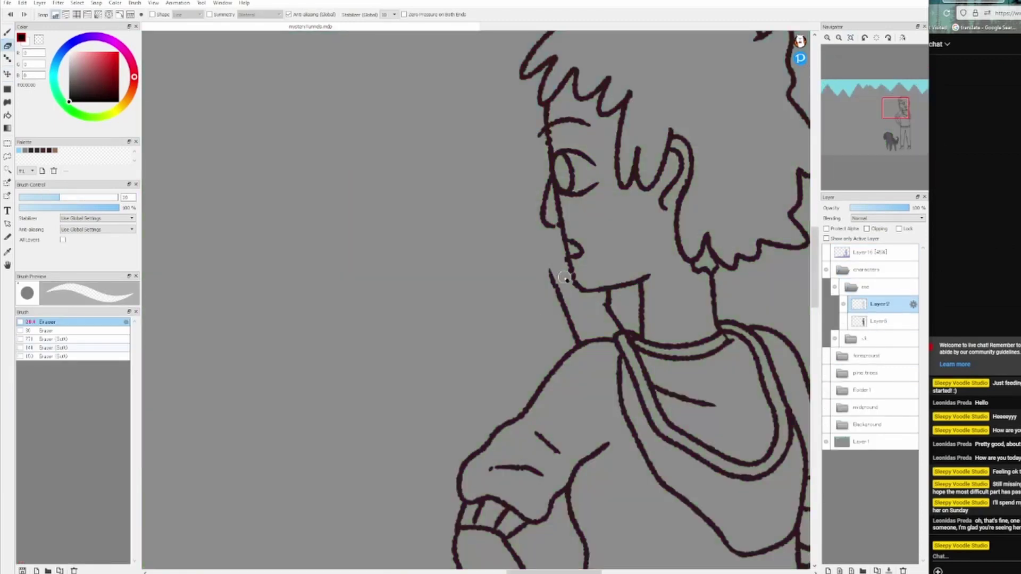
drag(551, 271, 557, 242)
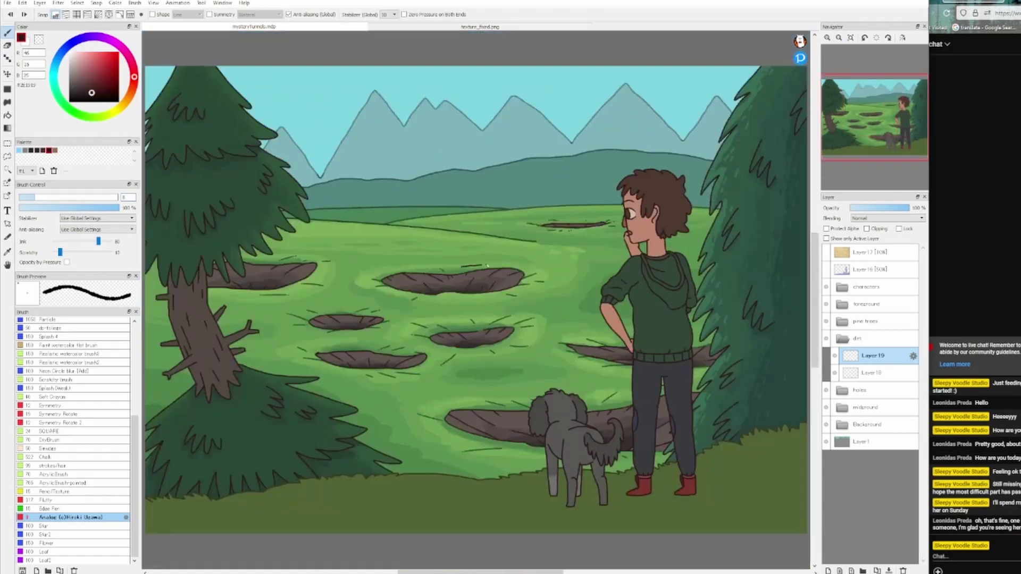
Step: Outline dirt mounds beside the large middle hole and the two small central holes on the dirt folder's upper layer
drag(531, 273, 549, 280)
mouse_move(466, 351)
mouse_down()
mouse_move(538, 342)
mouse_move(452, 353)
mouse_move(421, 332)
mouse_move(459, 315)
mouse_move(459, 333)
mouse_move(497, 322)
mouse_up()
key(ctrl+z)
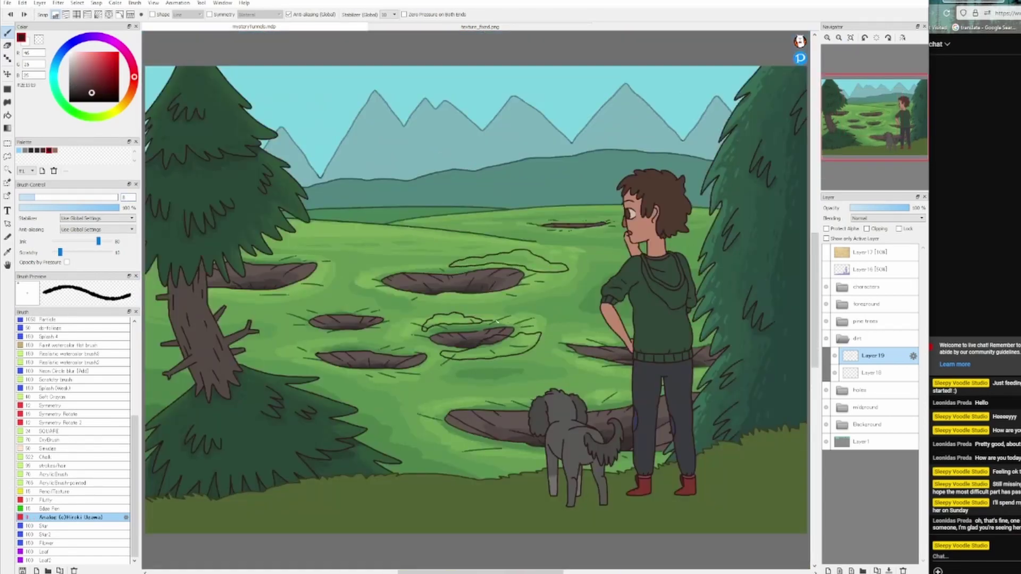
drag(307, 314, 353, 310)
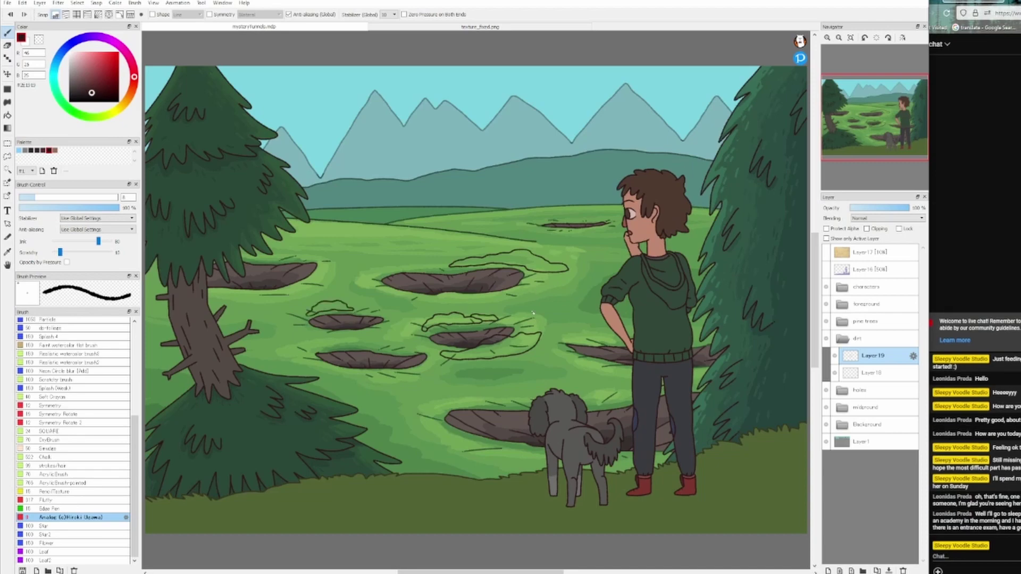
Step: Outline a dirt mound wrapping around the right end of the large middle hole and merge it into the mound line layer
scroll(535, 288, up, 3)
key(ctrl+shift+n)
mouse_move(426, 309)
mouse_down()
mouse_move(542, 305)
mouse_move(538, 256)
mouse_up()
key(e)
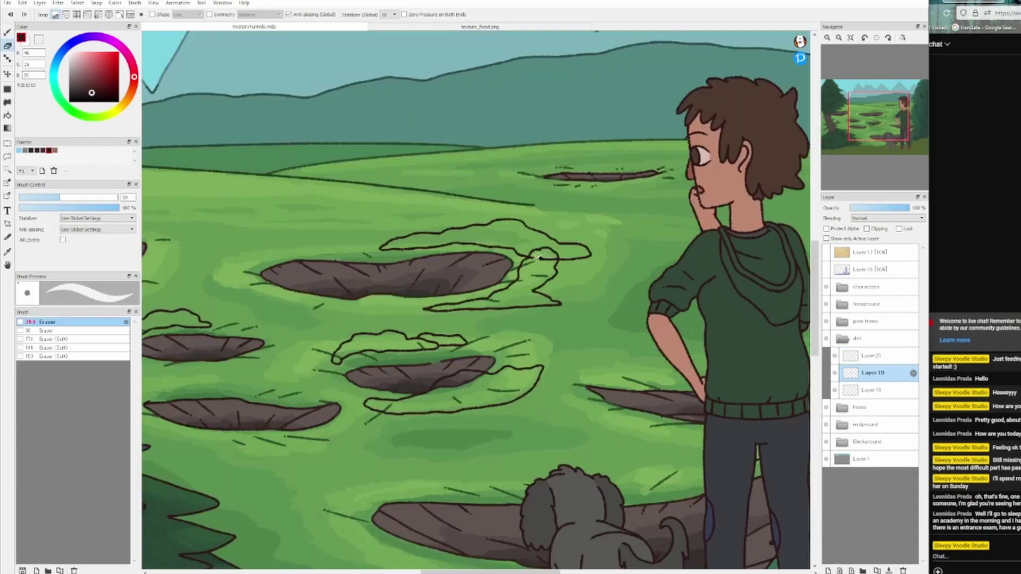
key(b)
key(ctrl+e)
key(ctrl+minus)
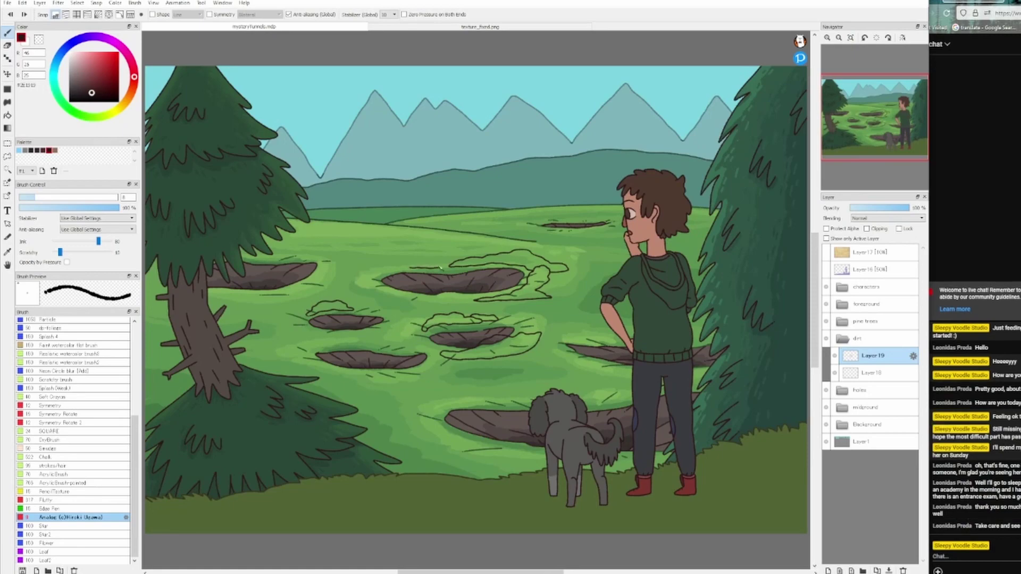
Step: Outline dirt mounds beside the hole behind the character, at the large middle hole's upper left, and around the front hole near the dog
key(ctrl+plus)
scroll(446, 299, down, 5)
scroll(441, 327, up, 1)
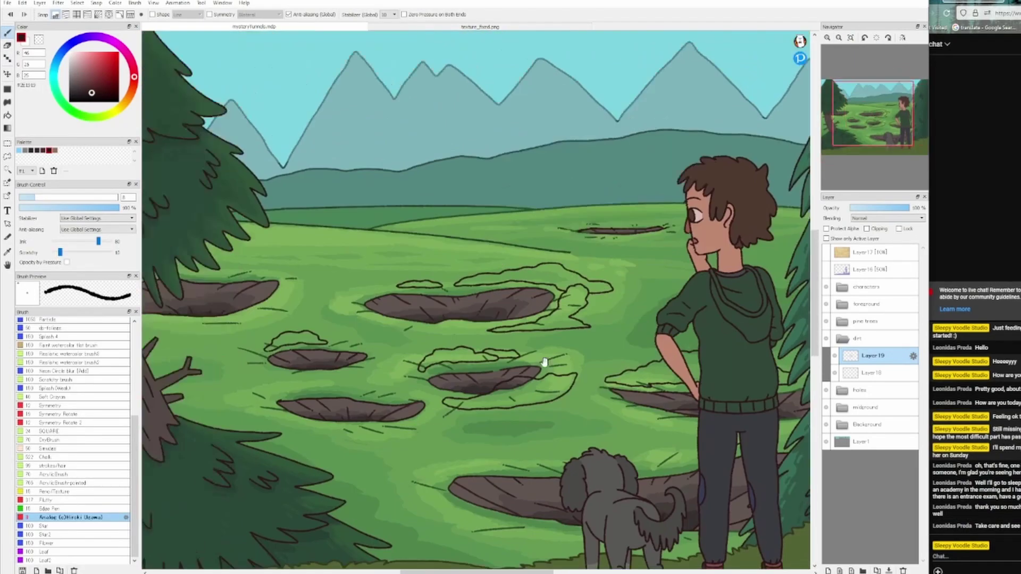
drag(442, 328, 340, 346)
key(ctrl+z)
drag(404, 314, 487, 319)
key(ctrl+z)
key(ctrl+shift+n)
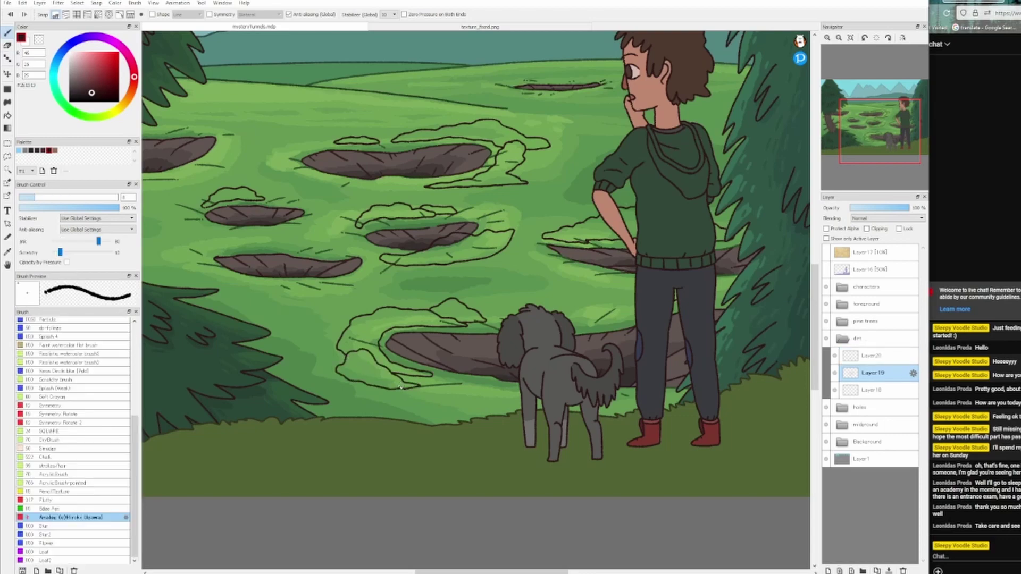
Step: Outline a small mound beside the left central hole and fill all the mounds with greyish brown on the dirt folder's lowest layer
scroll(355, 310, up, 2)
key(ctrl+Down)
scroll(386, 272, up, 3)
scroll(443, 242, right, 3)
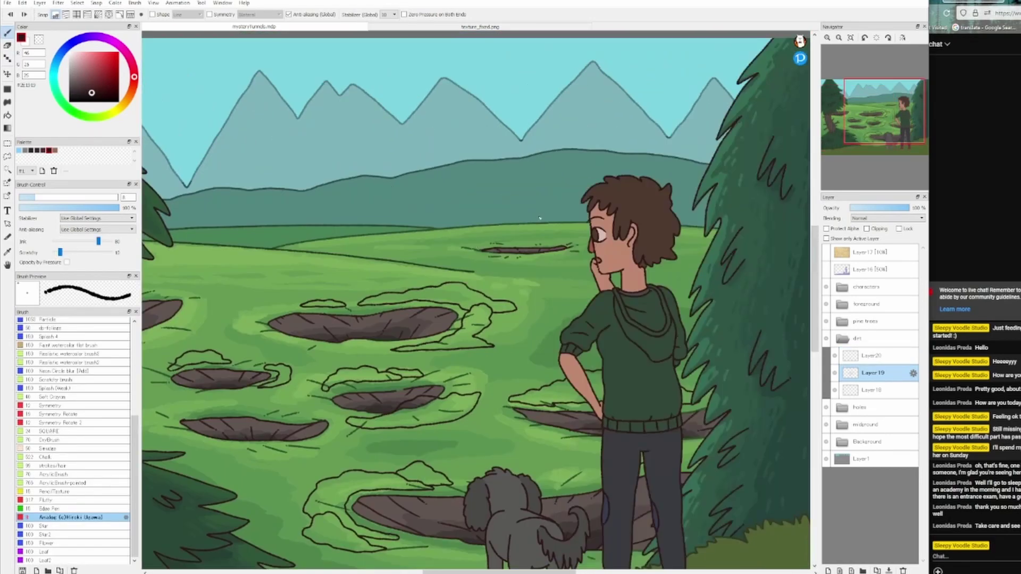
scroll(540, 218, left, 3)
scroll(539, 218, right, 3)
scroll(540, 218, left, 3)
key(ctrl+Down)
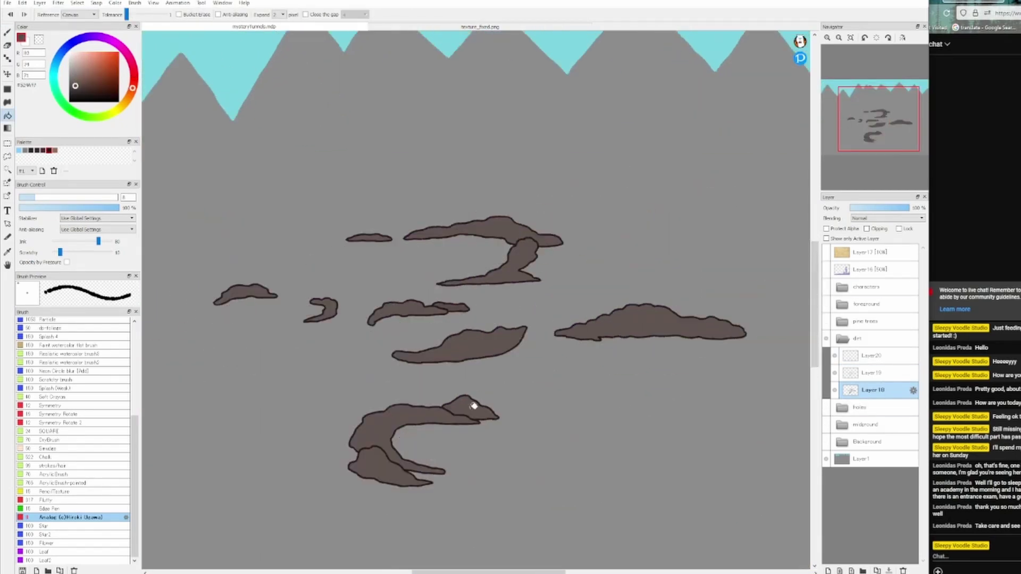
Step: Shade the lower and inner sides of the dirt mounds with darker brown, using a larger brush and protected alpha
key(b)
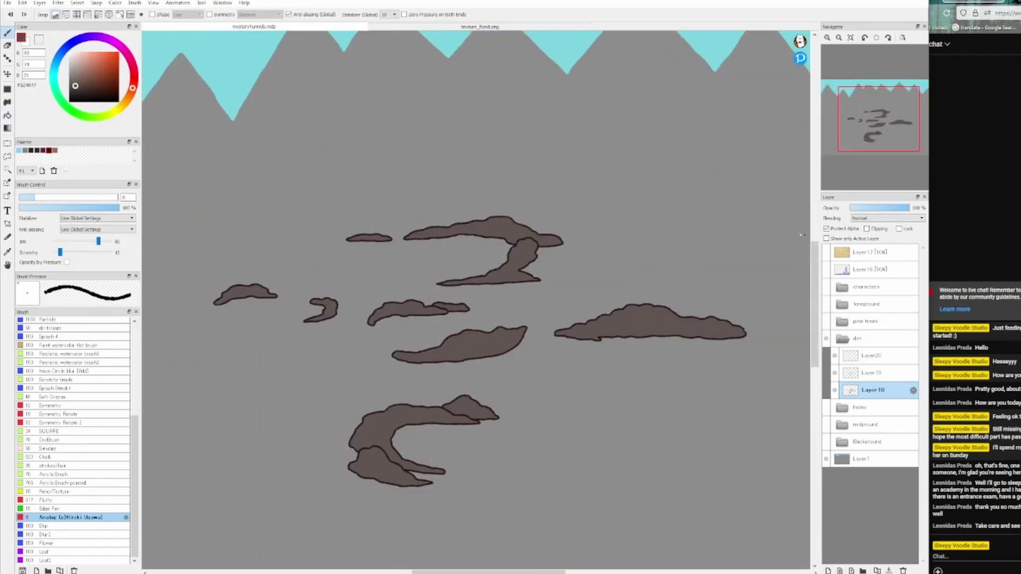
key(bracketright)
key(bracketright)
key(bracketright)
key(bracketright)
drag(528, 243, 538, 278)
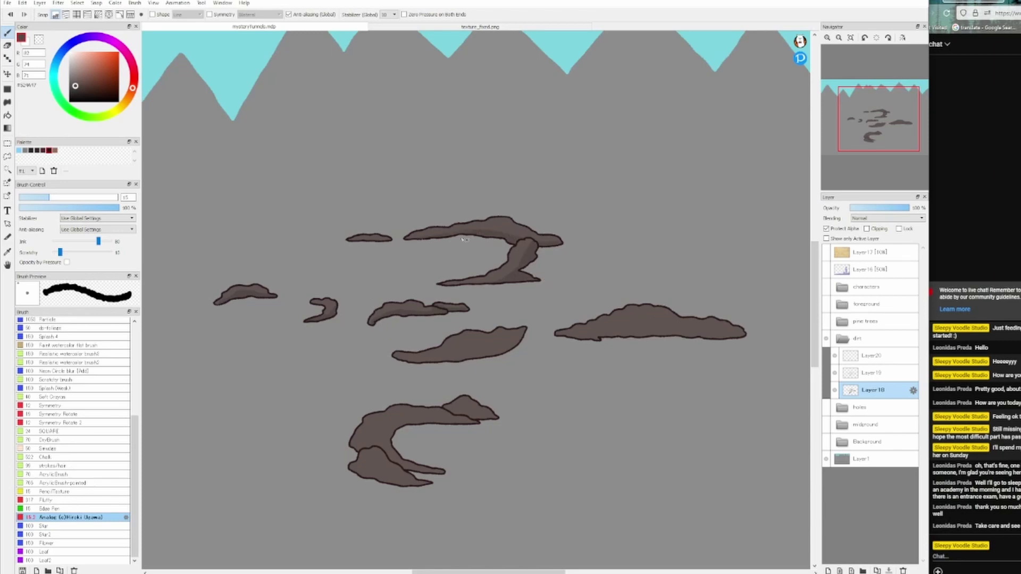
drag(449, 355, 519, 340)
mouse_move(457, 420)
mouse_down()
mouse_move(377, 442)
mouse_move(437, 467)
mouse_up()
drag(723, 331, 595, 327)
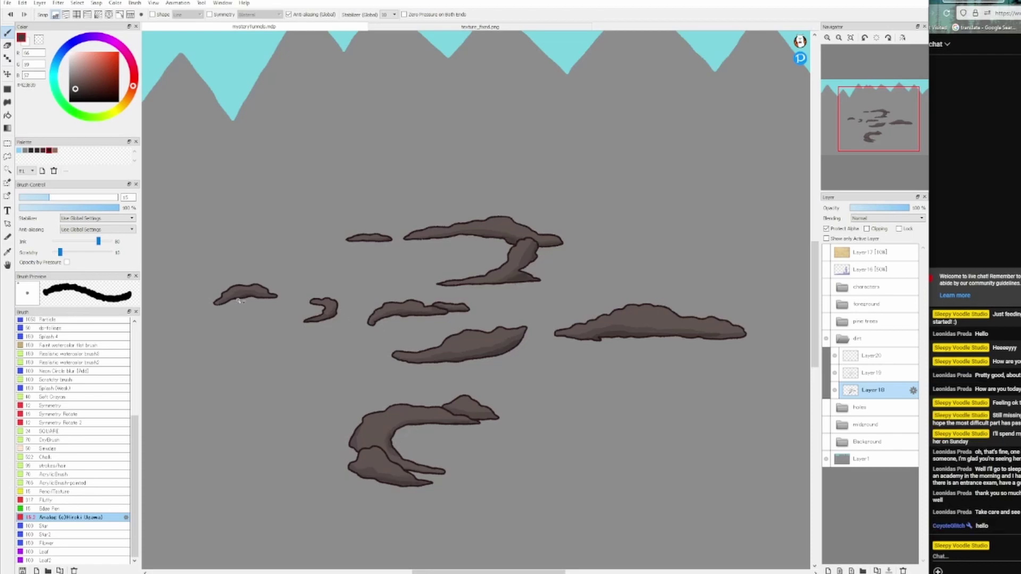
Step: Paint flat brown dirt patches around the large middle, right central and lower central holes on the dirts layer in the holes folder
click(77, 85)
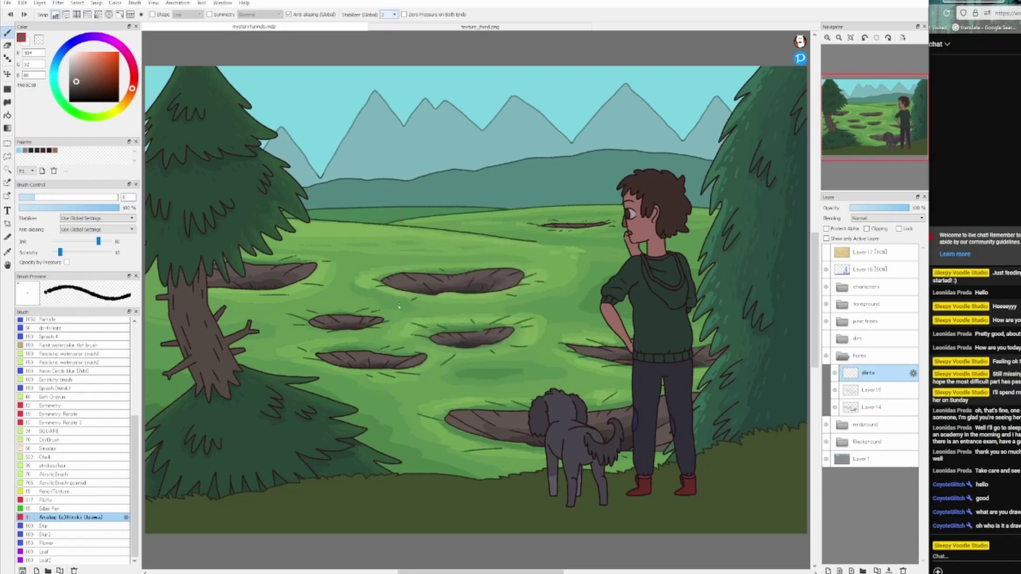
mouse_move(423, 271)
mouse_down()
mouse_move(461, 269)
mouse_move(513, 293)
mouse_move(539, 287)
mouse_up()
drag(524, 334, 495, 346)
mouse_move(524, 322)
mouse_down()
mouse_move(513, 340)
mouse_move(501, 324)
mouse_up()
drag(320, 349, 346, 347)
drag(402, 352, 415, 357)
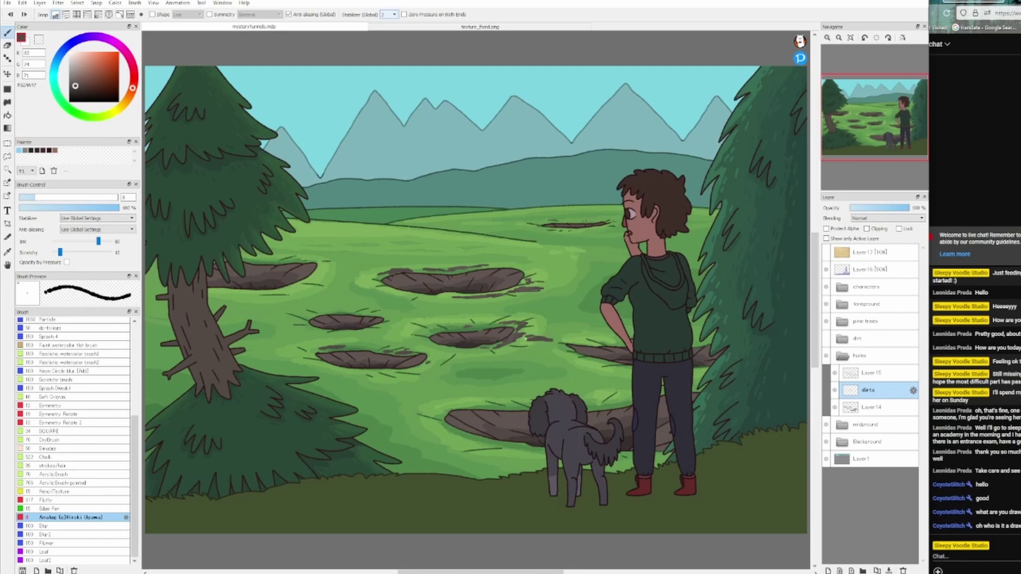
Step: Paint brown dirt patches around the small left central hole, the far-left hole and the large front hole
drag(333, 309, 382, 314)
drag(268, 258, 288, 262)
drag(290, 255, 314, 261)
drag(322, 267, 285, 289)
drag(313, 285, 278, 291)
drag(491, 404, 438, 410)
drag(524, 403, 476, 409)
mouse_move(472, 432)
mouse_down()
mouse_move(445, 439)
mouse_move(414, 428)
mouse_up()
drag(632, 397, 600, 402)
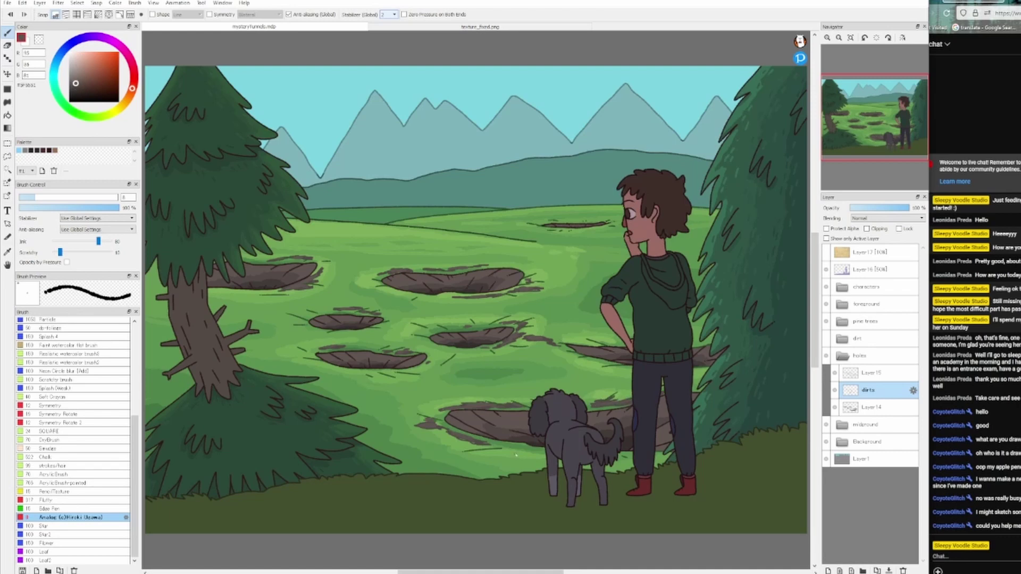
Step: Add dirt patches around the distant hole and the hole behind the character, and touch up the large middle hole's edges
drag(606, 222, 555, 223)
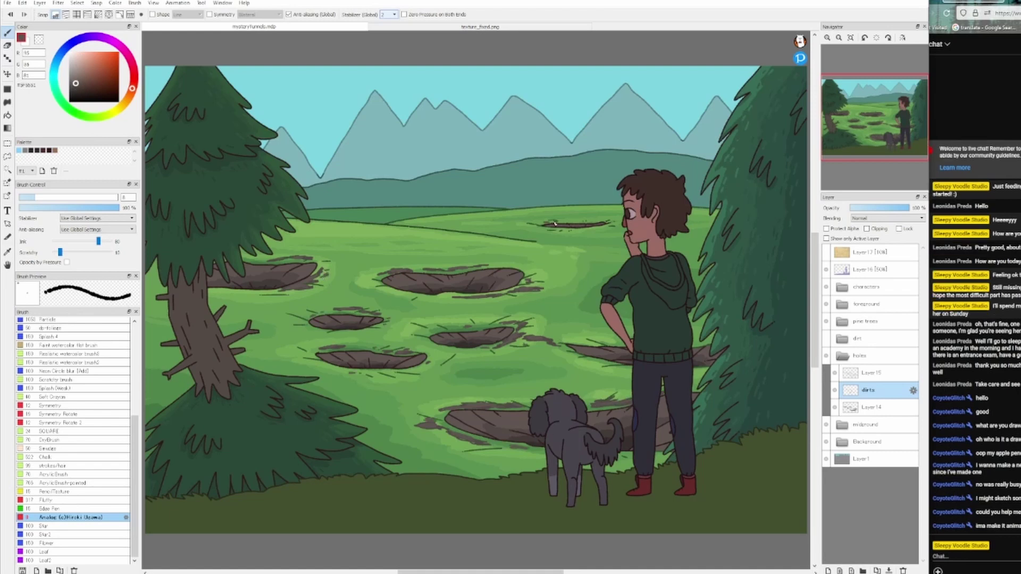
alt+click(625, 418)
drag(707, 344, 606, 339)
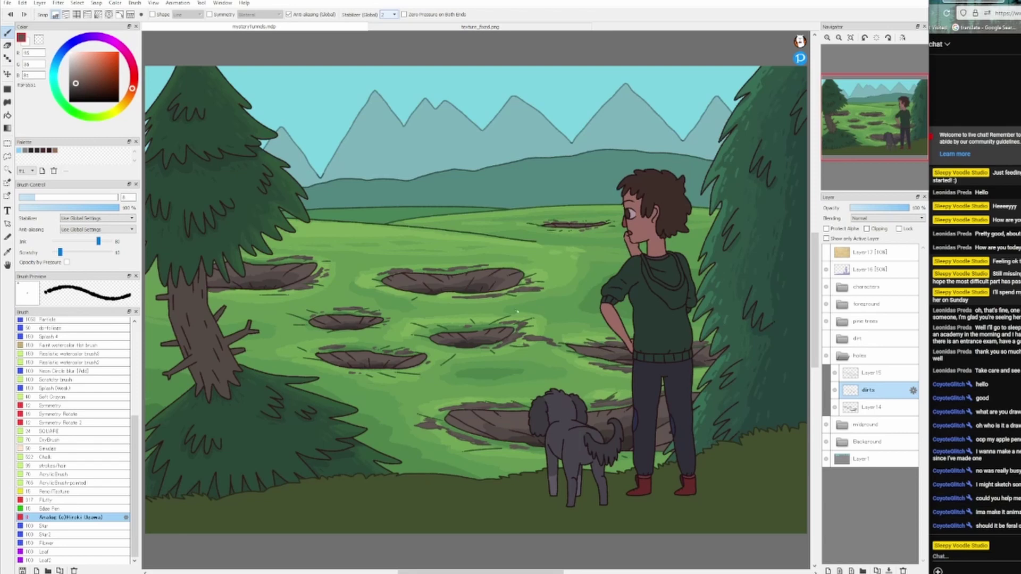
alt+click(400, 291)
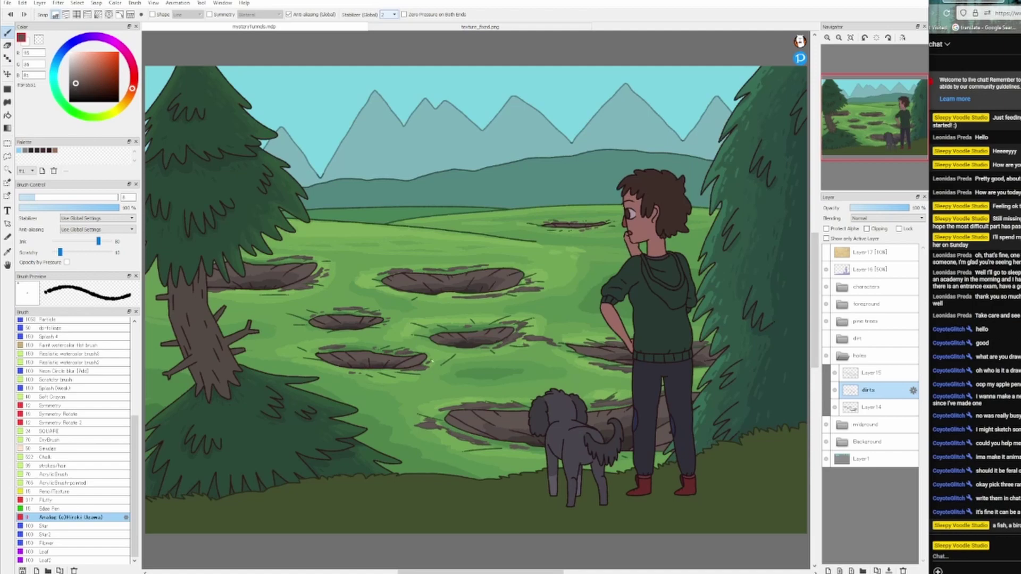
click(842, 356)
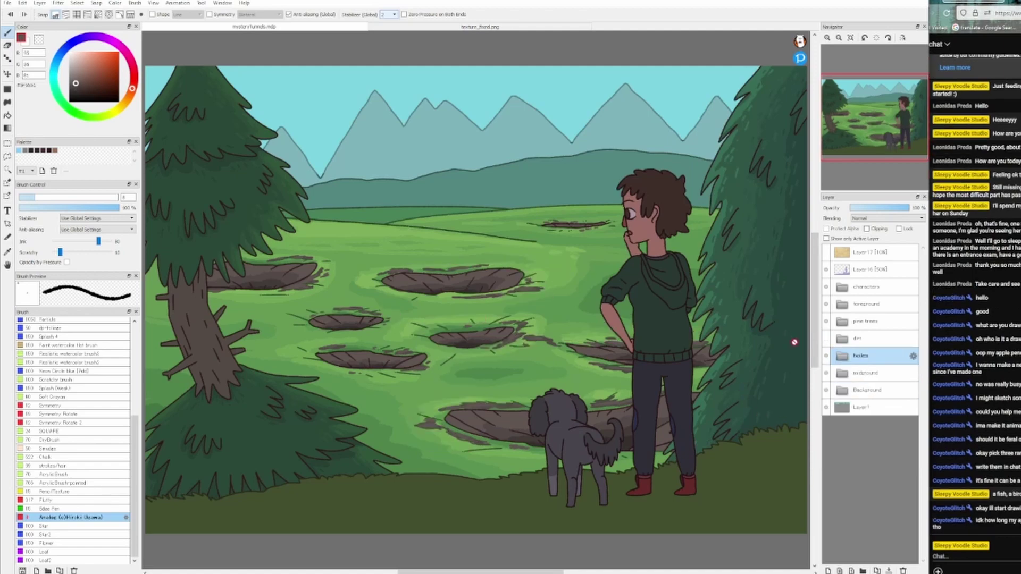
Step: Paint a dark brown shadow on the left pine's trunk below the foliage on the pine trees colour layer
click(842, 322)
click(861, 355)
scroll(406, 350, up, 5)
mouse_move(356, 320)
mouse_down()
mouse_move(406, 349)
mouse_move(470, 239)
mouse_move(482, 314)
mouse_up()
scroll(427, 291, down, 3)
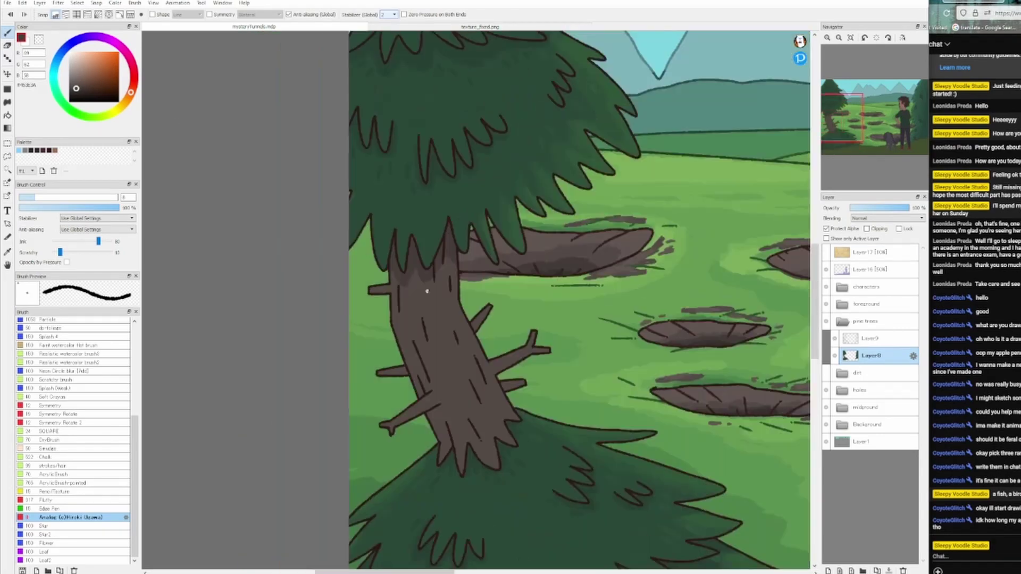
alt+click(421, 262)
drag(422, 262, 417, 274)
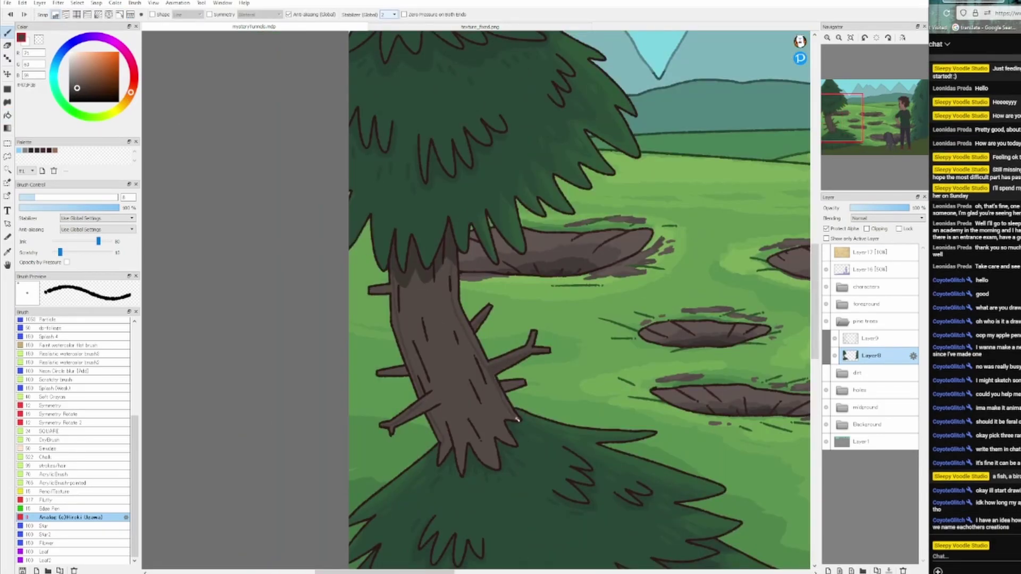
alt+click(462, 290)
scroll(468, 201, up, 2)
scroll(478, 326, down, 6)
scroll(478, 326, up, 1)
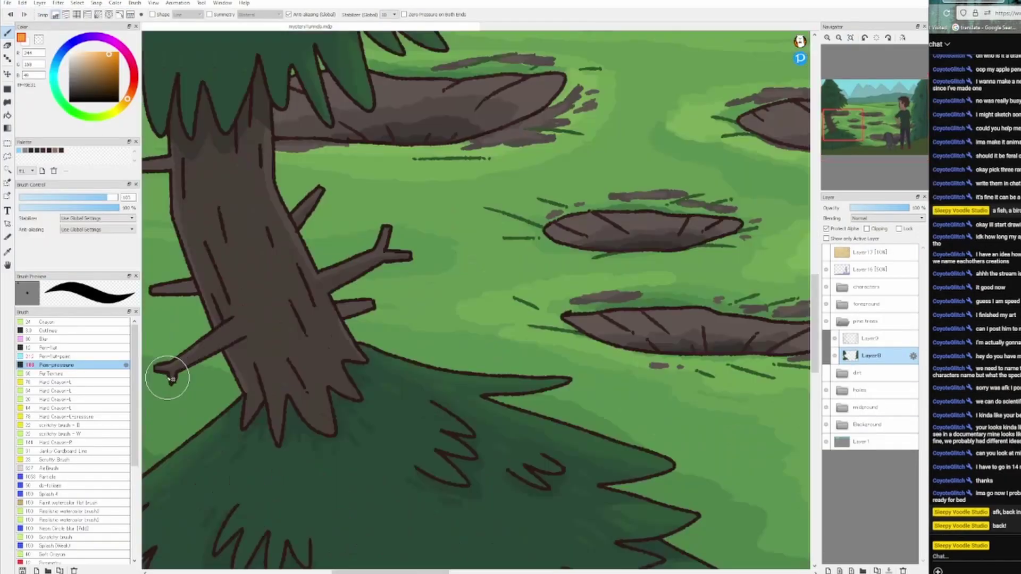
Step: Shade the left pine's trunk and branch stubs with darker brown and add lighter bark streaks, using the Analog brush
key(b)
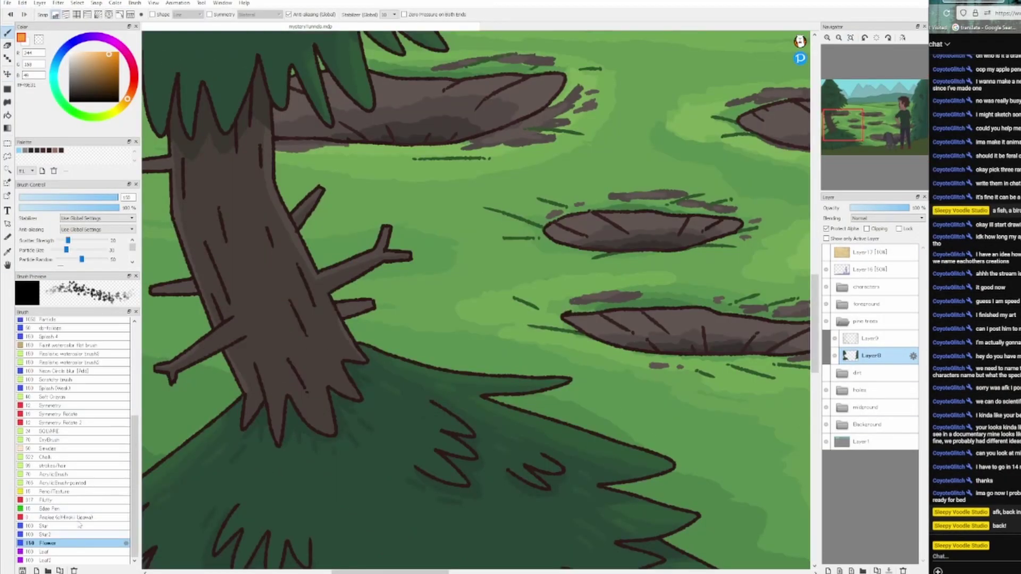
alt+click(246, 341)
drag(184, 139, 248, 199)
alt+click(248, 199)
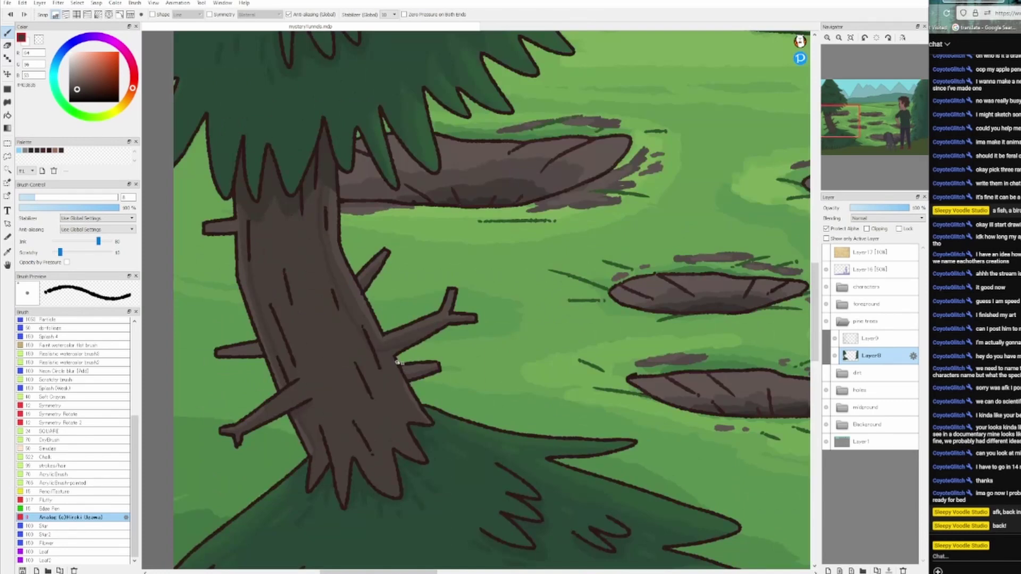
drag(278, 398, 410, 399)
alt+click(250, 290)
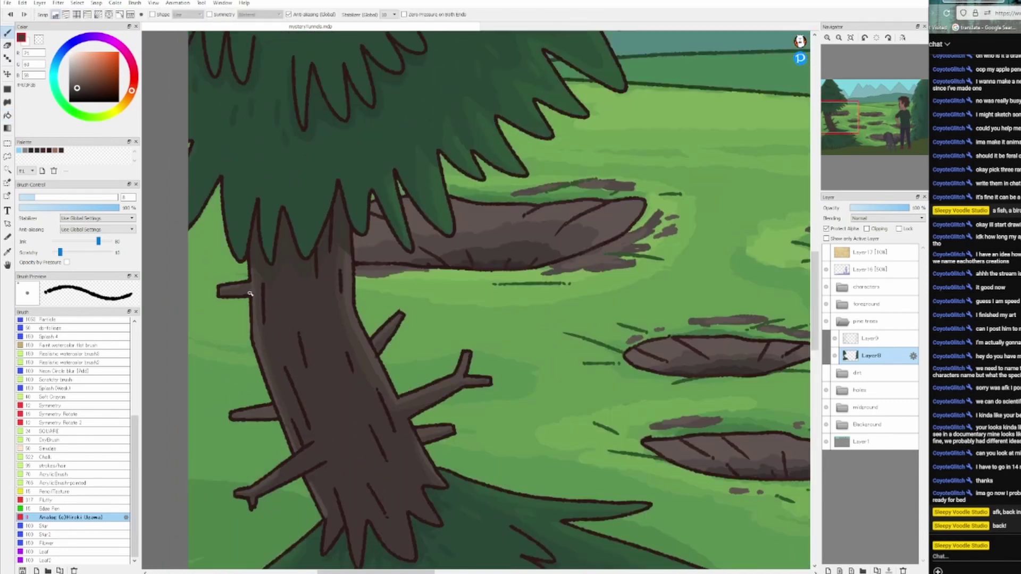
drag(250, 290, 421, 217)
alt+click(422, 216)
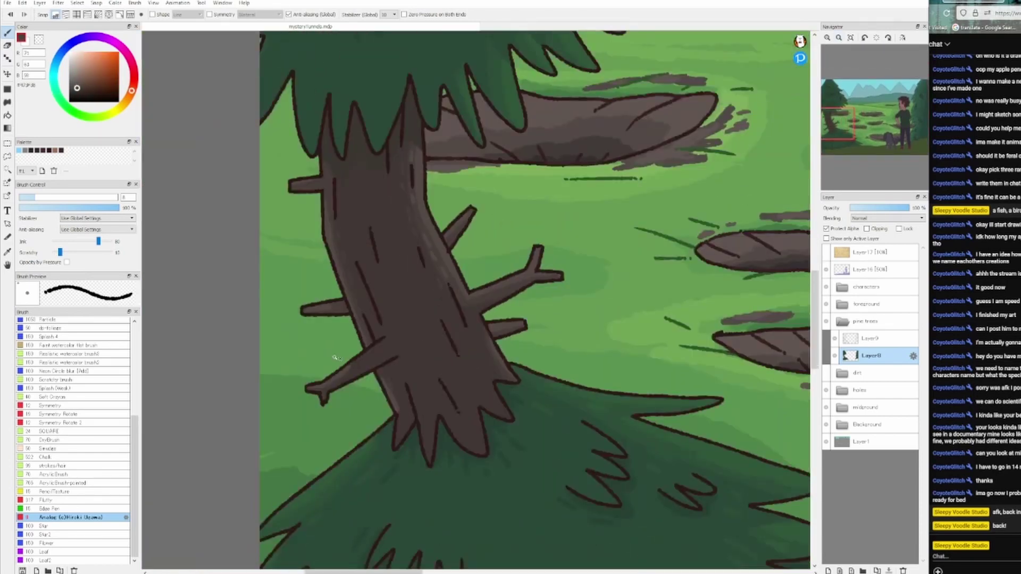
key(ctrl+0)
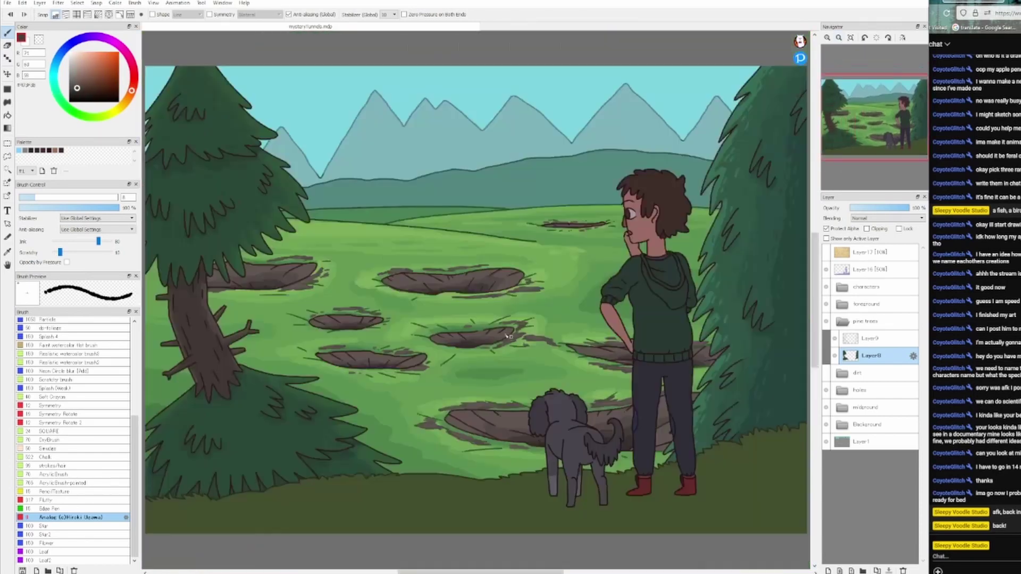
Step: Touch up the dirt patches around the far-left, middle and front holes on the dirts layer with sampled browns
ctrl+shift+click(521, 351)
alt+click(521, 351)
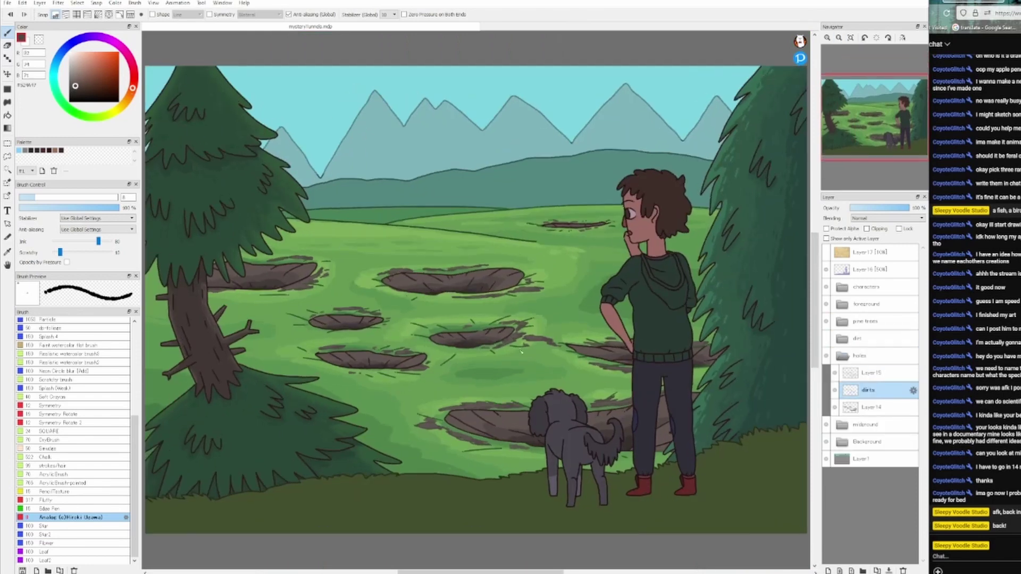
alt+click(465, 269)
alt+click(293, 267)
drag(320, 261, 298, 259)
alt+click(484, 440)
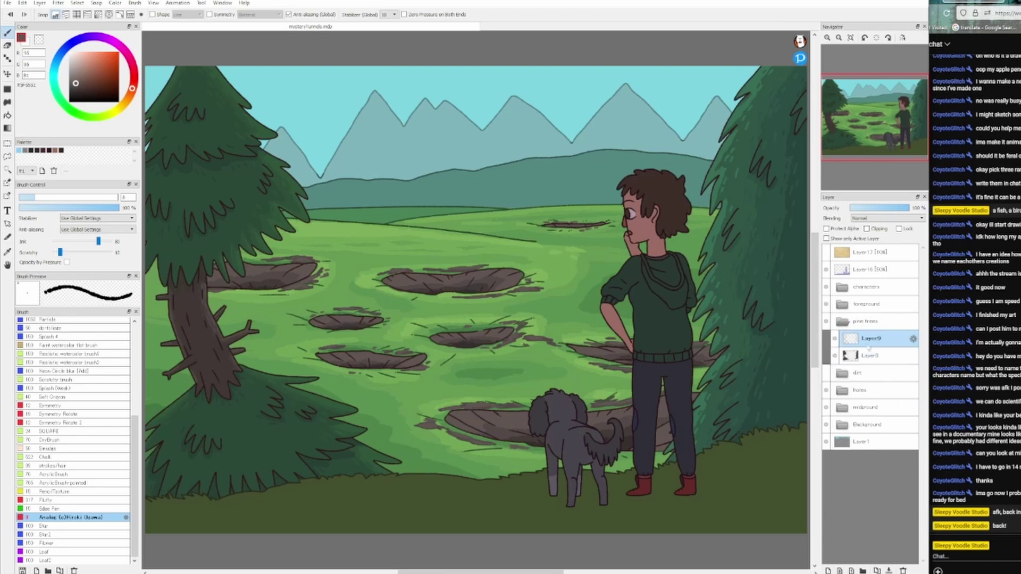
Step: Recolour the pine foliage outlines dark green on the pine trees line layer with the Pen-flat brush
alt+click(212, 239)
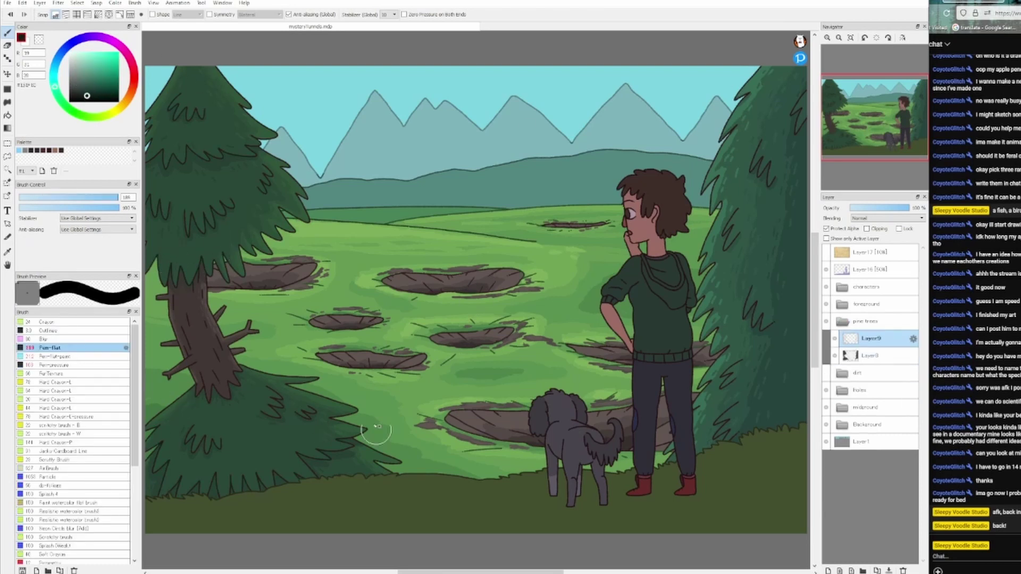
alt+click(374, 442)
click(842, 321)
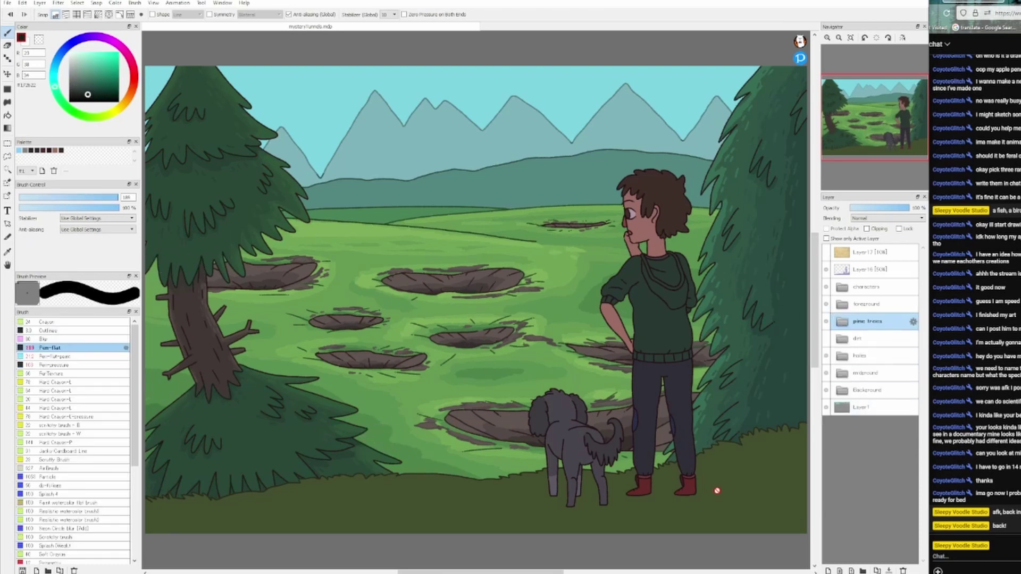
Step: Paint lighter green bands along the foreground grass's upper edge on the foreground colour layer
click(877, 308)
click(871, 338)
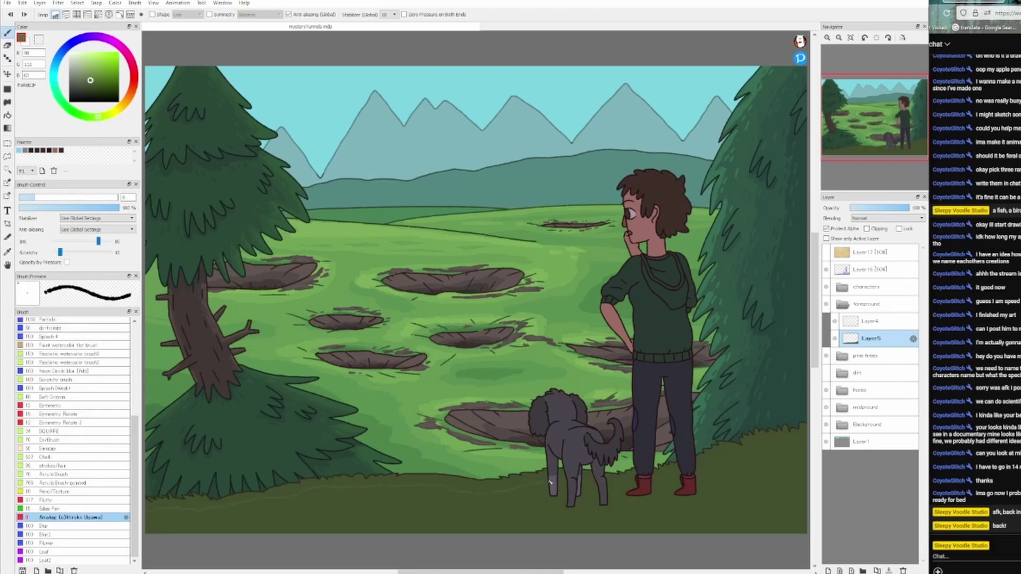
scroll(308, 488, up, 3)
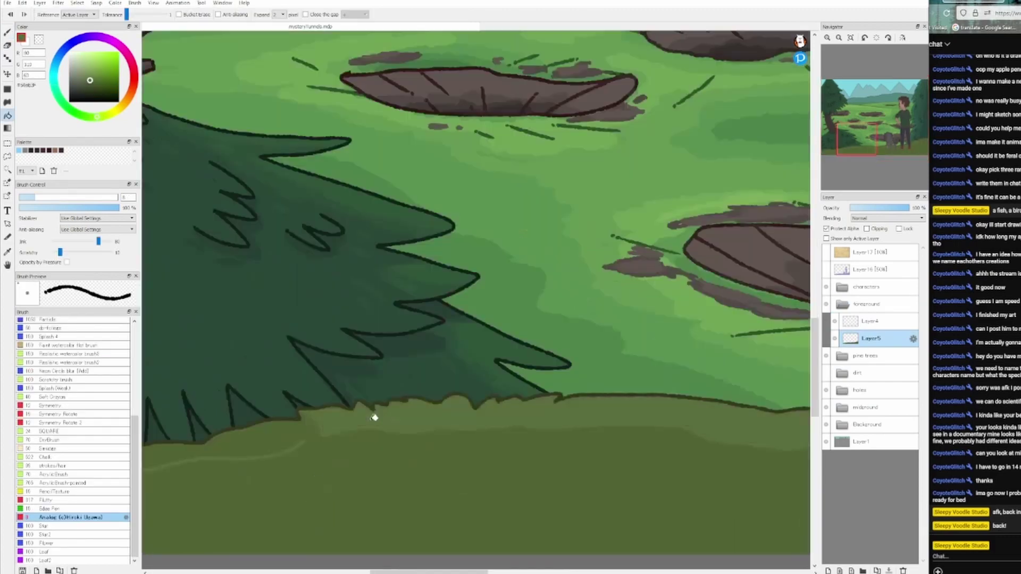
scroll(376, 415, down, 4)
key(])
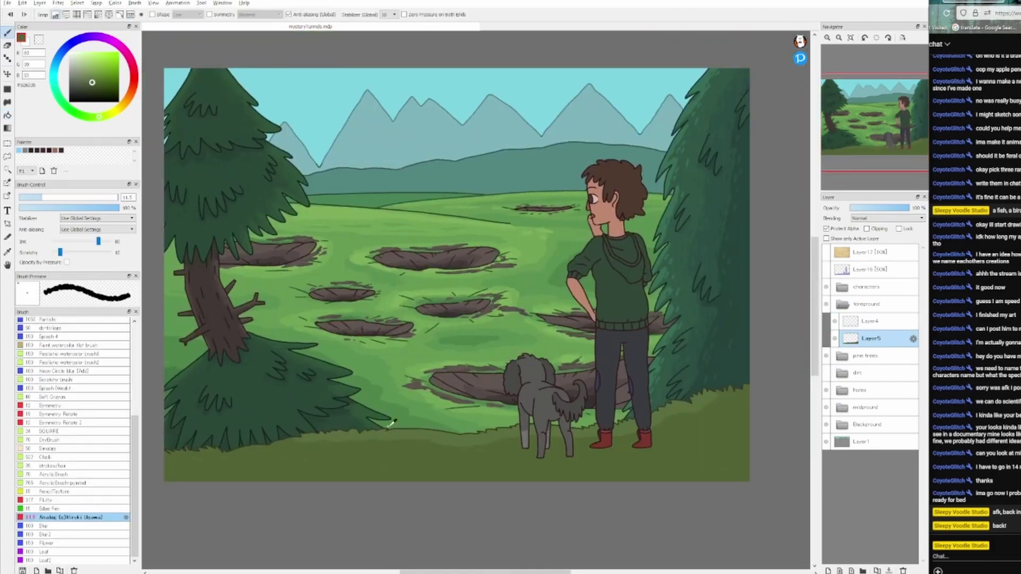
key(g)
scroll(456, 452, up, 3)
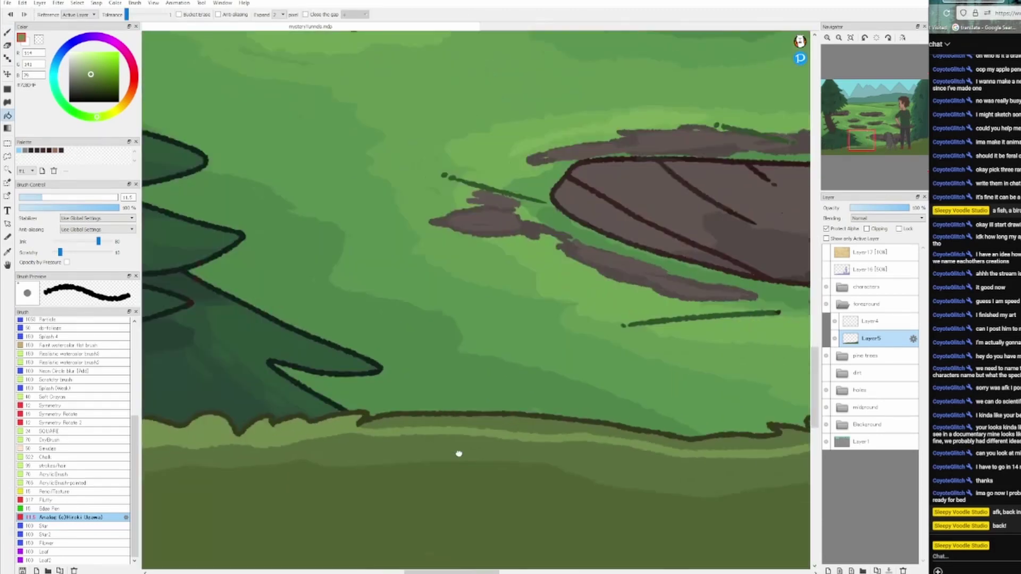
Step: Shade the lower foreground grass on the foreground colour layer with darker green bands, outlining with the Analog brush and bucket-filling
scroll(413, 351, down, 3)
key(b)
alt+click(160, 518)
drag(147, 524, 509, 517)
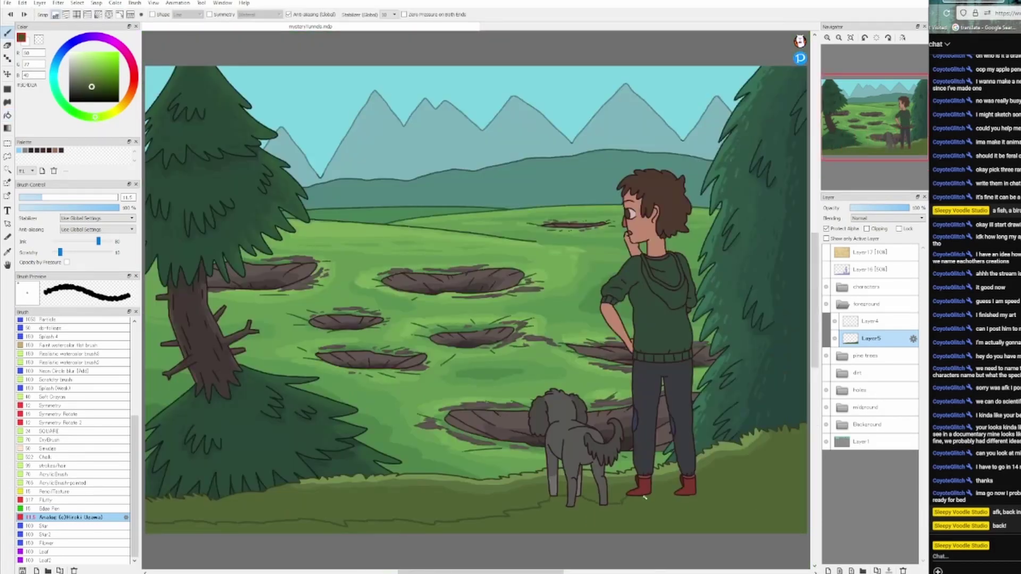
drag(645, 497, 806, 487)
key(g)
scroll(745, 479, up, 3)
scroll(532, 479, down, 3)
click(448, 507)
key(ctrl+z)
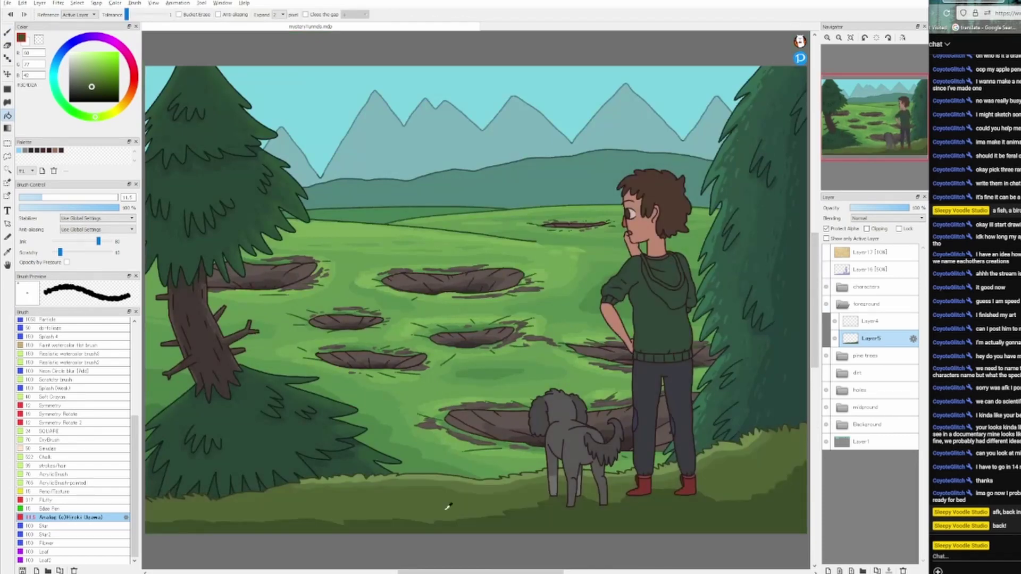
key(b)
alt+click(204, 530)
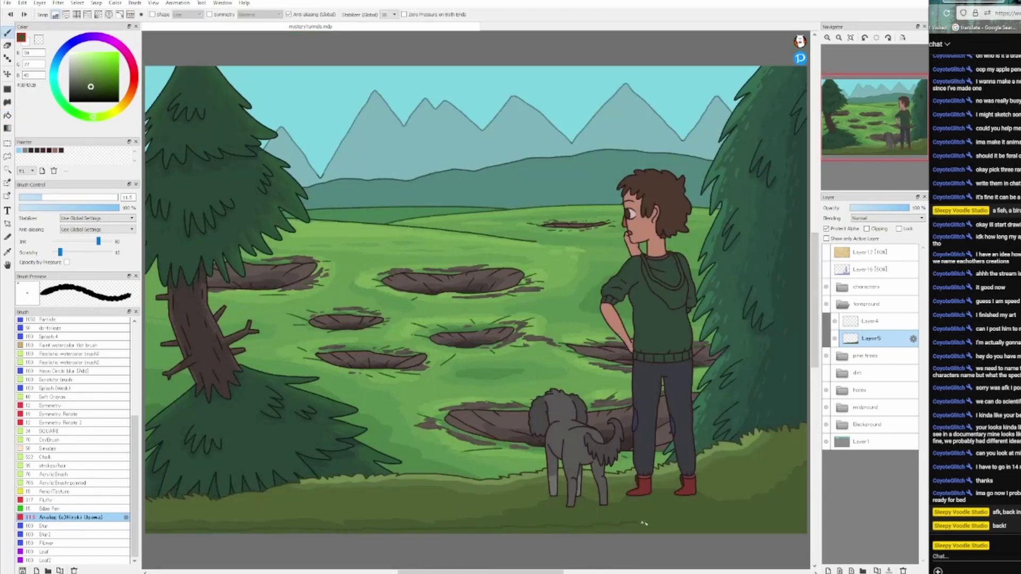
Step: Recolour the foreground grass outlines with sampled light and dark greens on the foreground line layer, using the Pen-flat brush
key(ctrl+Up)
key(p)
alt+click(370, 384)
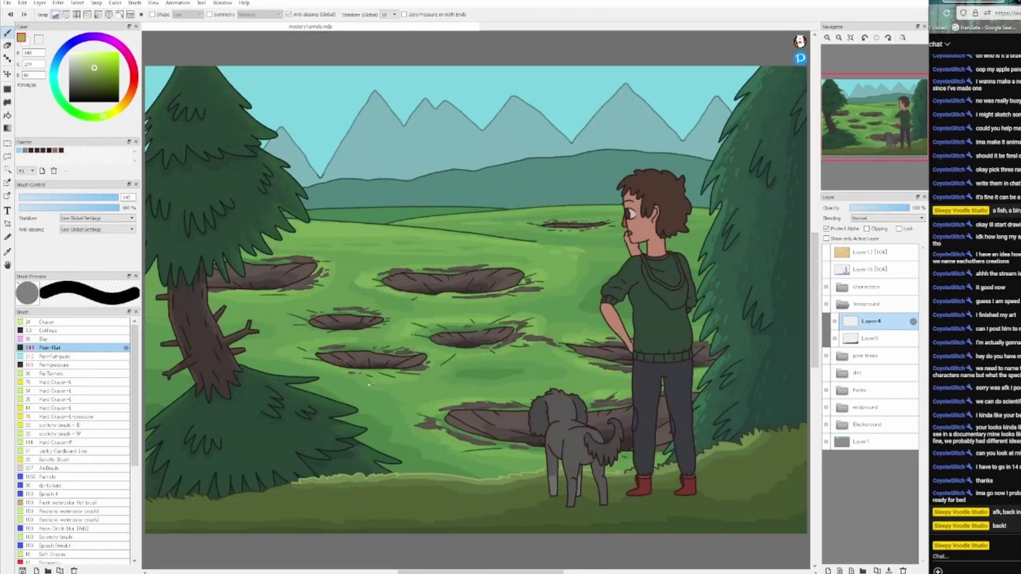
alt+click(378, 321)
scroll(80, 452, down, 6)
scroll(181, 479, down, 1)
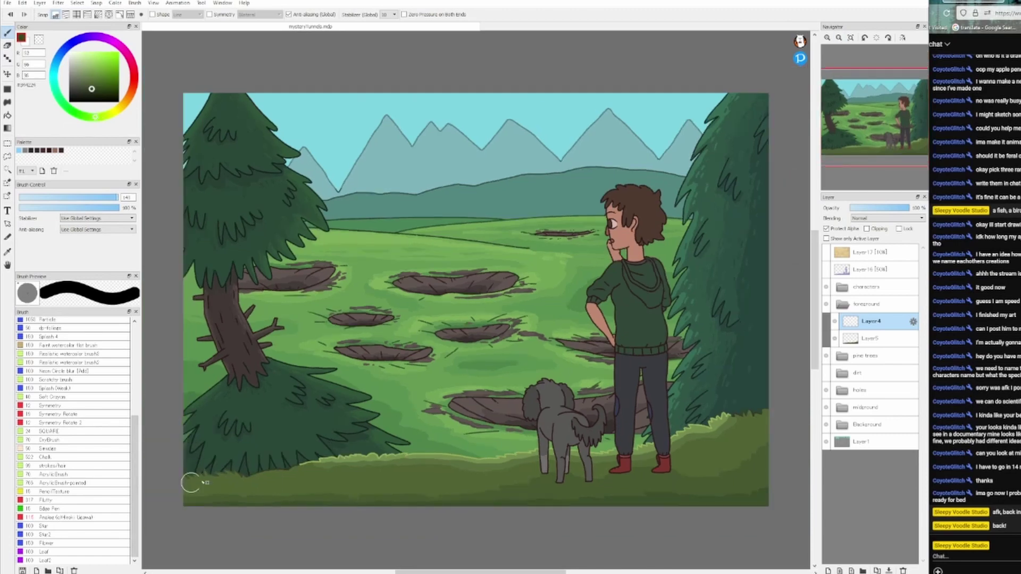
alt+click(739, 415)
scroll(363, 354, up, 4)
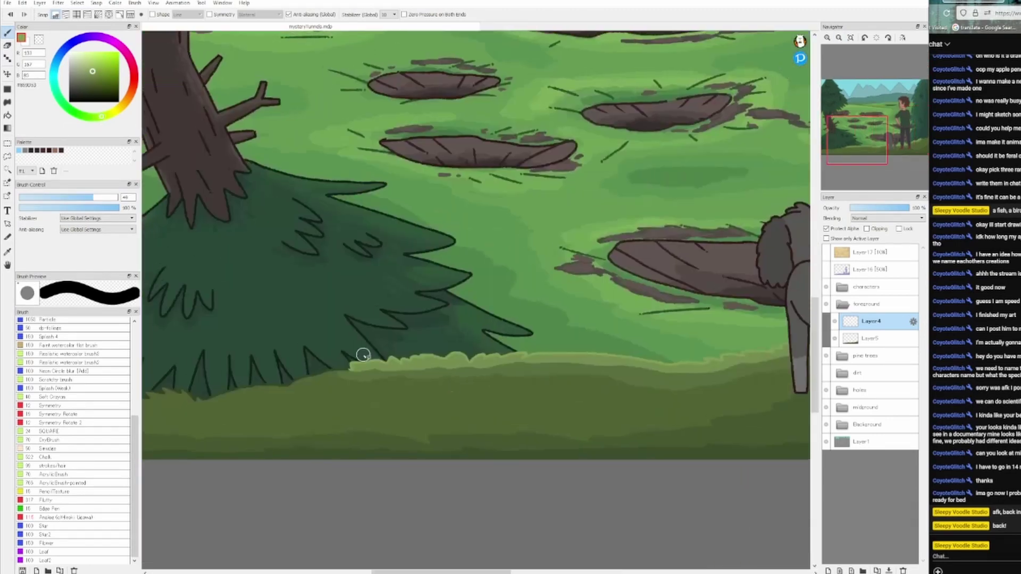
alt+click(363, 355)
Step: Paint short grass strokes across the foreground with the Analog brush, adding detail on a new layer above the foreground colour layer
scroll(364, 355, down, 3)
click(64, 517)
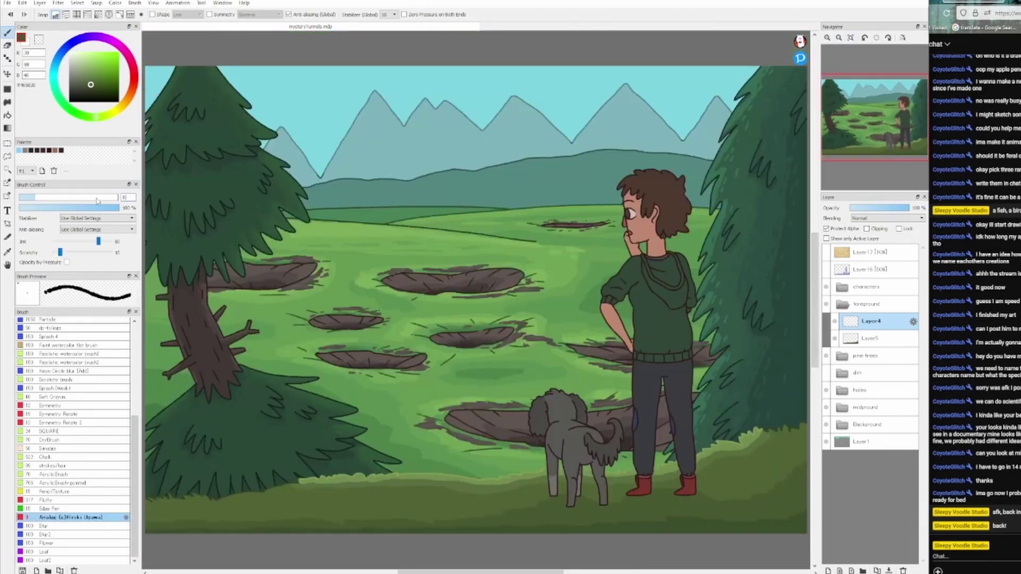
click(870, 338)
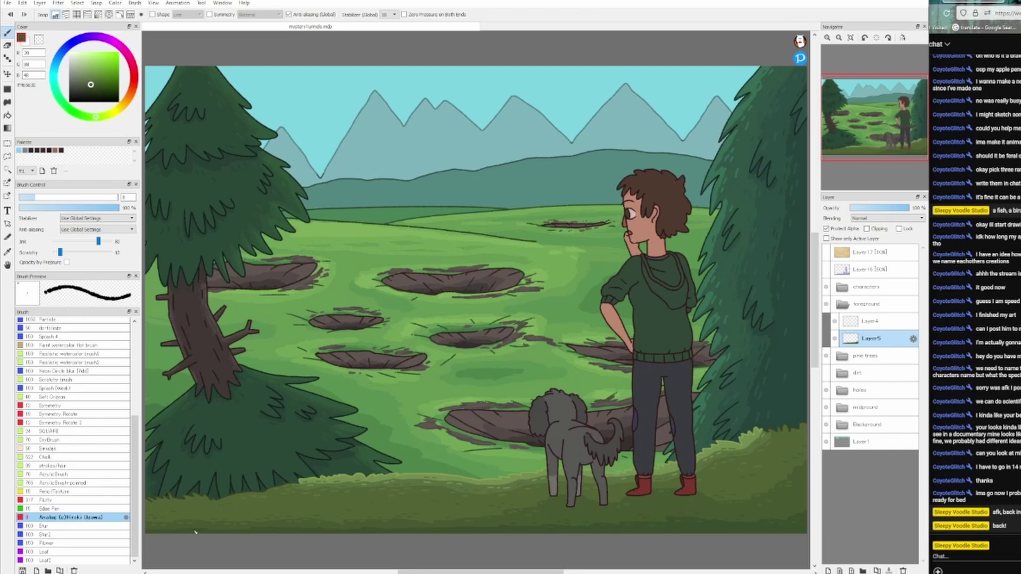
key(ctrl+shift+n)
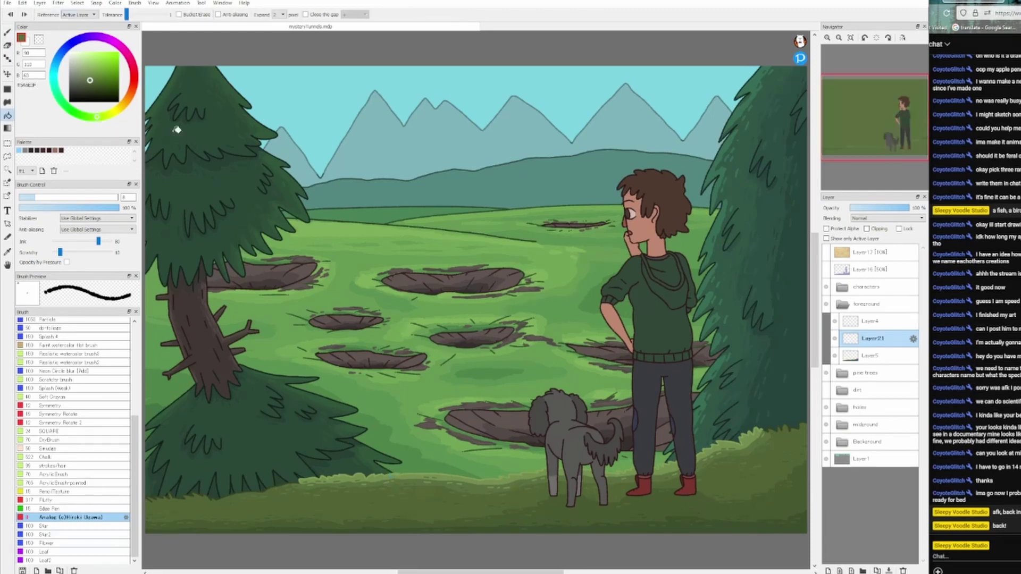
scroll(369, 486, up, 2)
scroll(504, 390, down, 4)
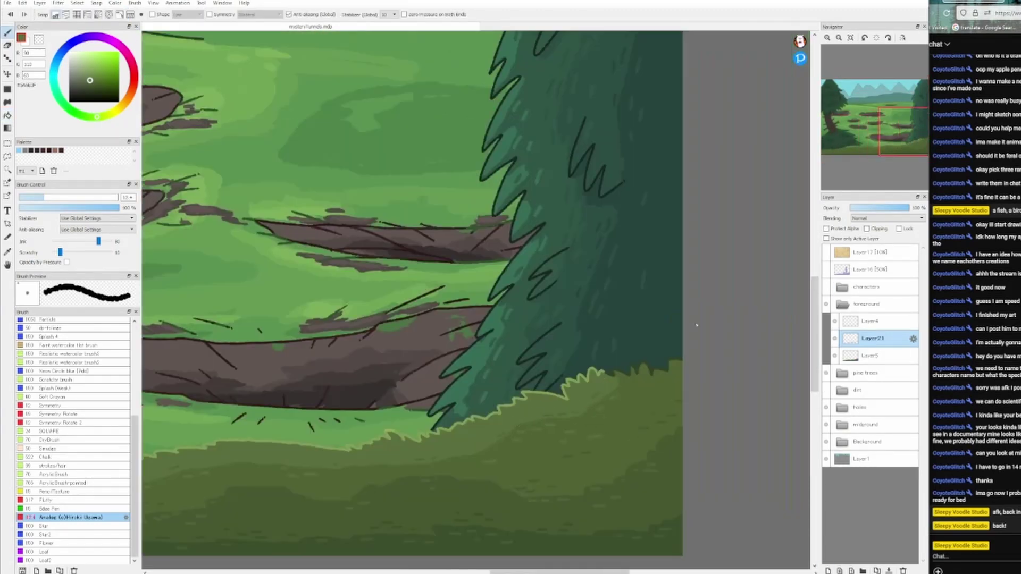
Step: Rework the dog's shading by erasing and brushing on a copy of the Multiply shading layer, and set that copy to 40% opacity
click(878, 208)
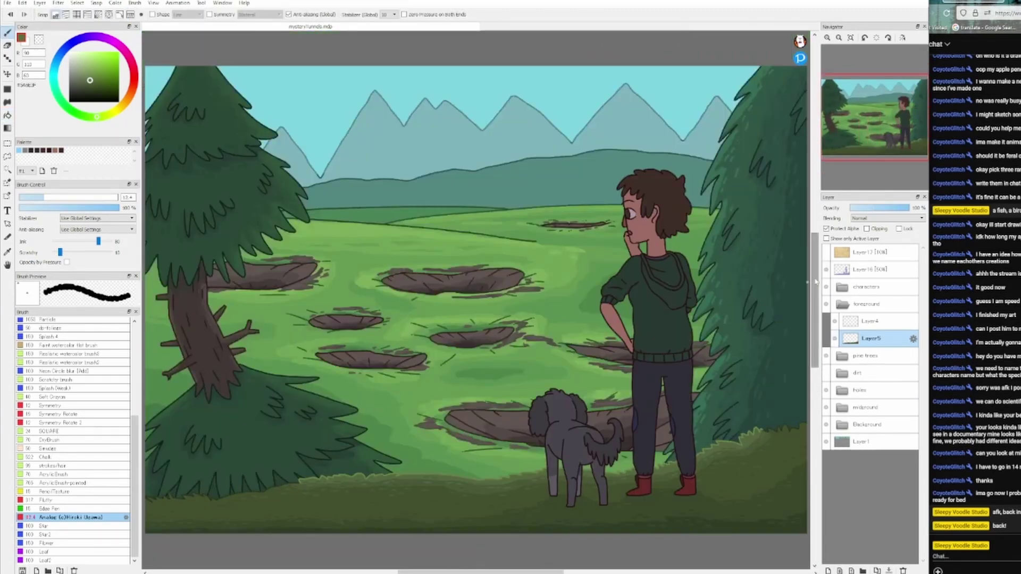
click(872, 270)
key(e)
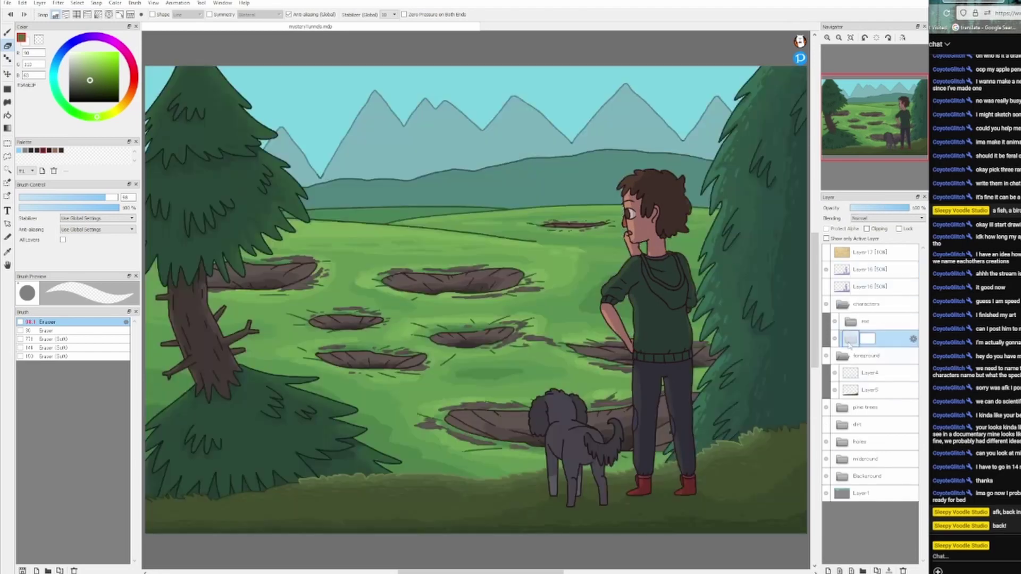
click(526, 410)
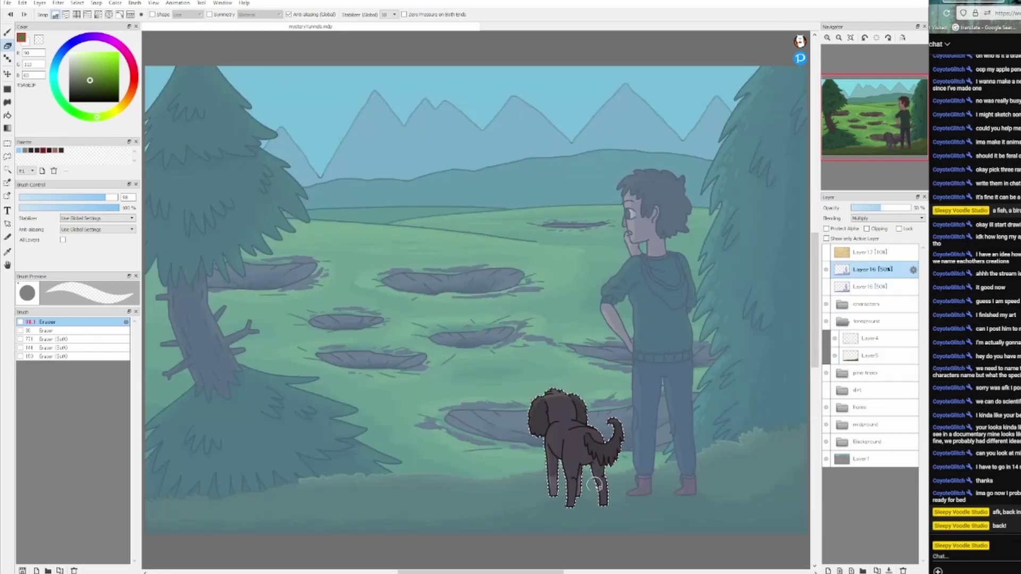
mouse_move(881, 208)
mouse_down()
mouse_move(910, 207)
mouse_move(874, 208)
mouse_up()
key(b)
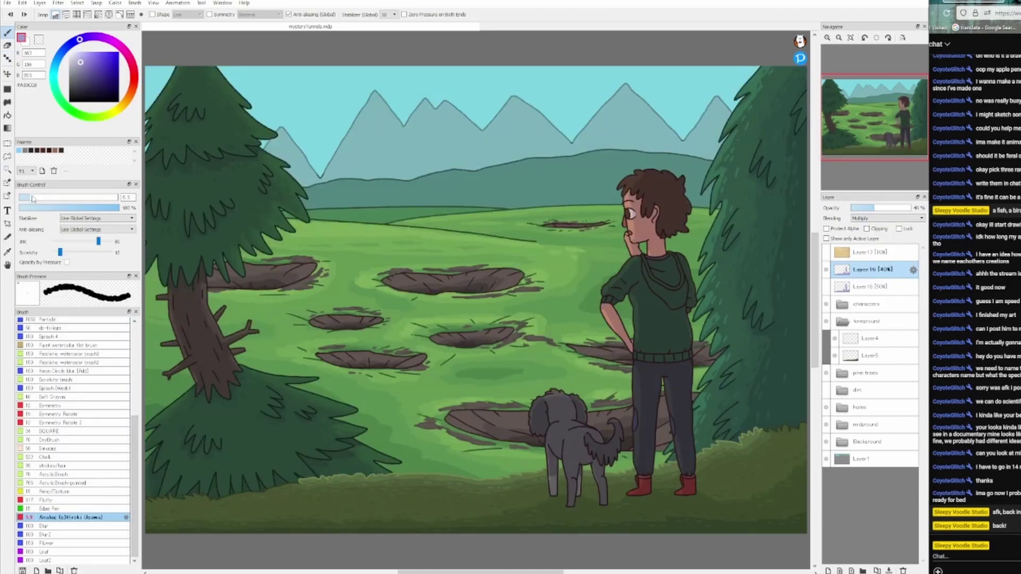
scroll(610, 296, up, 3)
scroll(610, 297, down, 3)
Step: Add an airbrushed orange glow to the characters on a new Dodge layer and adjust its hue and saturation
key(ctrl+shift+n)
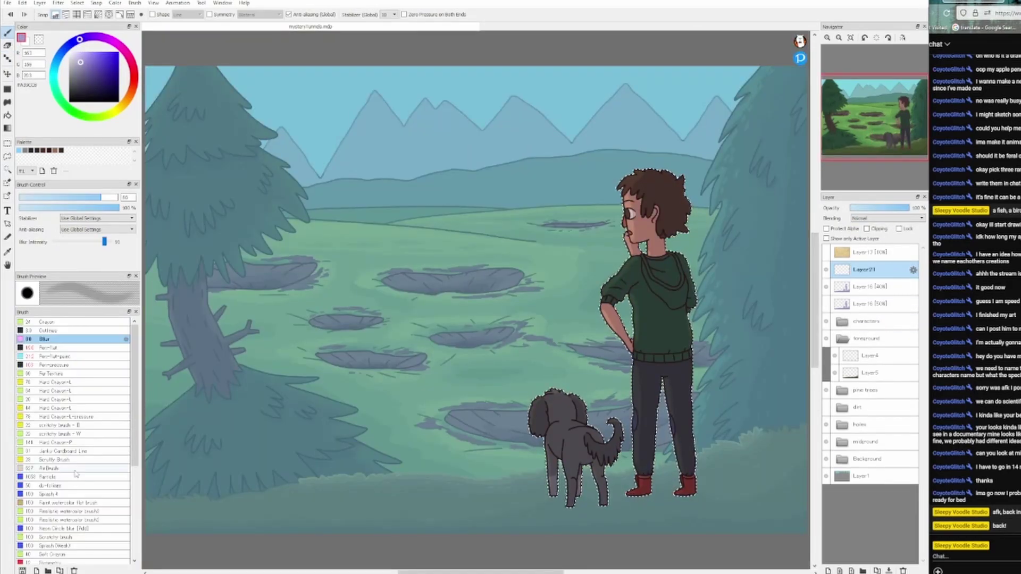
click(51, 468)
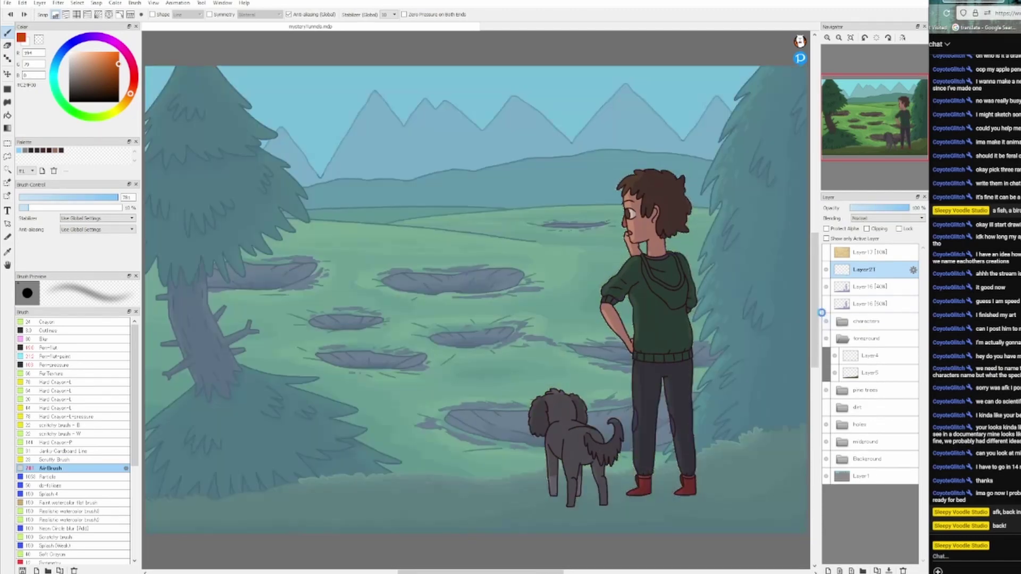
click(826, 321)
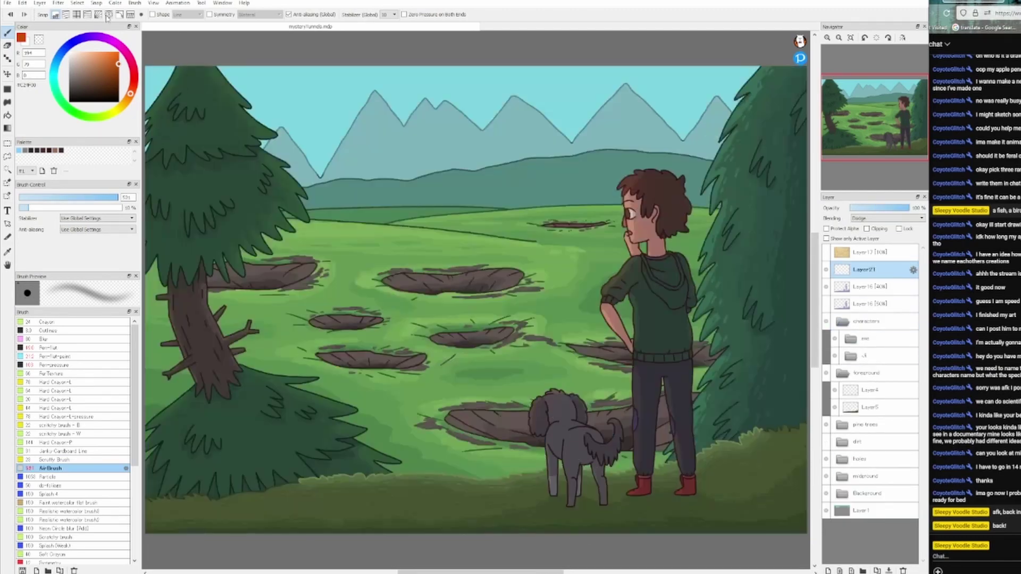
key(ctrl+u)
click(512, 324)
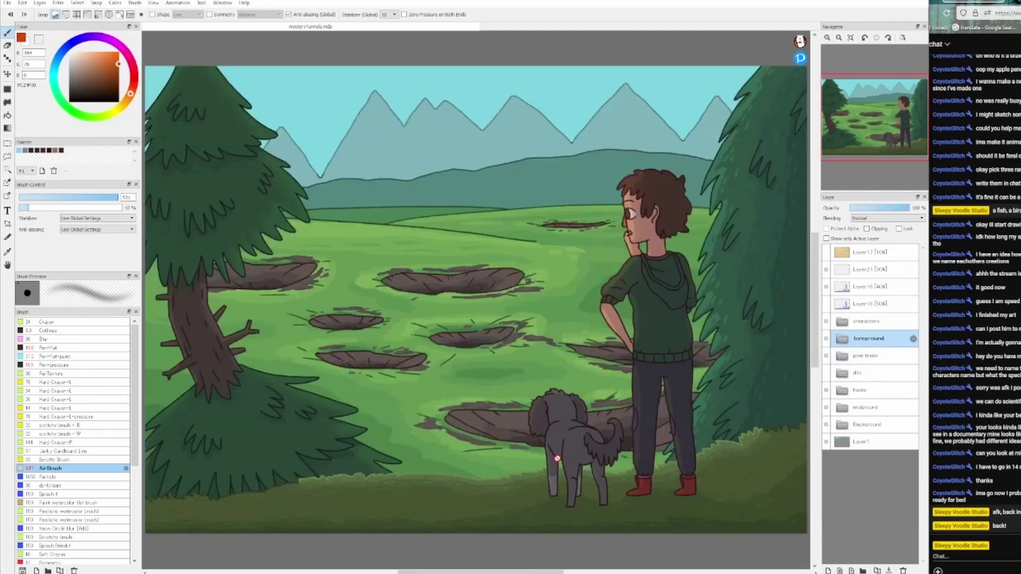
Step: Refine the person's and dog's shading on further Multiply copies at 80% opacity, erasing within their selections and hiding the extra copy
click(870, 303)
key(e)
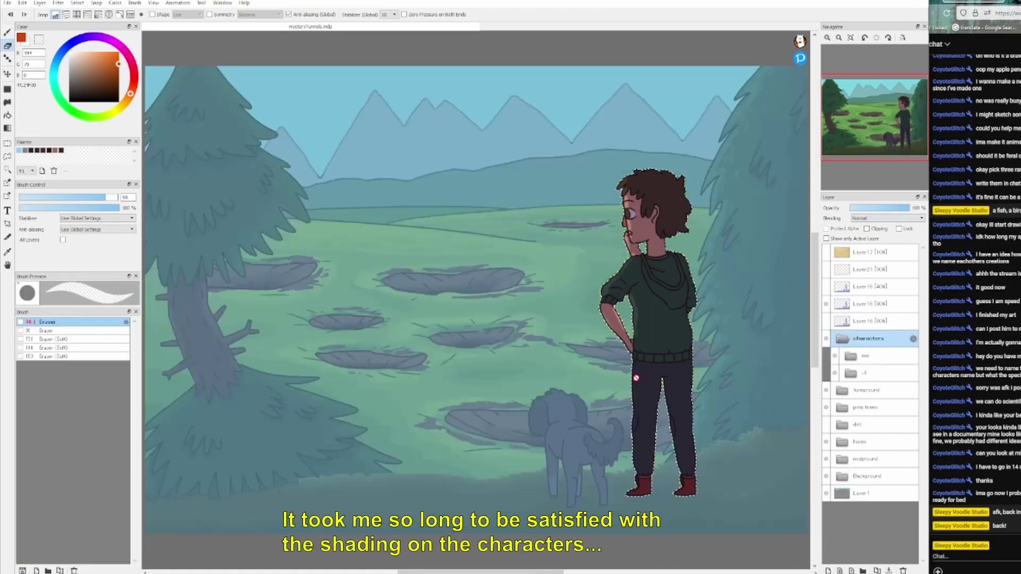
click(870, 303)
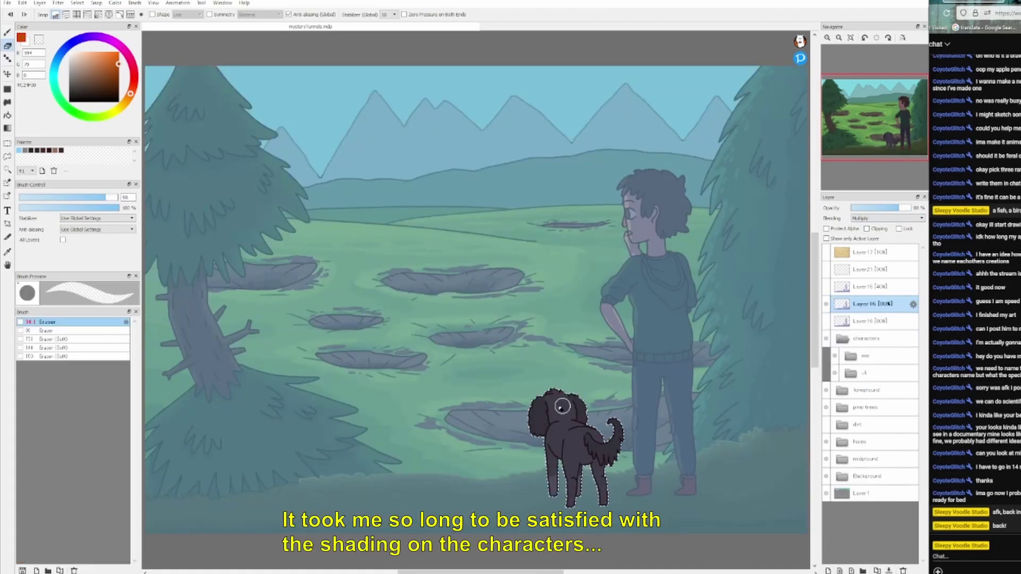
key(ctrl+d)
click(826, 304)
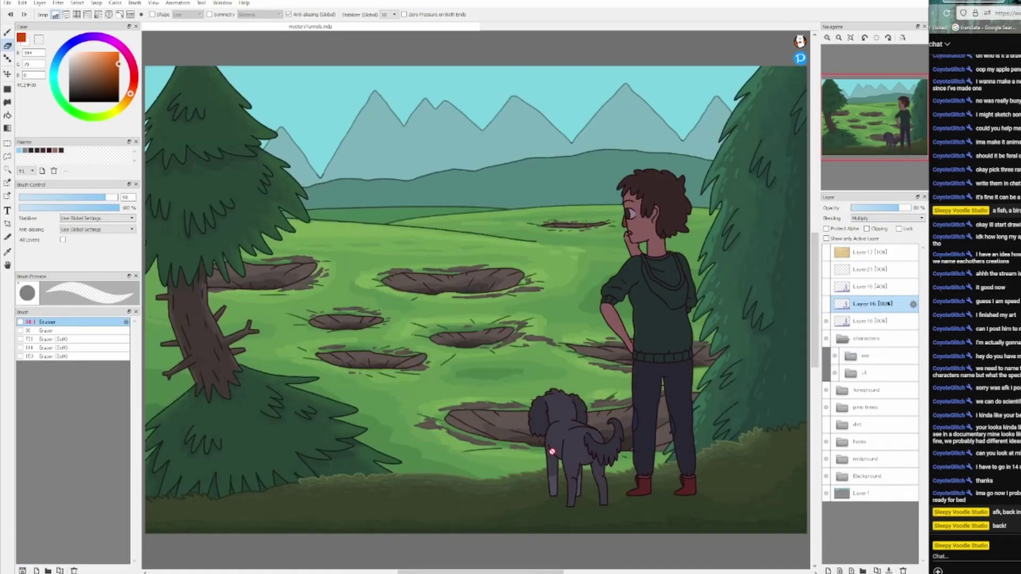
Step: Recolour the hole outlines with sampled dark brown on the holes line layer, using the Pen-flat brush
click(872, 476)
key(p)
alt+click(604, 242)
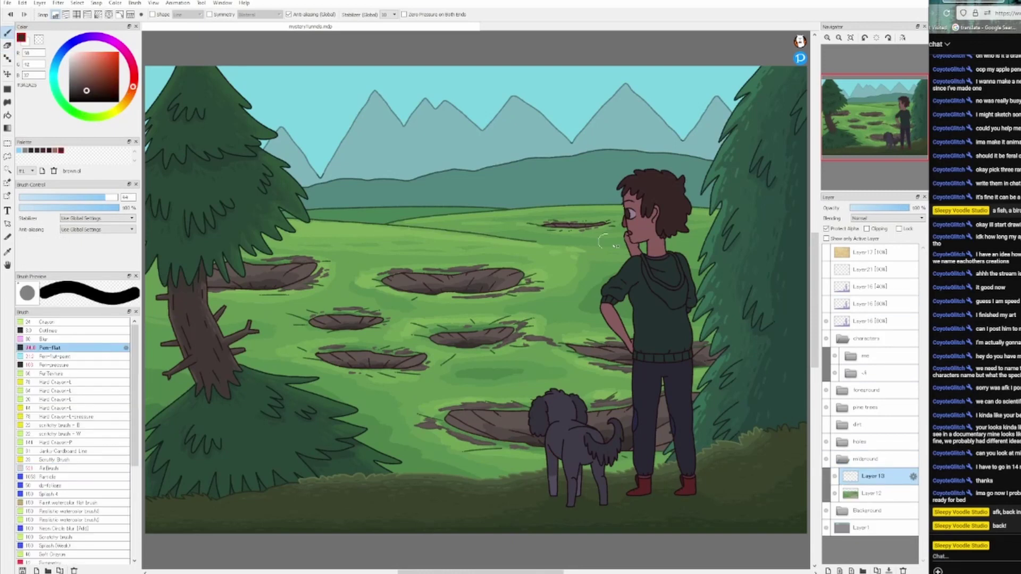
ctrl+click(552, 224)
key(bracketleft)
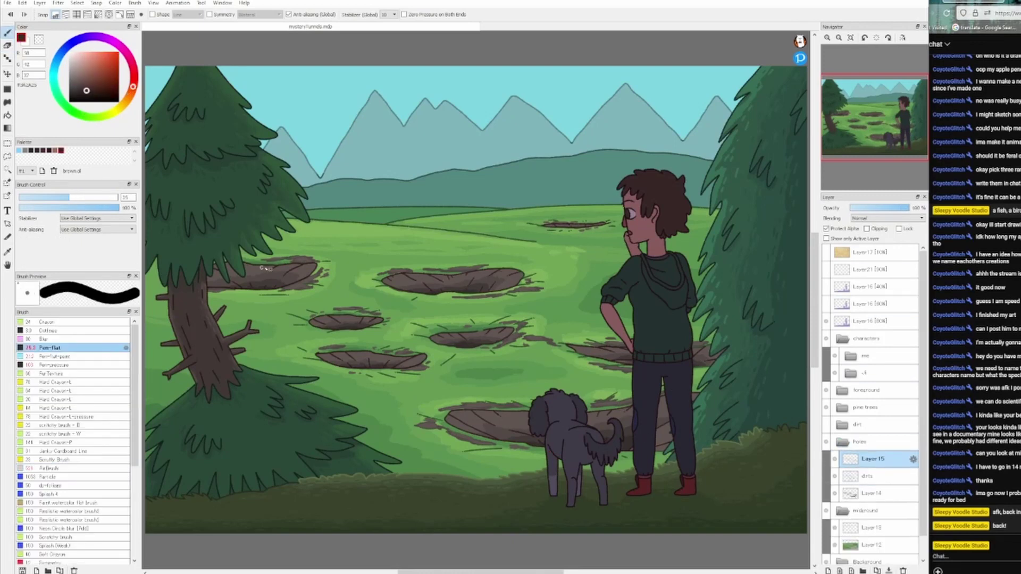
ctrl+click(477, 395)
alt+click(478, 396)
Step: Tint the mountain outlines muted teal and the midground outline dark green on their line layers with a larger Pen-flat brush
key(bracketright)
key(bracketright)
key(bracketright)
key(bracketright)
key(bracketright)
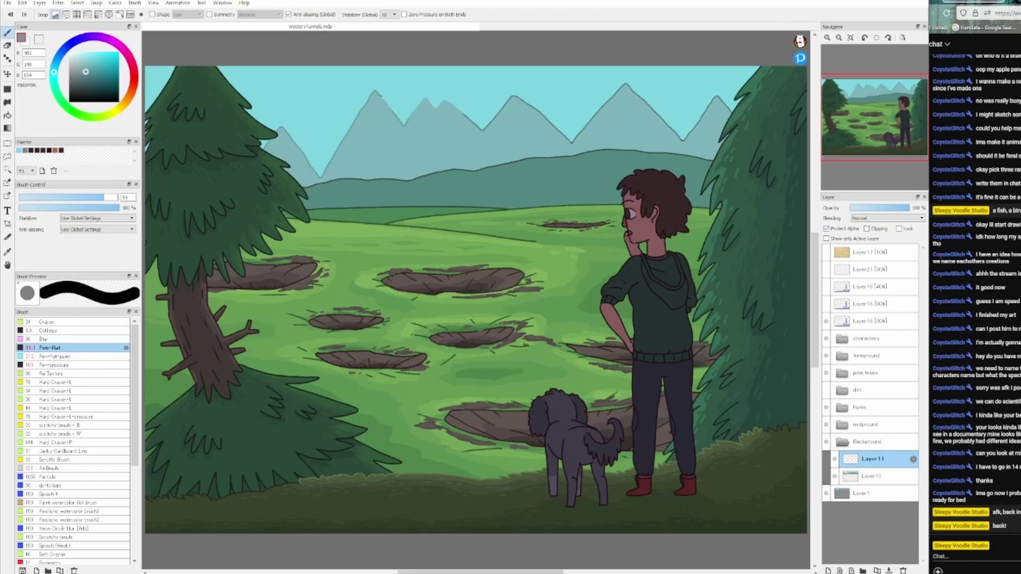
alt+click(292, 188)
ctrl+click(433, 206)
key(ctrl+minus)
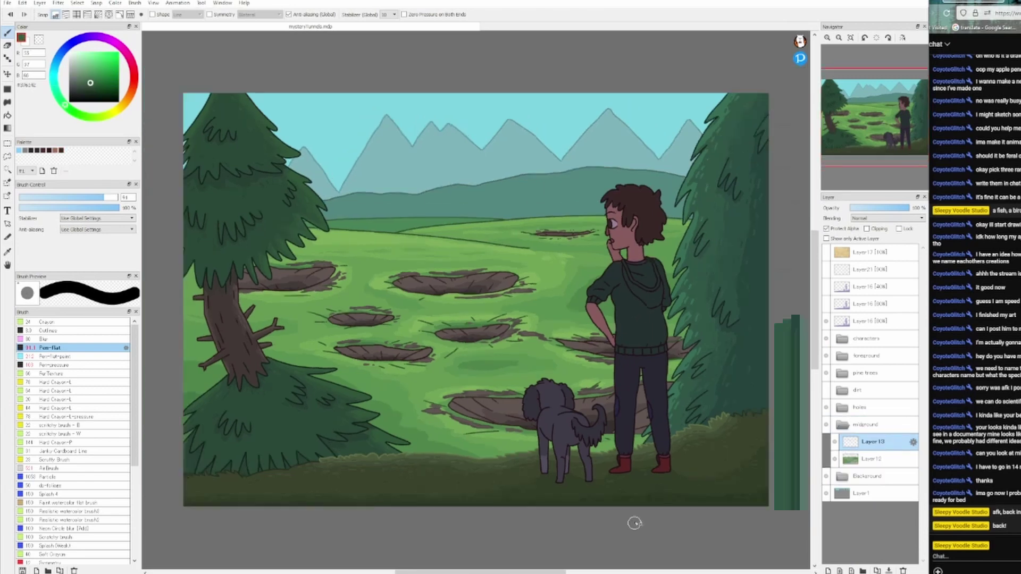
Step: Show the dirt mounds group and recolour its outlines dark brown with the Pen-flat brush
click(836, 412)
alt+click(487, 290)
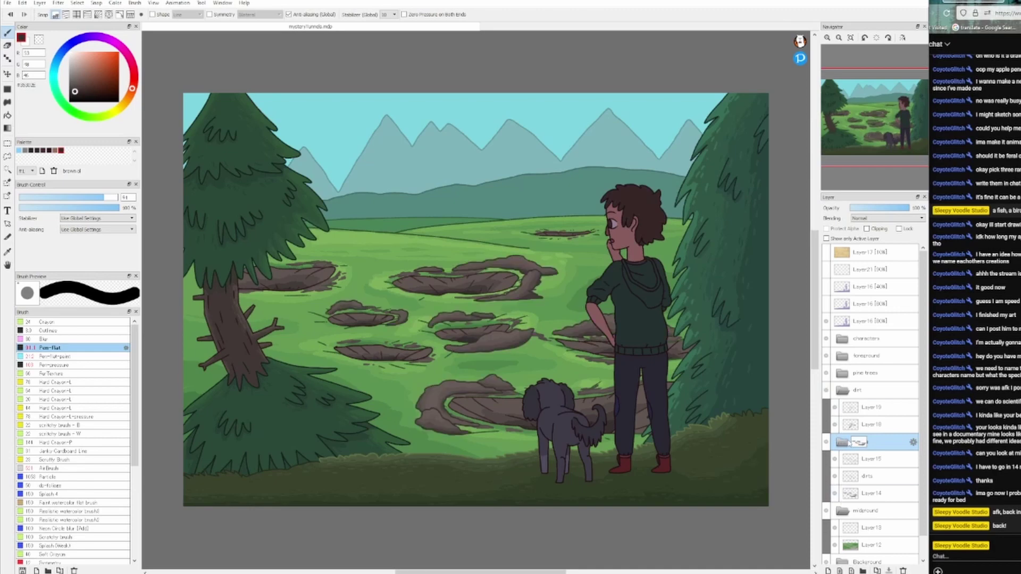
click(880, 395)
Step: Select the pine tree shapes, fill them with light blue on a new layer above the trees and set it to Multiply
ctrl+click(865, 373)
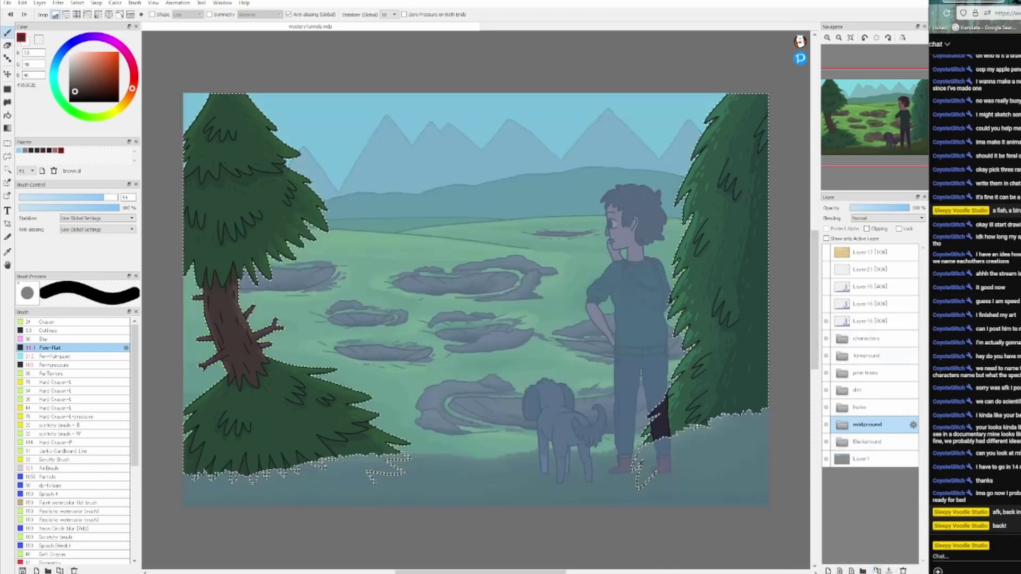
click(828, 570)
key(g)
click(257, 235)
click(887, 218)
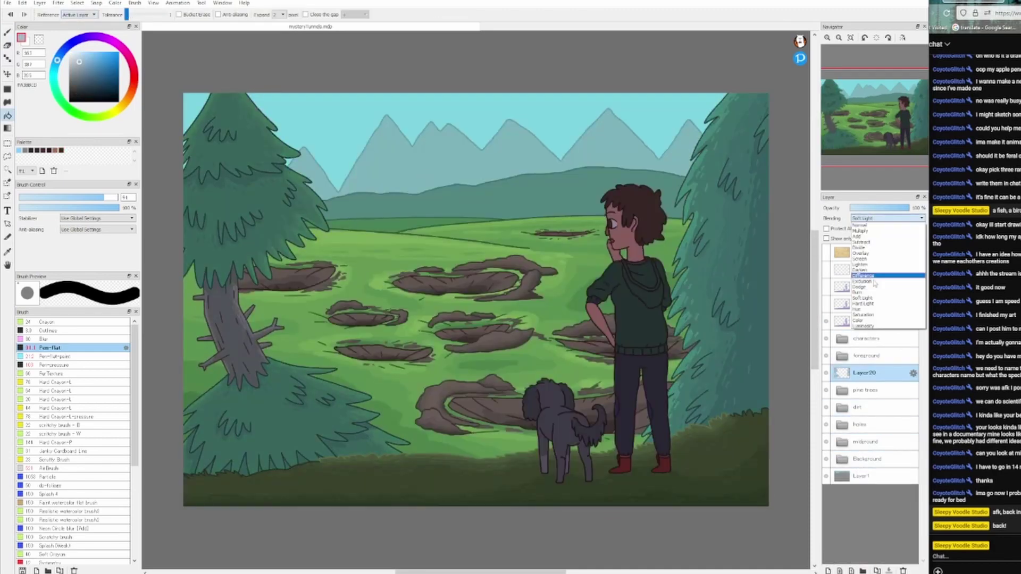
click(872, 234)
key(ctrl+u)
key(Escape)
Step: Adjust the hue, saturation and brightness of the characters' Multiply shading layer
click(872, 321)
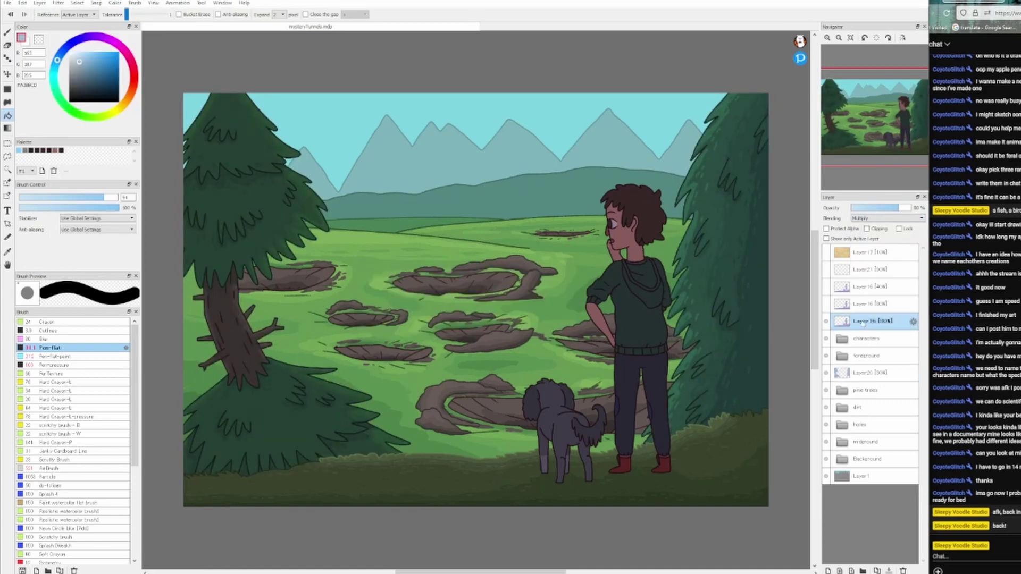
key(ctrl+u)
click(519, 324)
Step: Fill a new layer beneath the pine trees with pale yellow-green, set it to Hard Light and reduce its opacity
click(857, 408)
key(ctrl+shift+n)
click(372, 319)
click(887, 218)
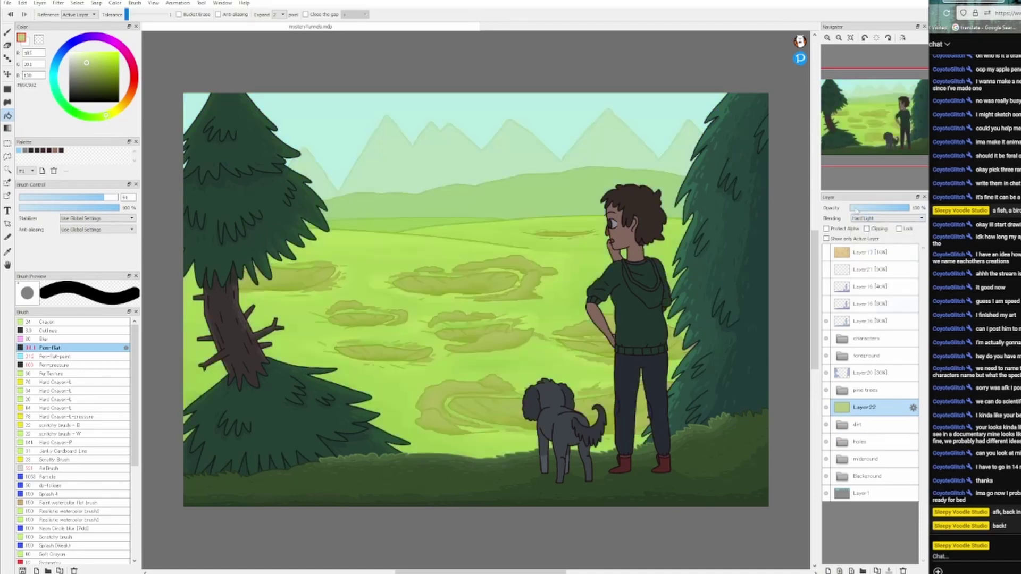
drag(909, 207, 873, 208)
Step: Adjust the yellow-green layer's hue, compare Overlay with Hard Light, and settle on Hard Light at 20% opacity
key(ctrl+u)
mouse_move(728, 178)
mouse_down()
mouse_move(657, 178)
mouse_move(740, 178)
mouse_up()
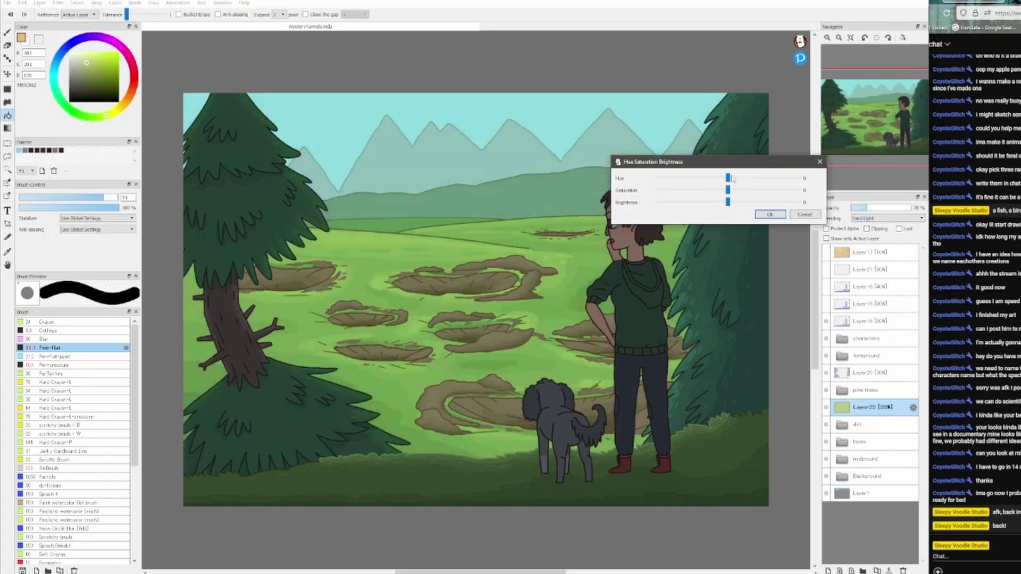
click(769, 215)
click(887, 218)
click(872, 304)
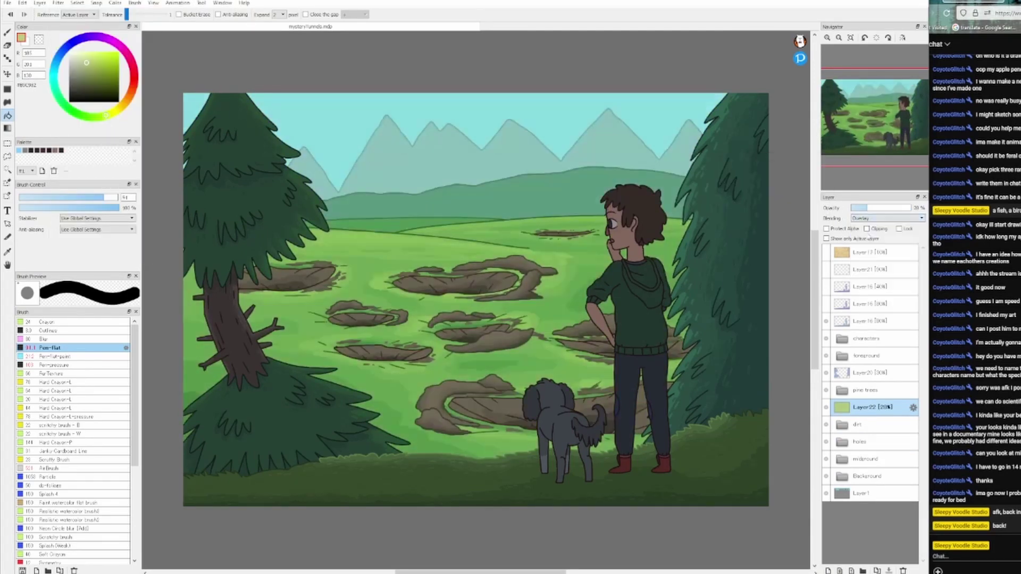
mouse_move(877, 208)
mouse_down()
mouse_move(910, 208)
mouse_move(862, 208)
mouse_up()
click(887, 218)
click(872, 314)
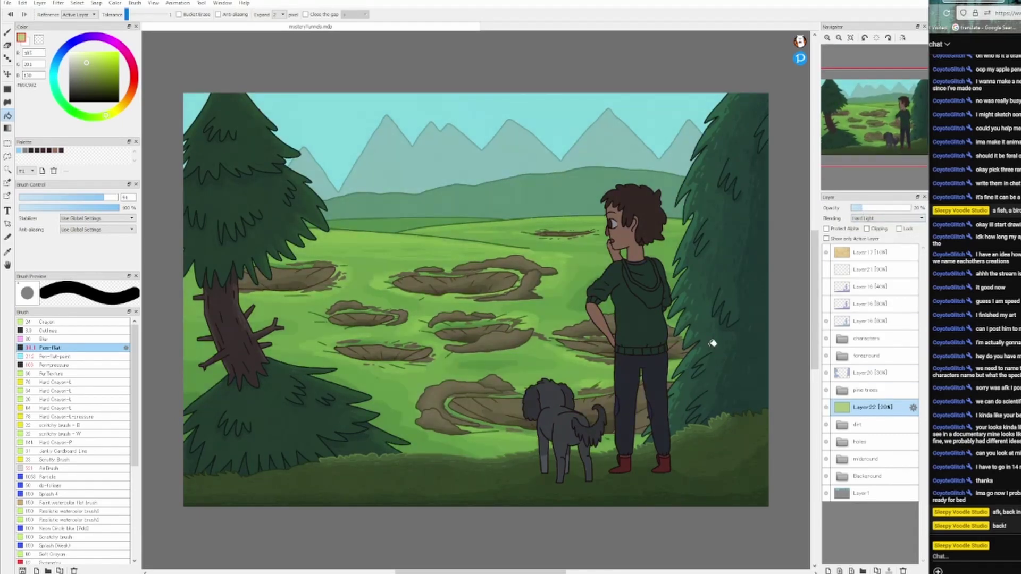
Step: Touch up the hole outlines with dark brown on Layer 15 in the holes group, using the Pen-flat brush
click(831, 441)
click(872, 459)
key(b)
alt+click(363, 361)
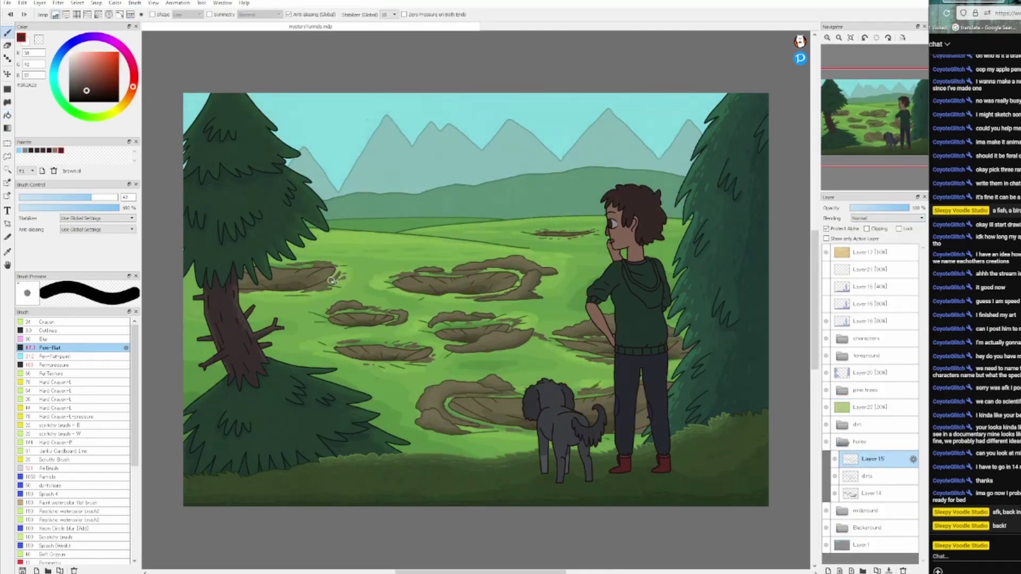
Step: Add a light cyan transparent gradient over the mountains on a new layer in the Background group, adjusting its blending and reducing opacity to 30%
click(831, 441)
click(826, 528)
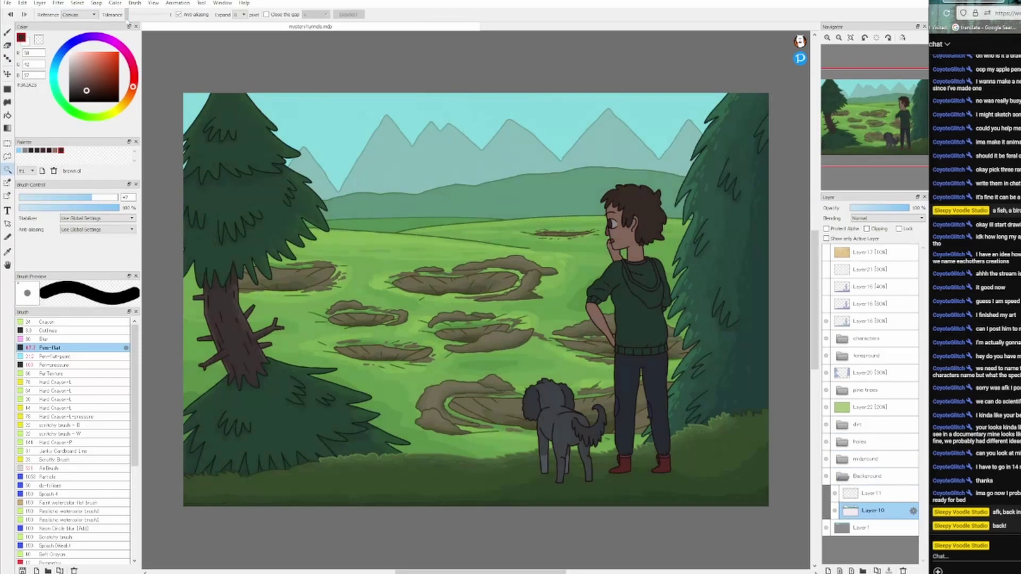
key(g)
alt+click(333, 107)
click(80, 14)
click(84, 33)
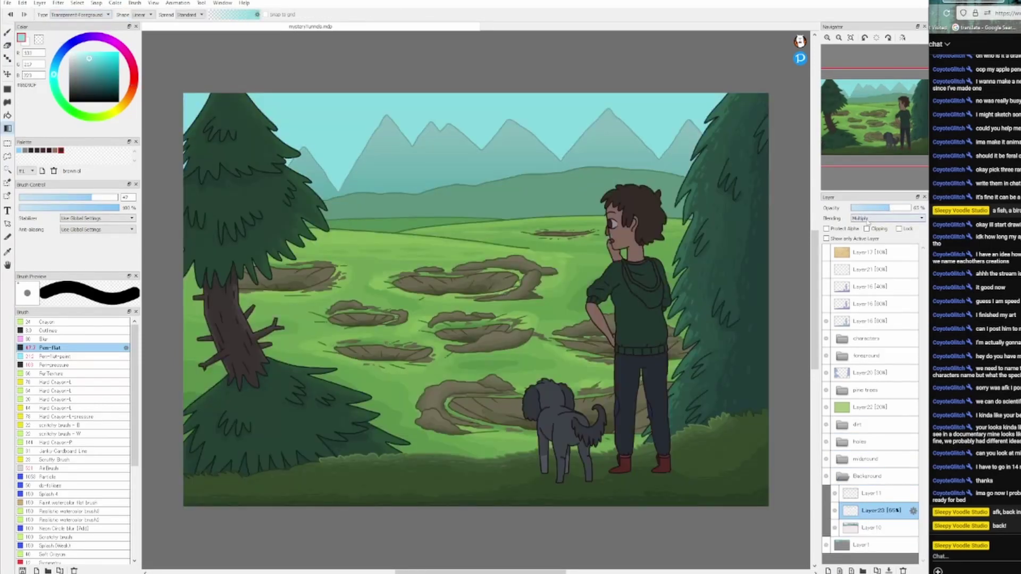
click(887, 218)
click(872, 250)
drag(910, 208, 875, 208)
Step: Apply the light cyan transparent gradient to the selected distant hills on another new Background layer and clear the selection
click(8, 128)
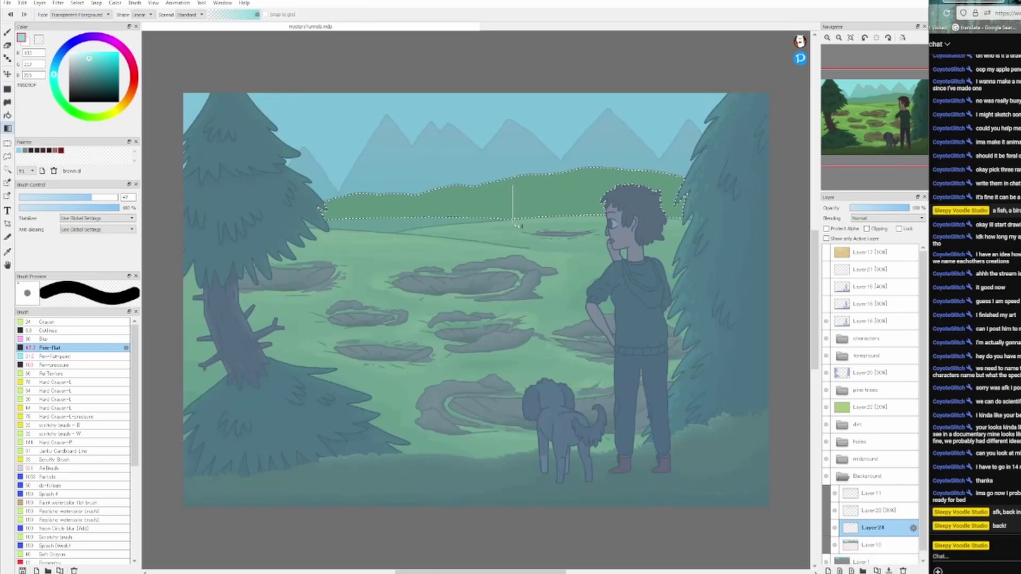
click(828, 571)
key(ctrl+d)
click(841, 476)
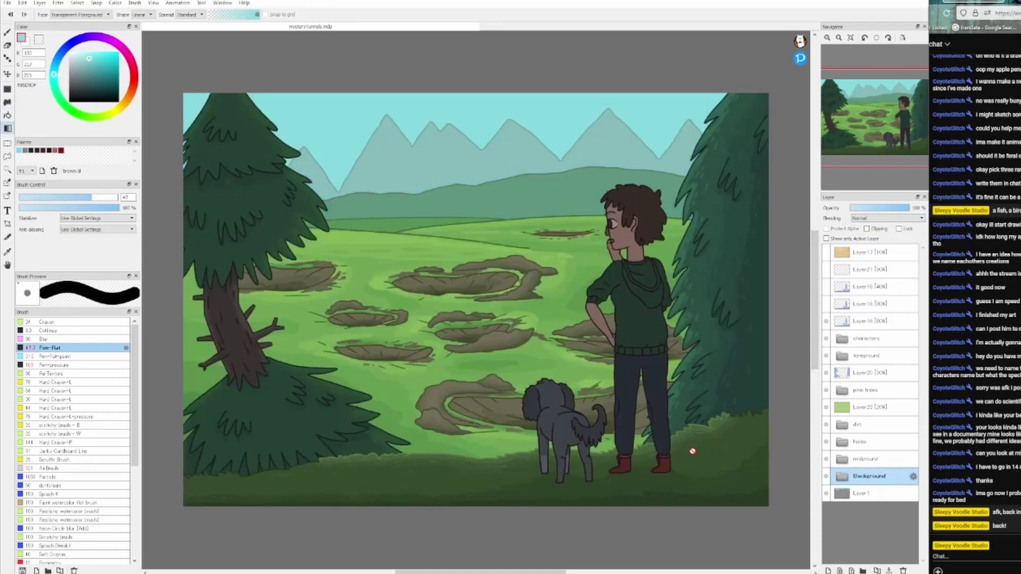
Step: Recolour the foreground grass outline on Layer 4 with green tones sampled from the grass, using the Pen-flat brush
click(842, 356)
click(870, 372)
scroll(532, 319, up, 1)
key(b)
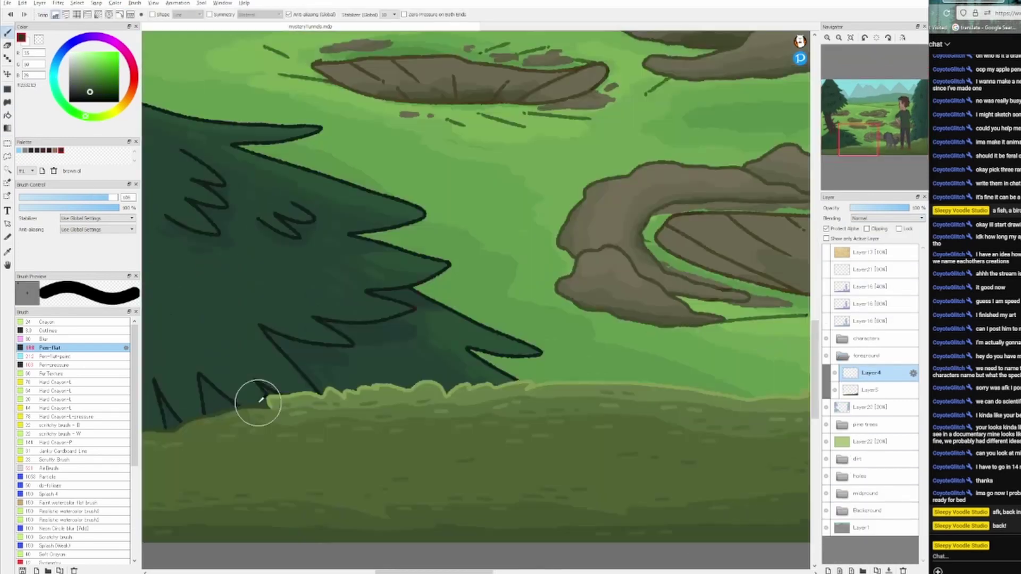
scroll(528, 556, up, 1)
scroll(431, 486, down, 1)
alt+click(347, 479)
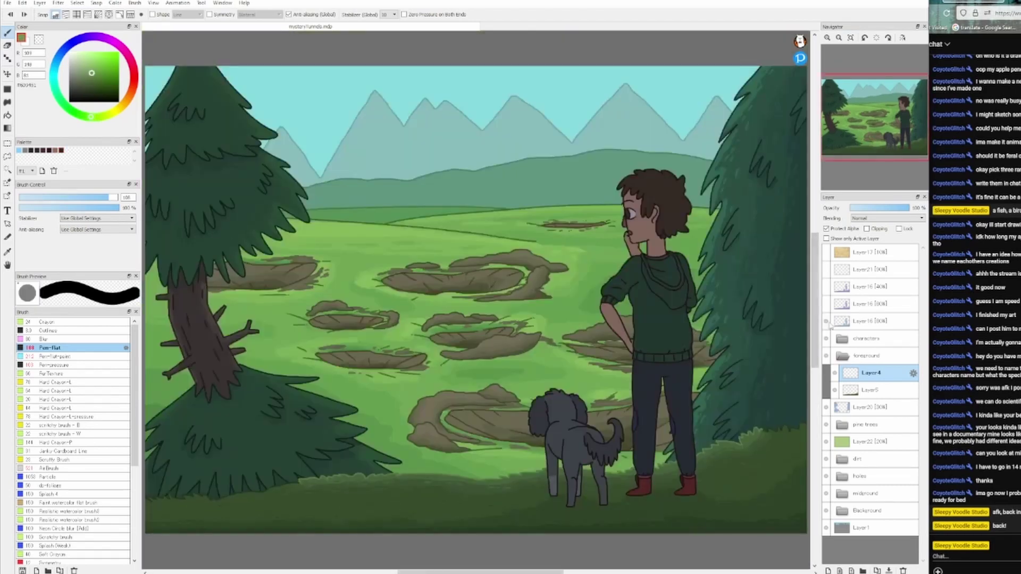
drag(622, 477, 433, 475)
Step: Hide the characters' shading Layer 16 and fill the hoodie on Layer 6 with its sampled flat dark green
click(826, 330)
scroll(531, 319, up, 2)
scroll(74, 425, down, 5)
click(71, 517)
click(67, 47)
click(70, 92)
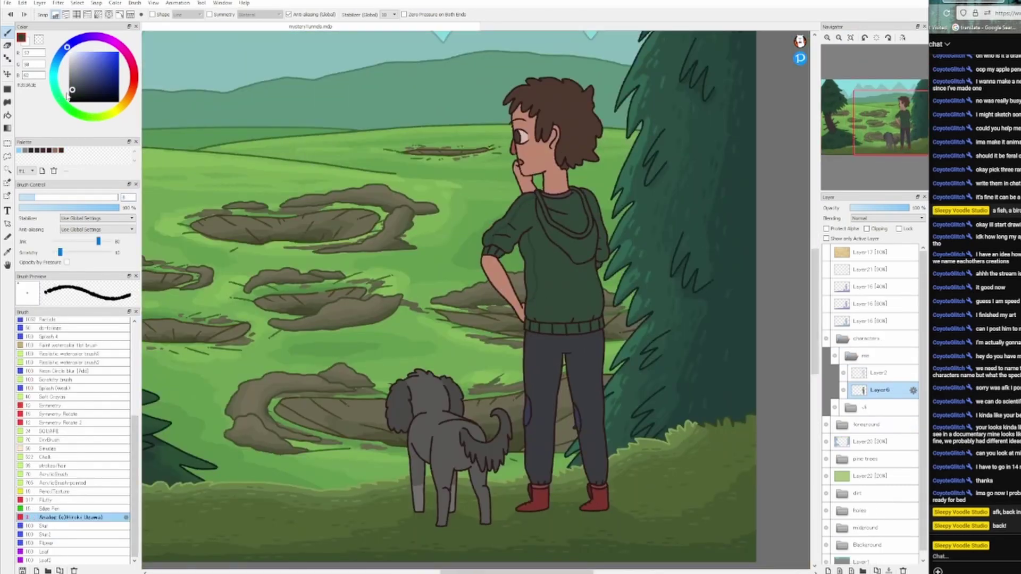
key(g)
scroll(529, 213, up, 2)
scroll(476, 388, down, 2)
alt+click(475, 389)
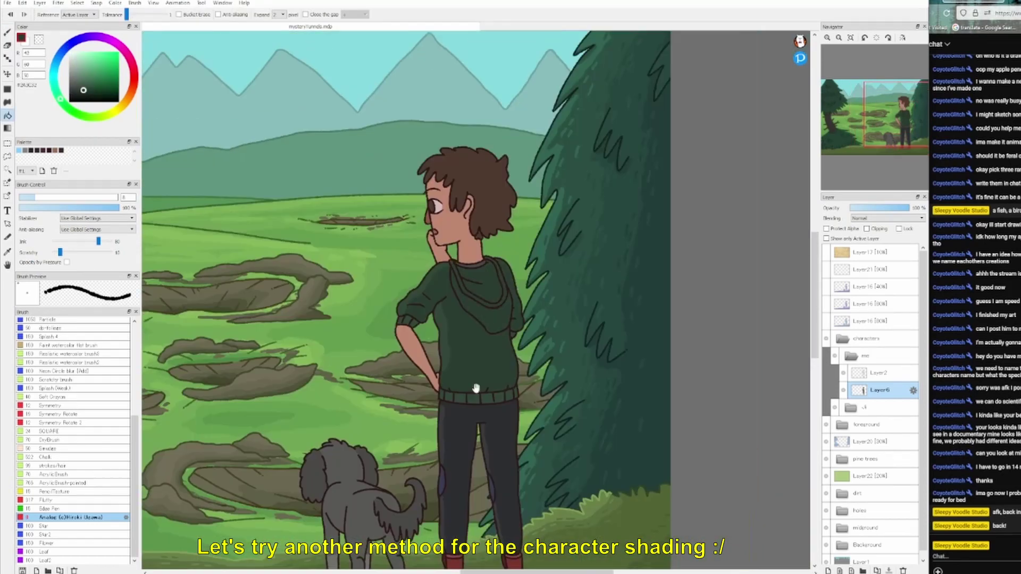
drag(476, 388, 500, 364)
Step: Sample the character's skin tone and flatten the skin areas on Layer 6 with the fill tool
key(b)
alt+click(469, 199)
key(g)
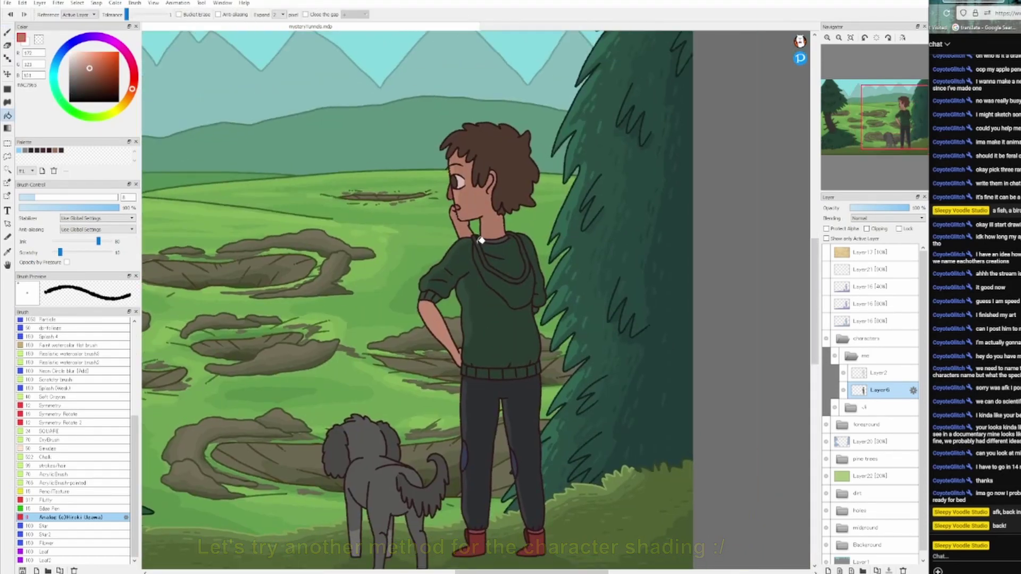
scroll(563, 171, up, 3)
scroll(553, 266, down, 5)
scroll(498, 185, up, 3)
Step: Flatten the character's hair and red boots with their sampled base colours, then show shading Layer 16 again
key(b)
alt+click(499, 185)
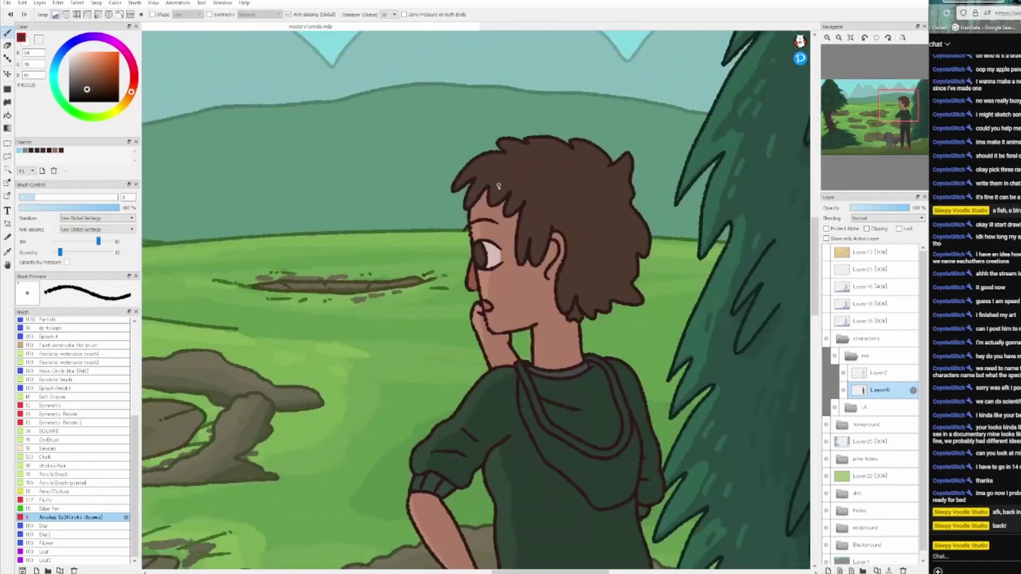
key(g)
click(597, 251)
scroll(707, 471, down, 10)
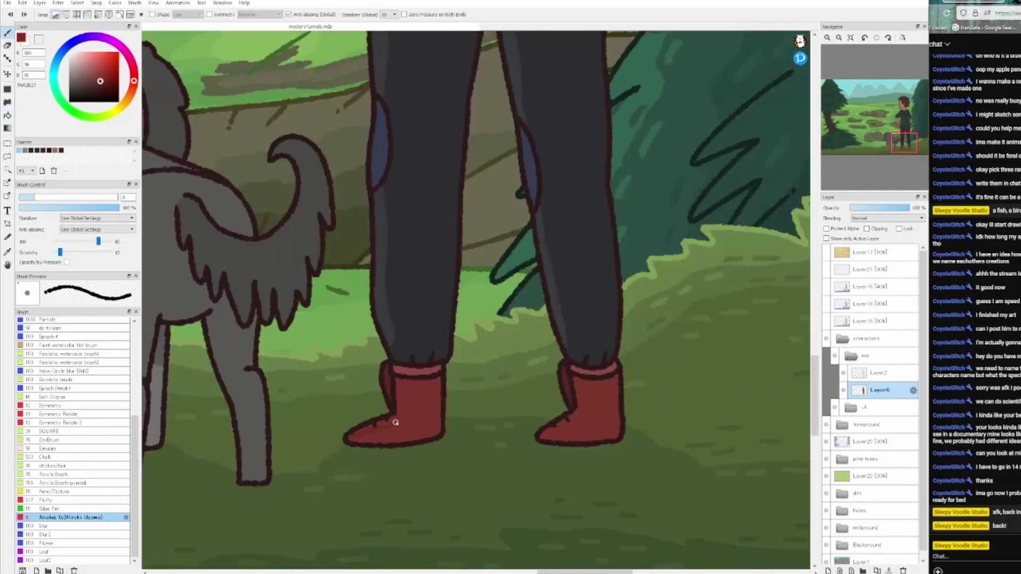
scroll(392, 422, down, 5)
drag(866, 356, 862, 340)
click(862, 339)
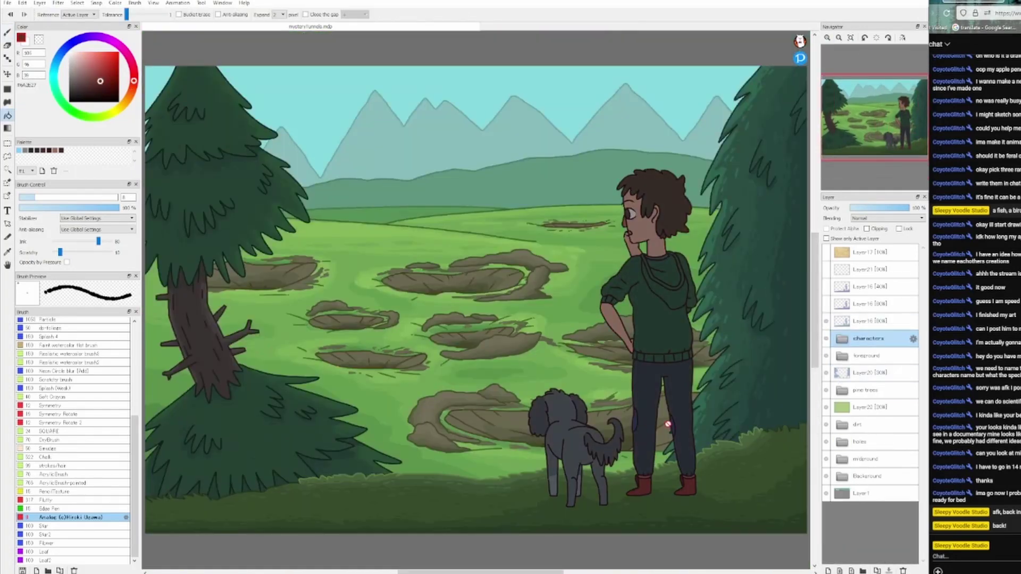
Step: Create a new Soft Light layer above the character's base colours in the me group and choose a pale yellow-green
key(b)
scroll(633, 213, up, 3)
click(862, 356)
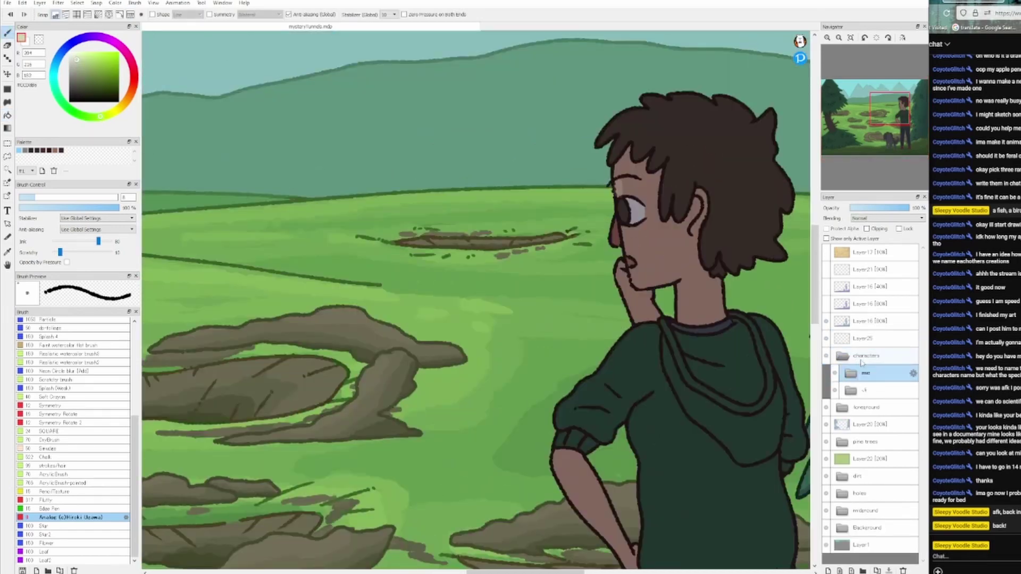
click(851, 373)
click(881, 389)
scroll(468, 305, down, 2)
scroll(468, 304, up, 2)
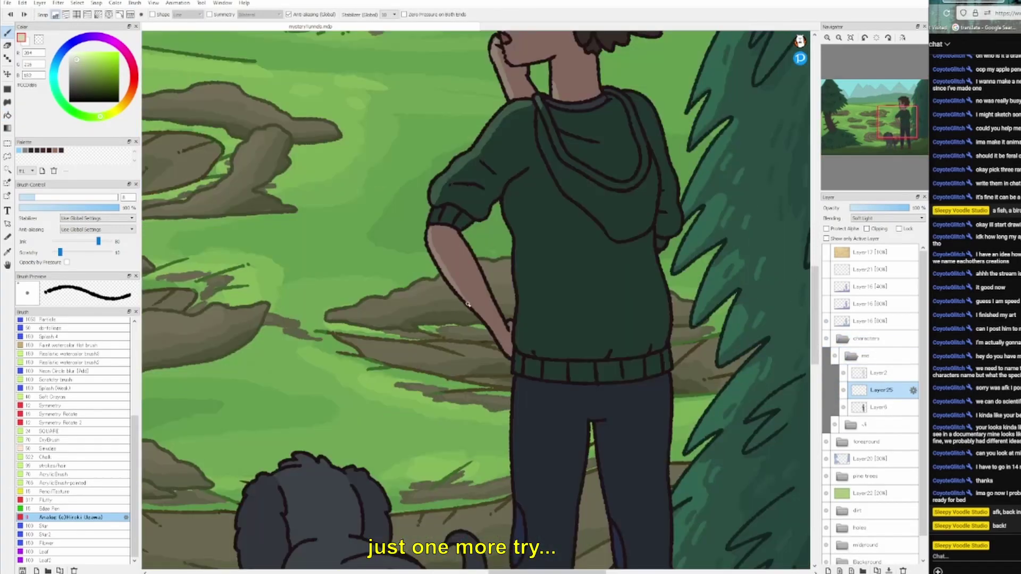
Step: Paint pale yellow-green highlights along the edges of the character's forearm, hoodie back and both trouser legs
drag(468, 304, 509, 324)
drag(514, 184, 521, 290)
scroll(519, 287, down, 3)
drag(523, 388, 524, 500)
drag(515, 242, 513, 285)
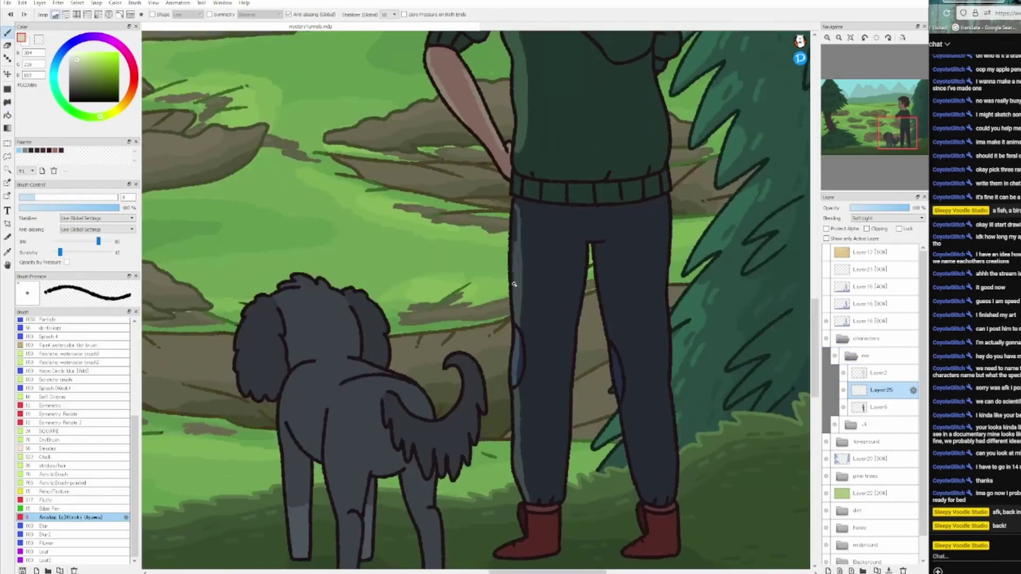
drag(598, 243, 617, 348)
drag(623, 396, 646, 500)
drag(598, 256, 619, 398)
Step: Extend the rim highlights to the outer trouser leg, boots, face and raised sleeve on the Soft Light layer
scroll(612, 373, down, 2)
drag(651, 149, 650, 315)
drag(659, 385, 658, 416)
drag(513, 462, 514, 468)
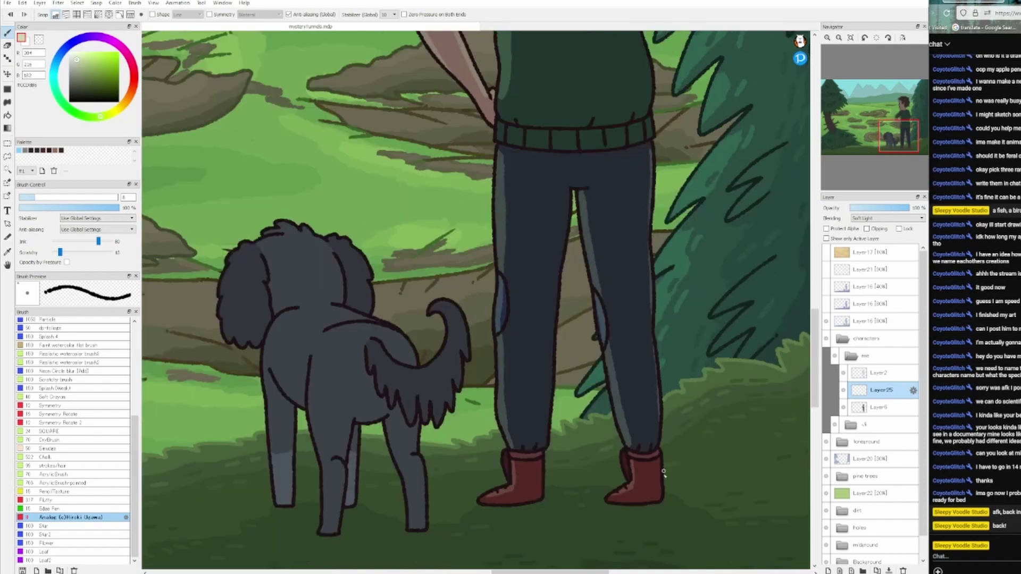
scroll(545, 477, up, 5)
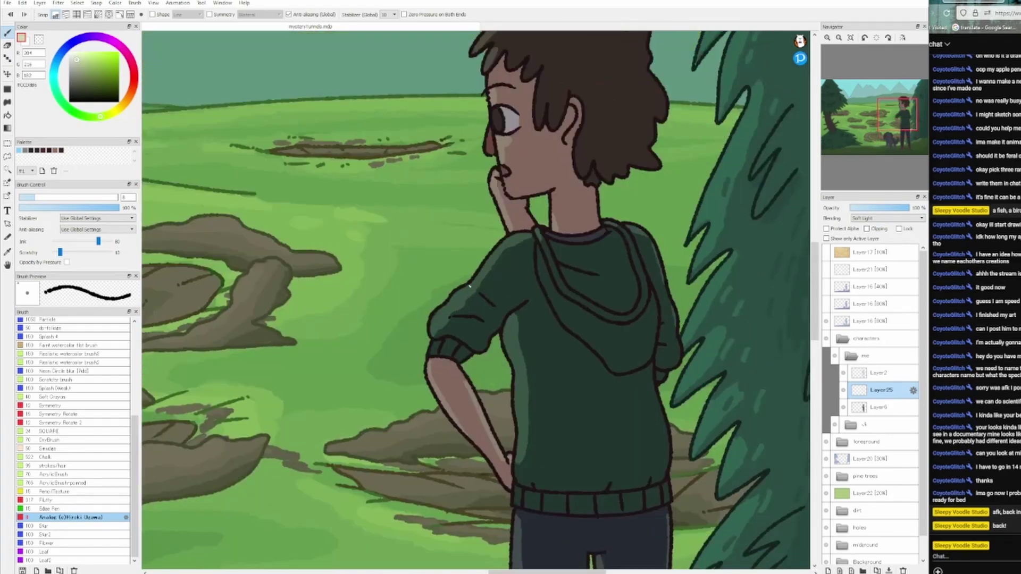
scroll(470, 287, up, 2)
scroll(668, 130, down, 5)
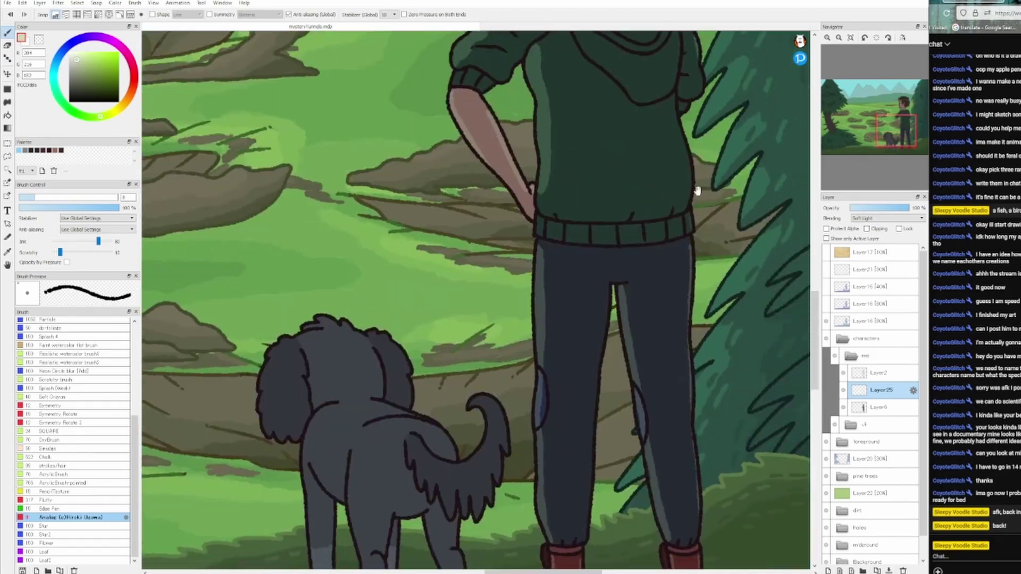
scroll(620, 337, up, 5)
scroll(620, 337, right, 3)
Step: Paint pale yellow-green highlights along the dog's body and legs on a new Soft Light layer in its group
scroll(362, 366, down, 5)
scroll(362, 366, left, 3)
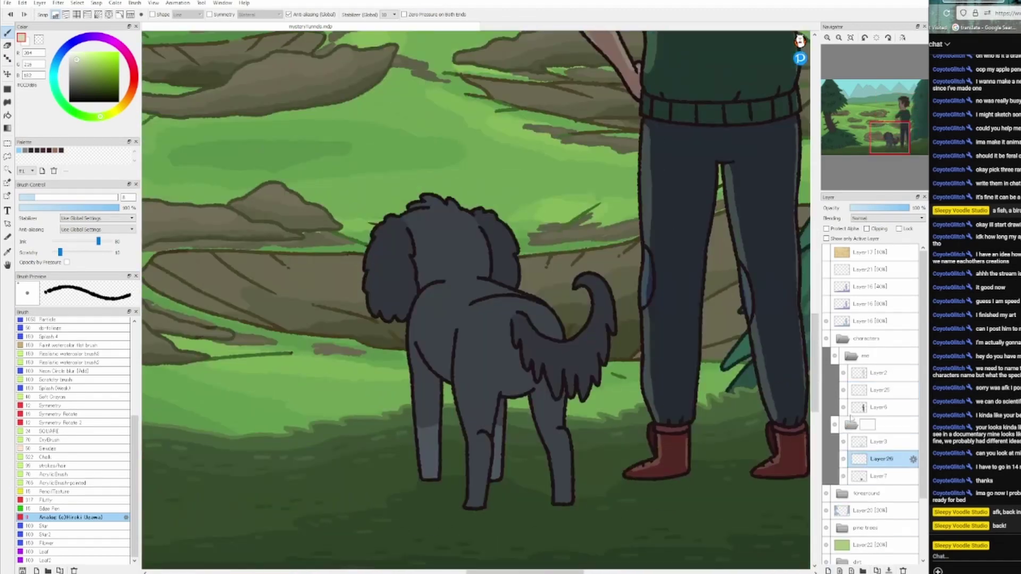
drag(412, 327, 436, 438)
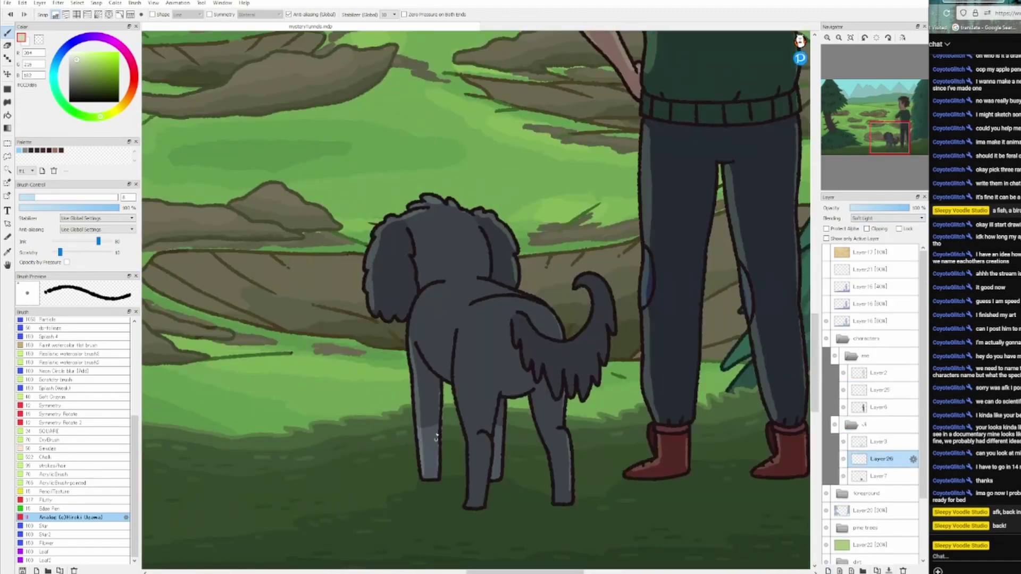
key(ctrl+0)
ctrl+click(626, 292)
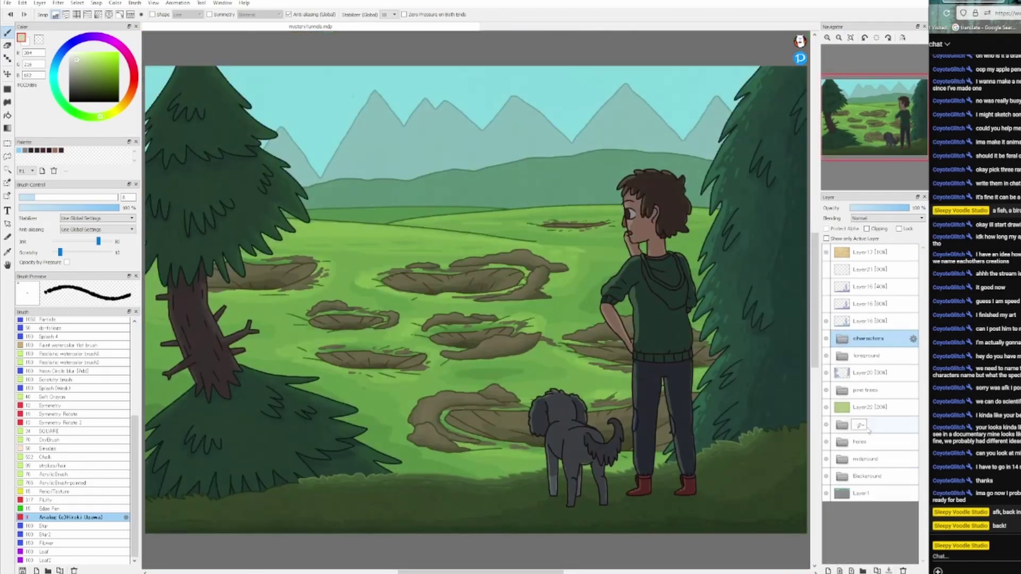
key(ctrl+minus)
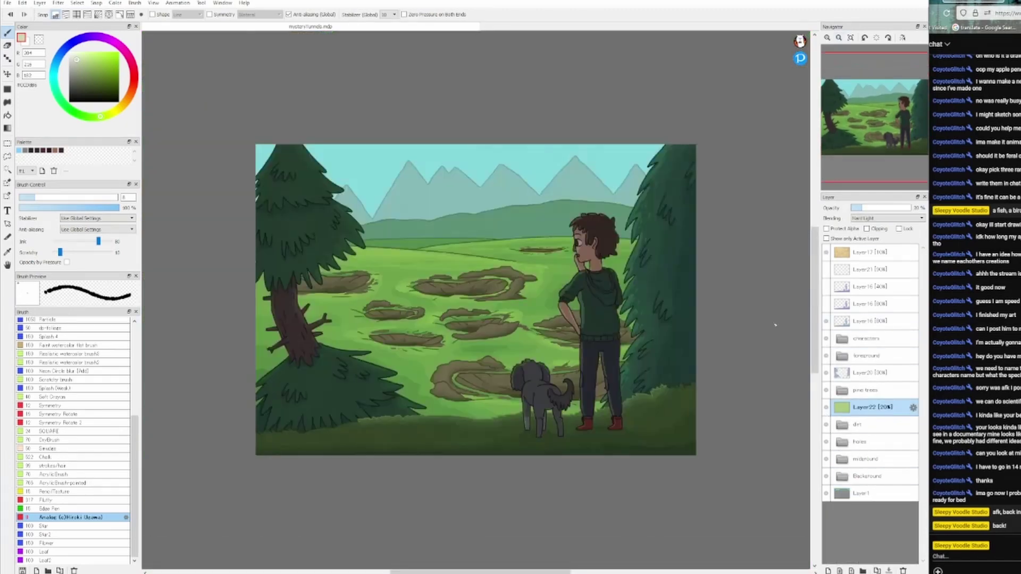
scroll(435, 443, up, 3)
ctrl+click(435, 443)
key(ctrl+0)
ctrl+click(435, 443)
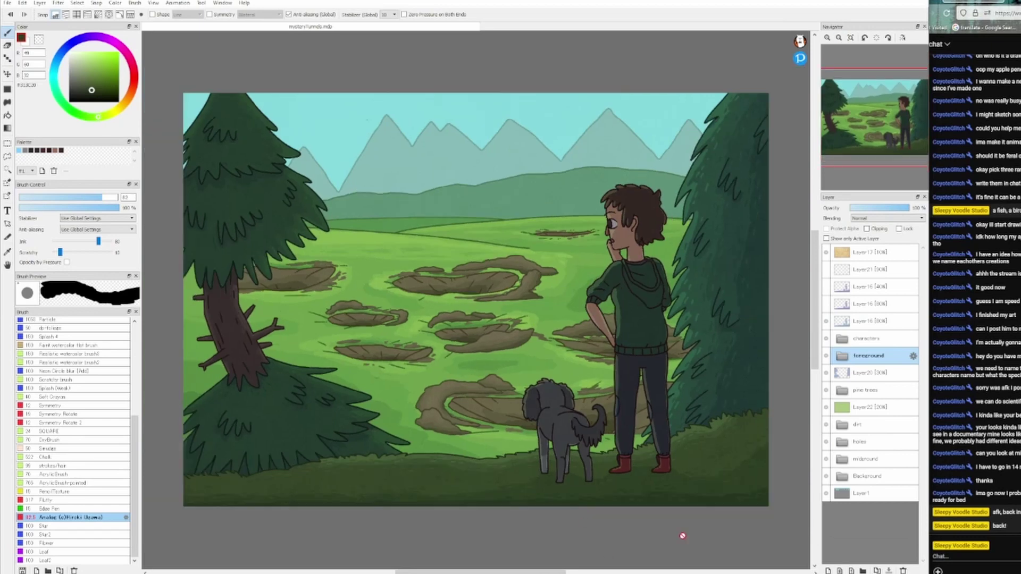
Step: Try drawing small near-white birds in front of the mountains on a new layer with a much smaller Analog brush
key(ctrl+shift+n)
click(72, 56)
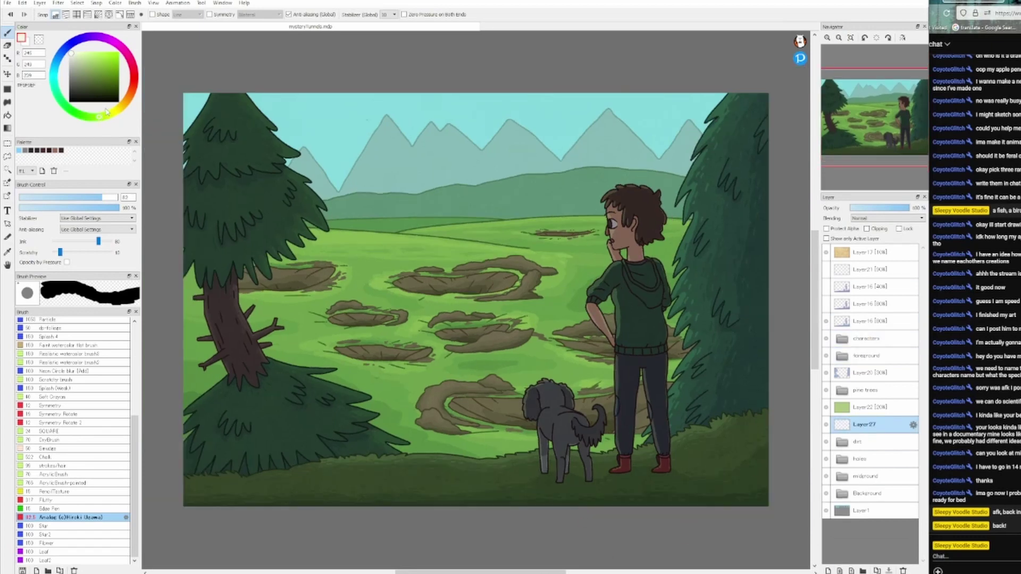
key(bracketleft)
key(bracketleft)
key(bracketleft)
key(bracketleft)
key(bracketleft)
key(bracketleft)
key(bracketleft)
key(bracketleft)
key(bracketleft)
key(bracketleft)
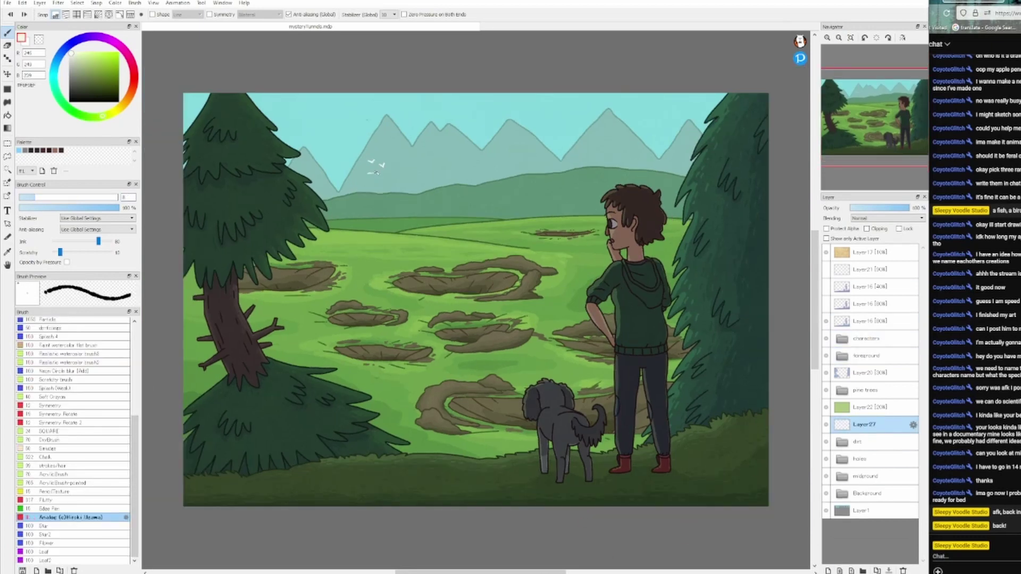
drag(392, 171, 400, 175)
key(ctrl+u)
click(706, 205)
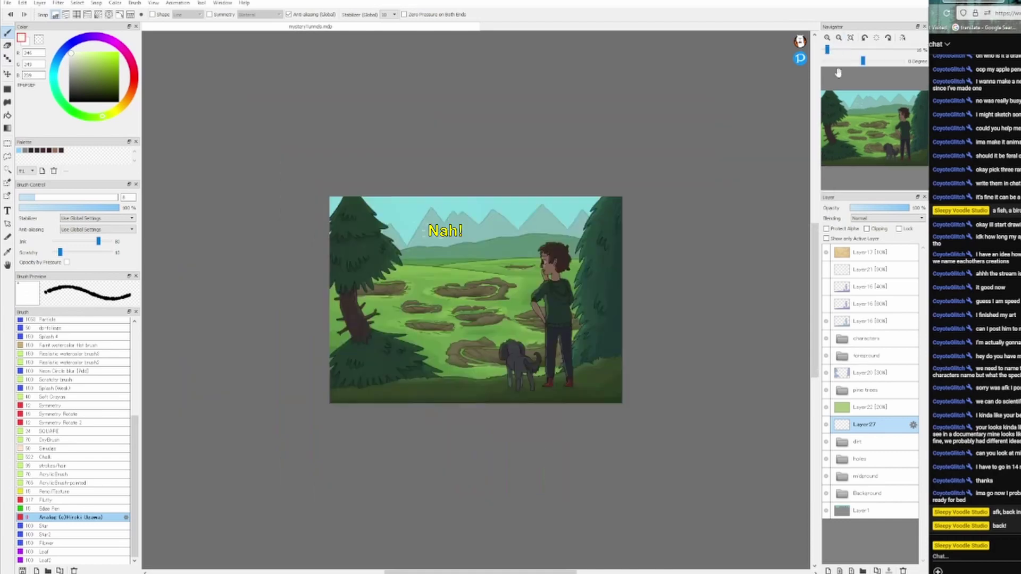
Step: Sign the picture in dark teal on the grass by the boots, on a new layer with the Pen-pressure brush
scroll(725, 474, up, 8)
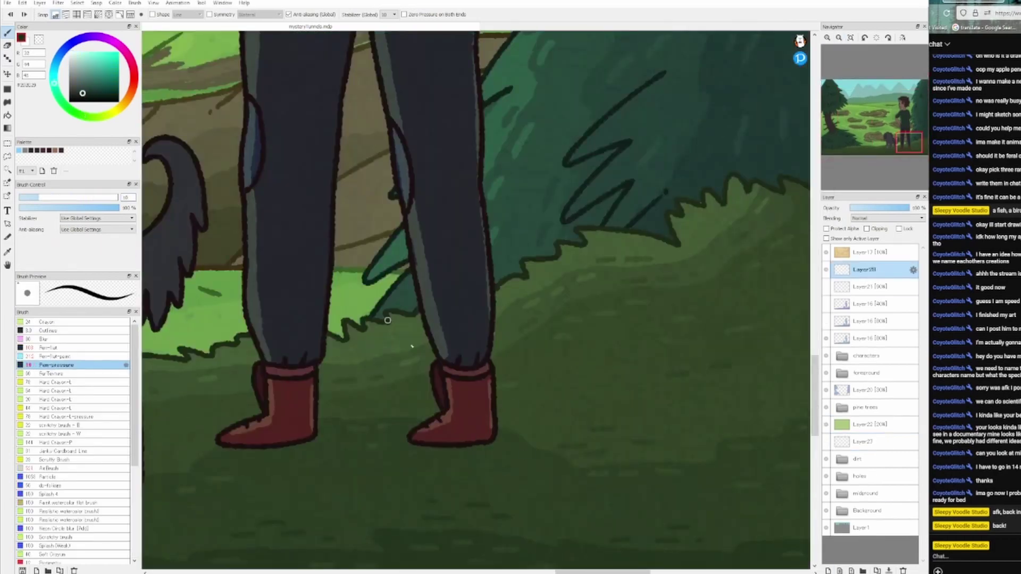
scroll(449, 404, down, 3)
mouse_move(355, 346)
mouse_down()
mouse_move(406, 365)
mouse_move(458, 332)
mouse_up()
scroll(462, 356, up, 3)
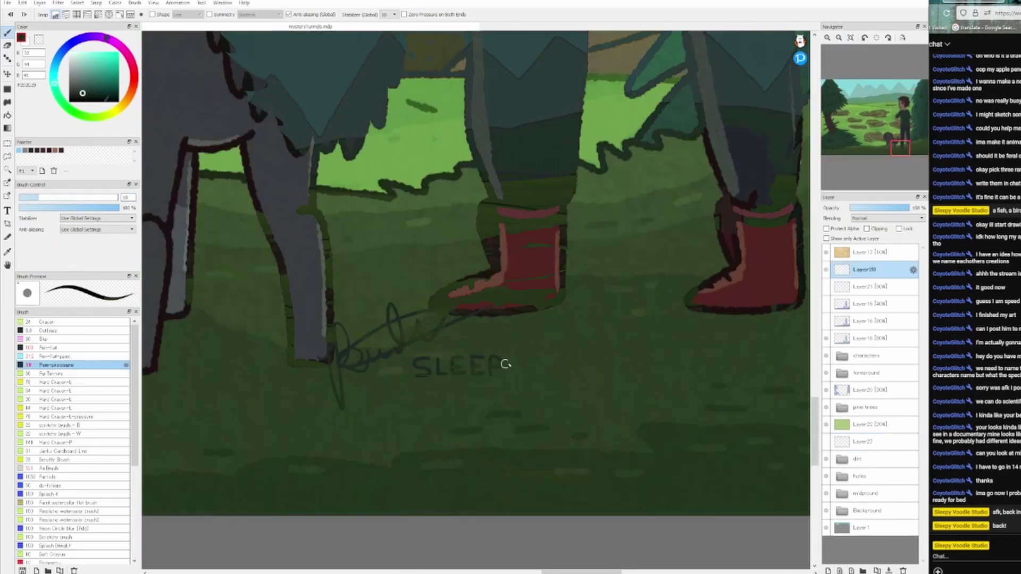